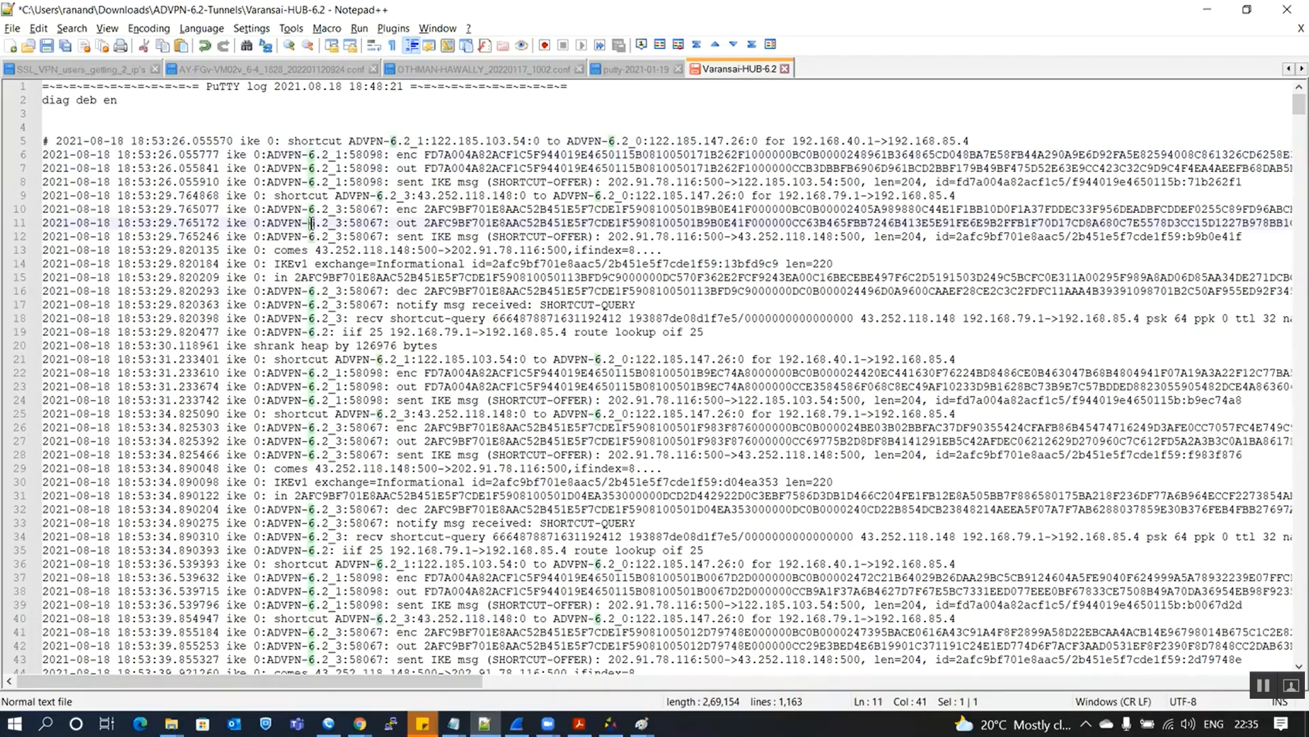
# - Highlight the shortcut keyword on line 5, SHORTCUT-OFFER on line 8 and SHORTCUT-QUERY on line 17 of the hub log
pyautogui.doubleClick(333, 141)
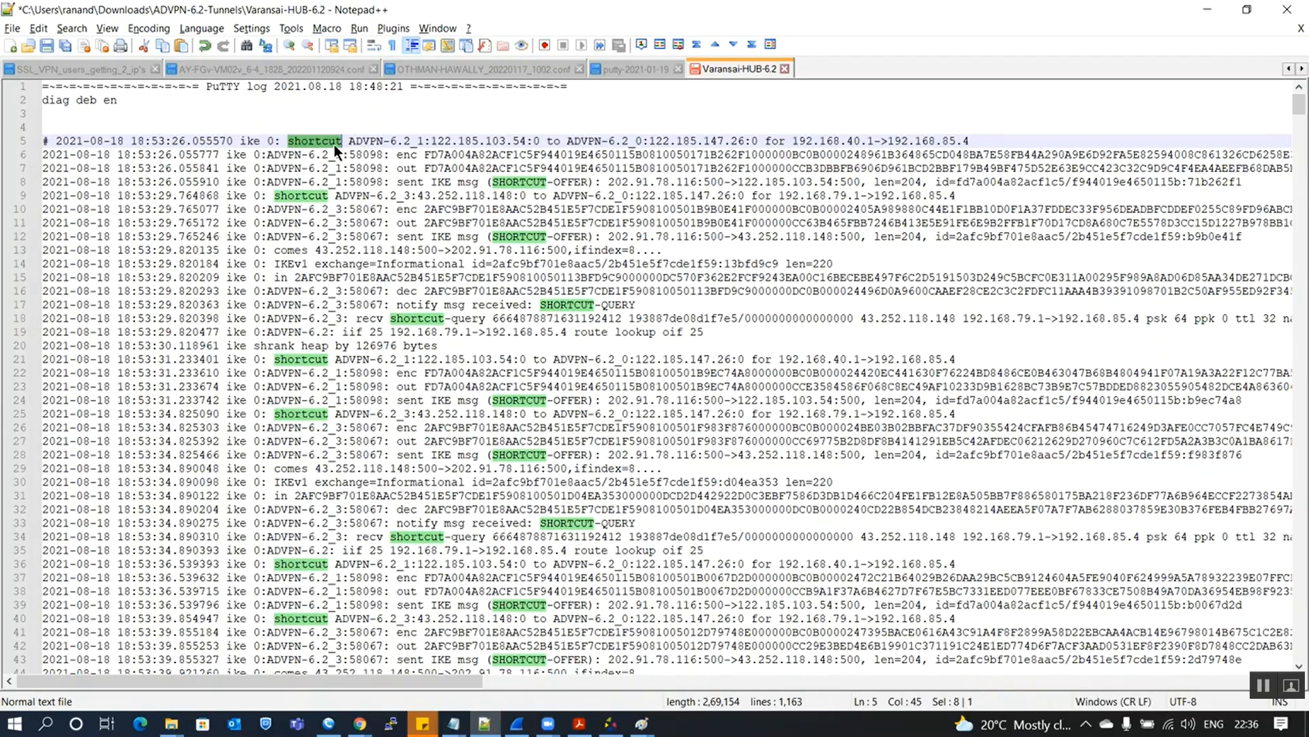
pyautogui.doubleClick(497, 182)
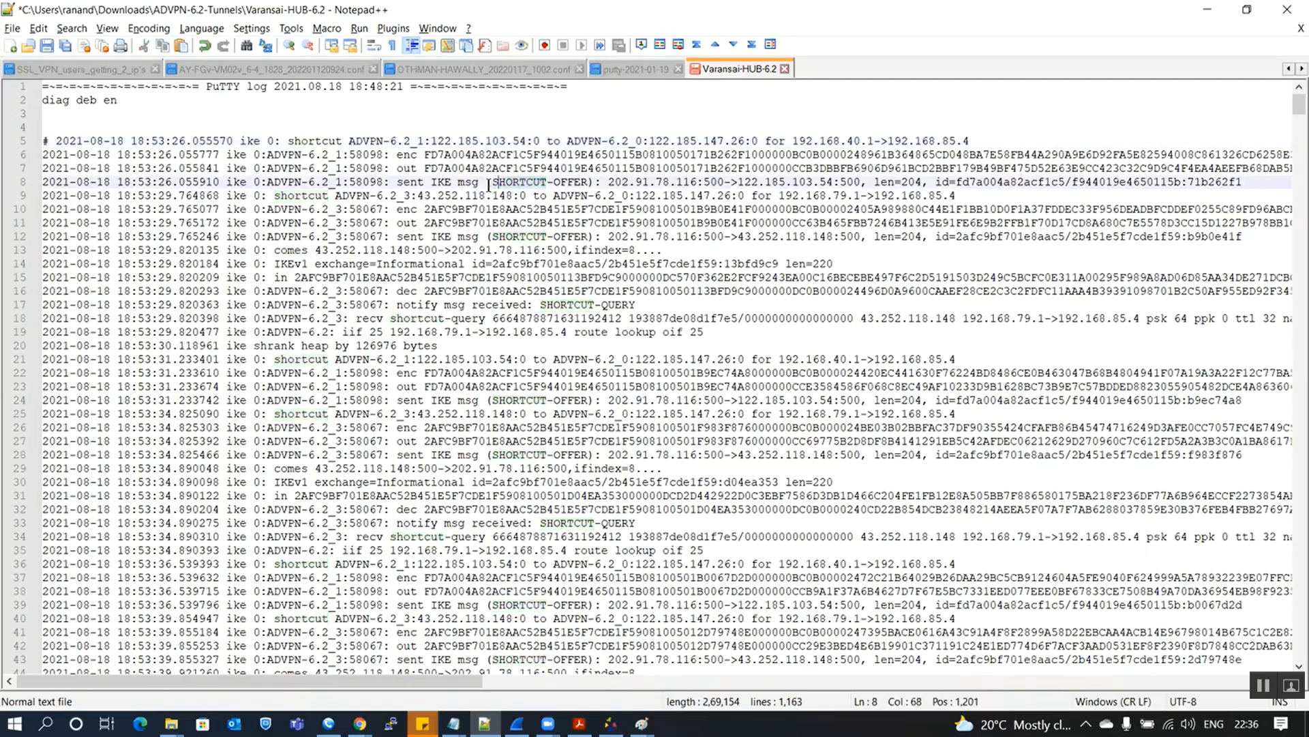
pyautogui.moveTo(556, 183); pyautogui.dragTo(590, 183)
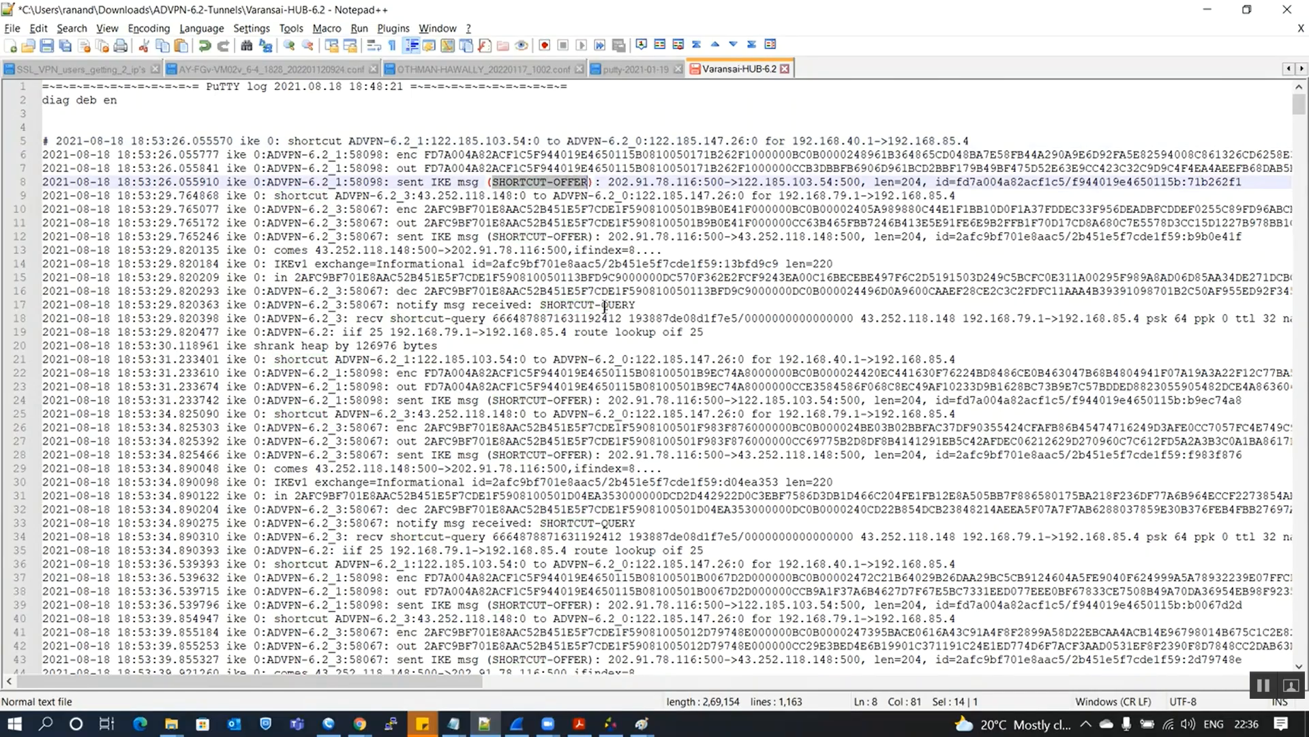
pyautogui.moveTo(540, 305); pyautogui.dragTo(633, 312)
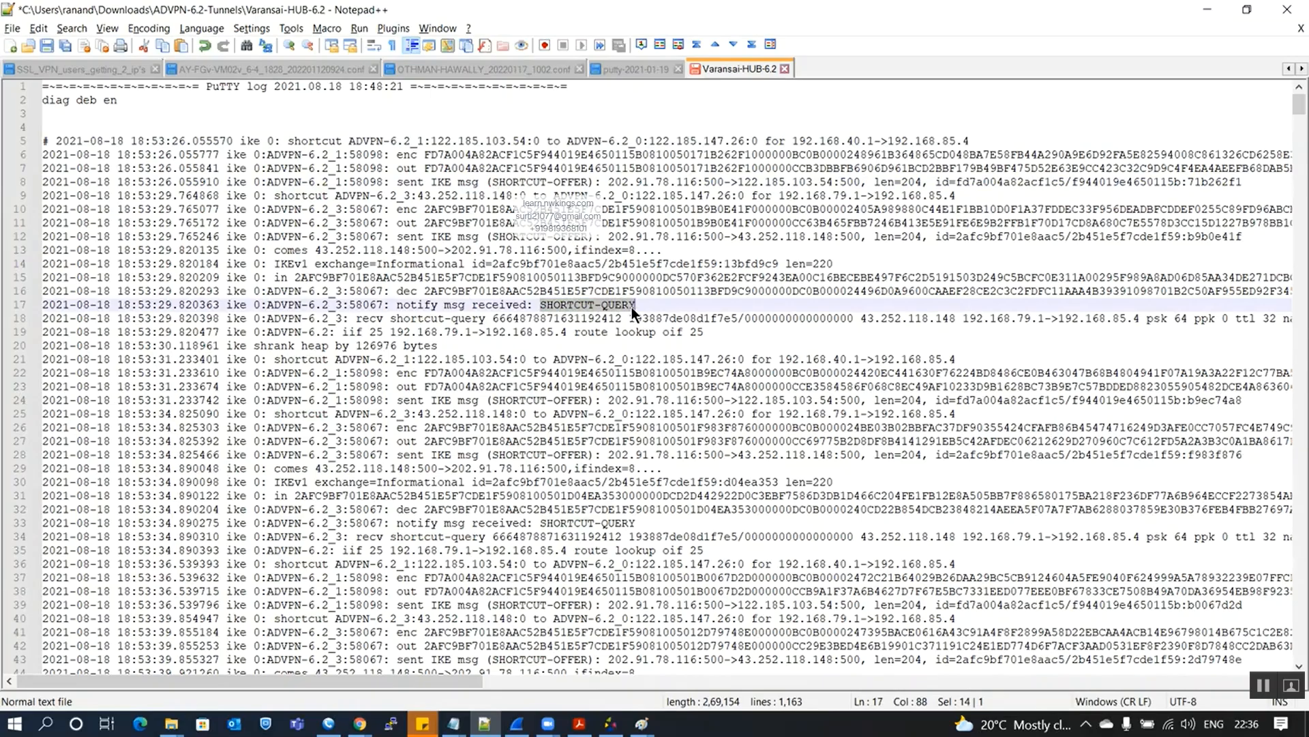
pyautogui.click(568, 236)
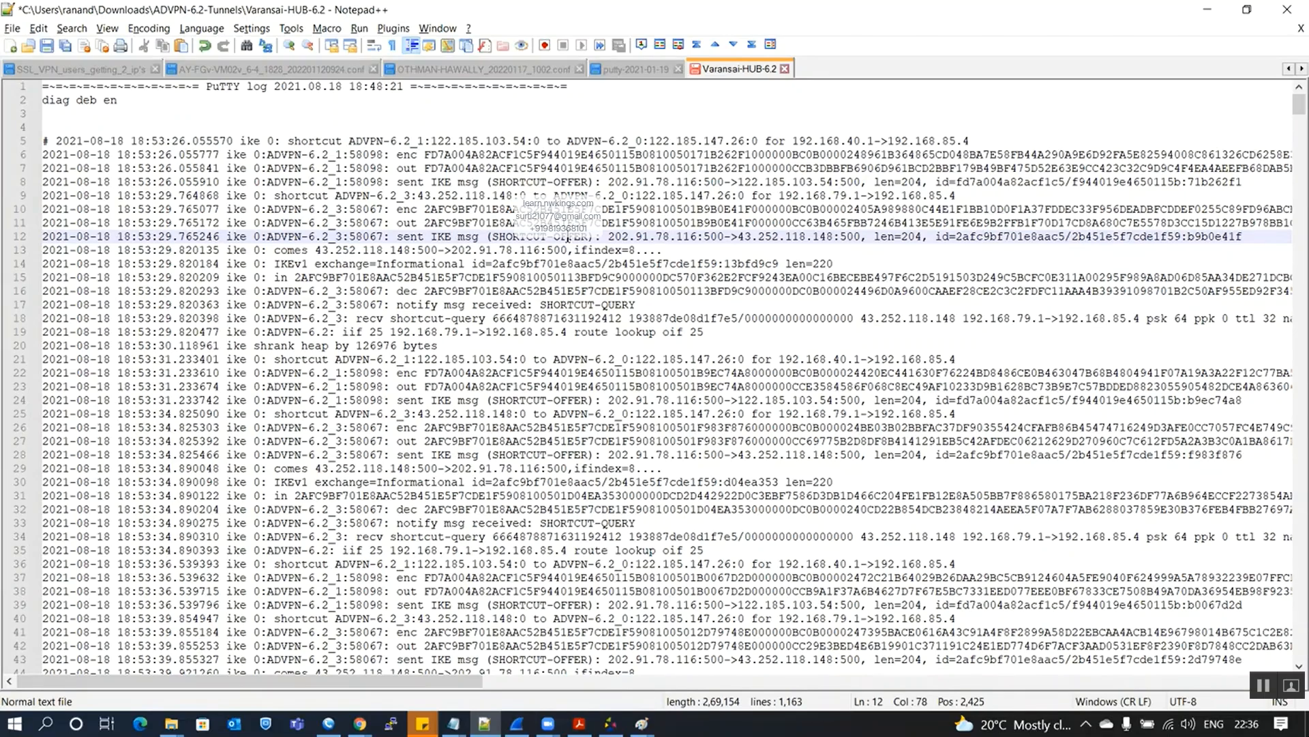
# - Highlight the sent IKE message text on line 8 and the destination IP address of its SHORTCUT-OFFER
pyautogui.moveTo(397, 182); pyautogui.dragTo(494, 187)
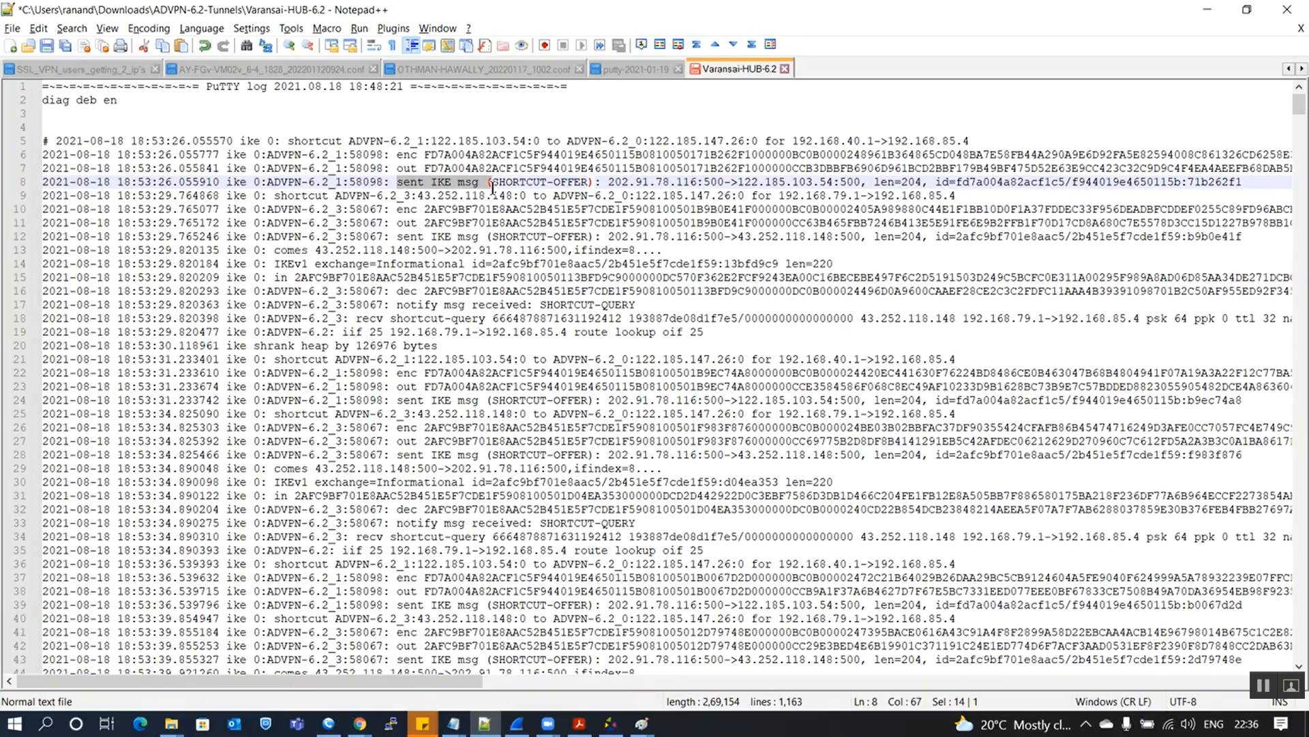
pyautogui.click(491, 185)
pyautogui.moveTo(608, 184); pyautogui.dragTo(830, 184)
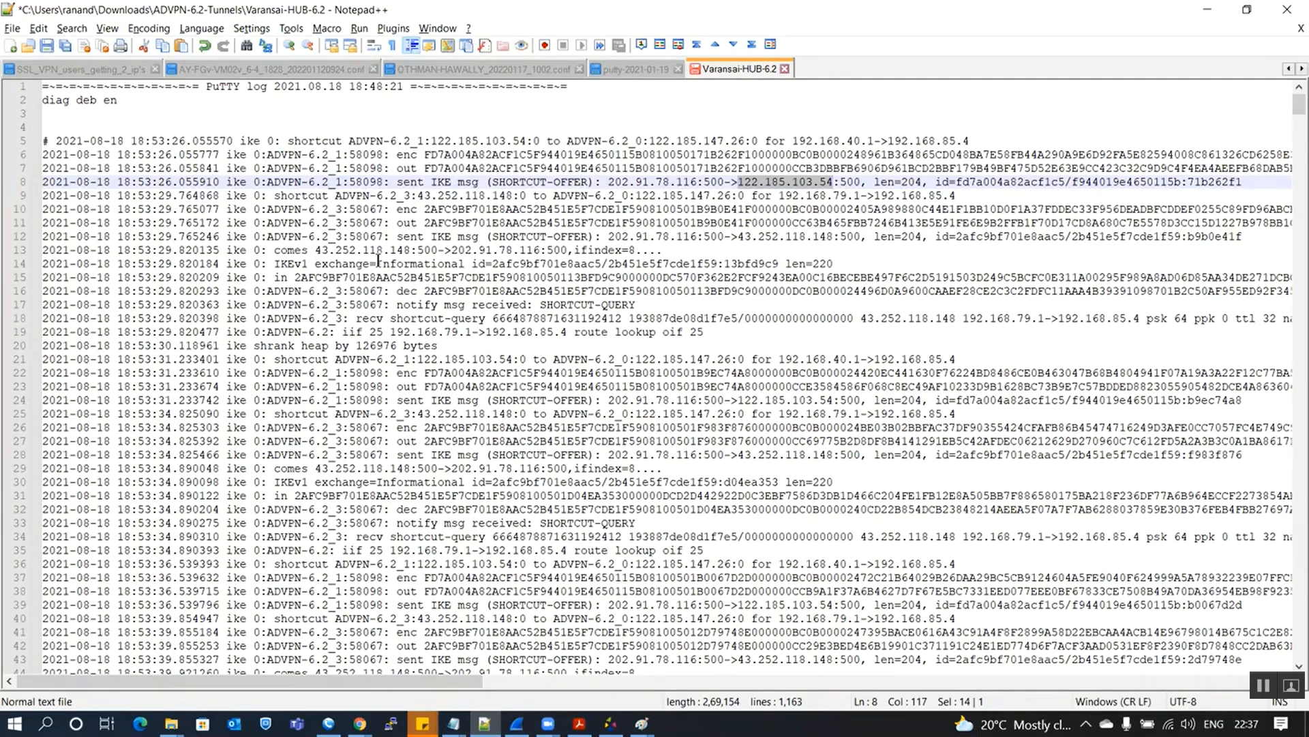
# - Trace the incoming IKE exchange on lines 13 to 17, ending with the received SHORTCUT-QUERY highlighted
pyautogui.click(287, 250)
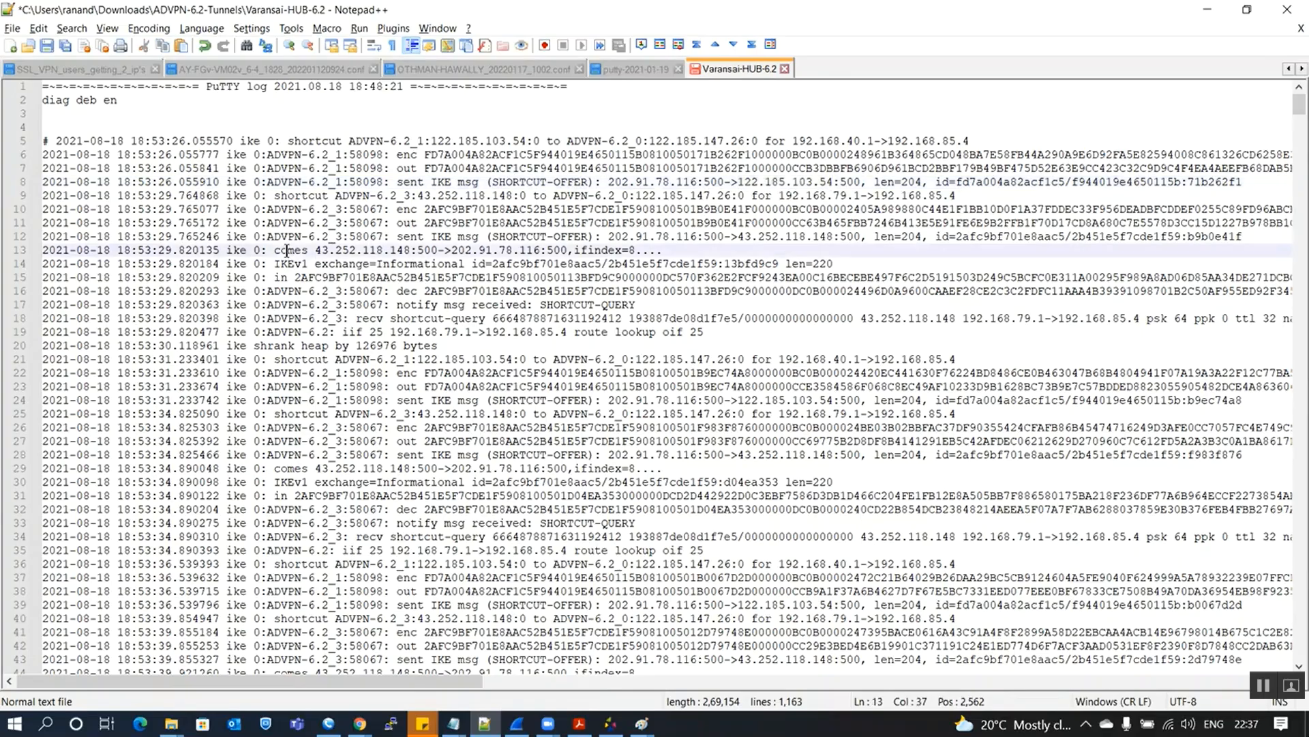
pyautogui.moveTo(301, 250); pyautogui.dragTo(306, 290)
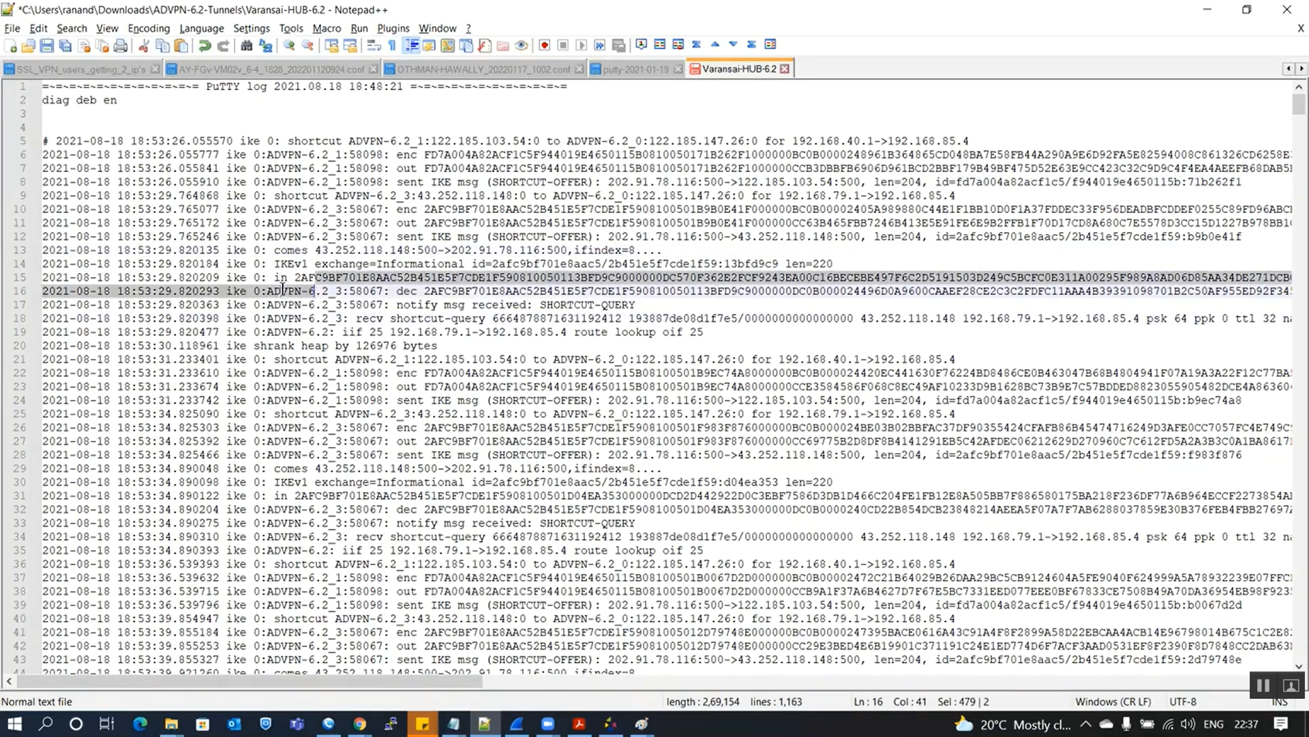
pyautogui.click(282, 290)
pyautogui.moveTo(267, 168); pyautogui.dragTo(343, 169)
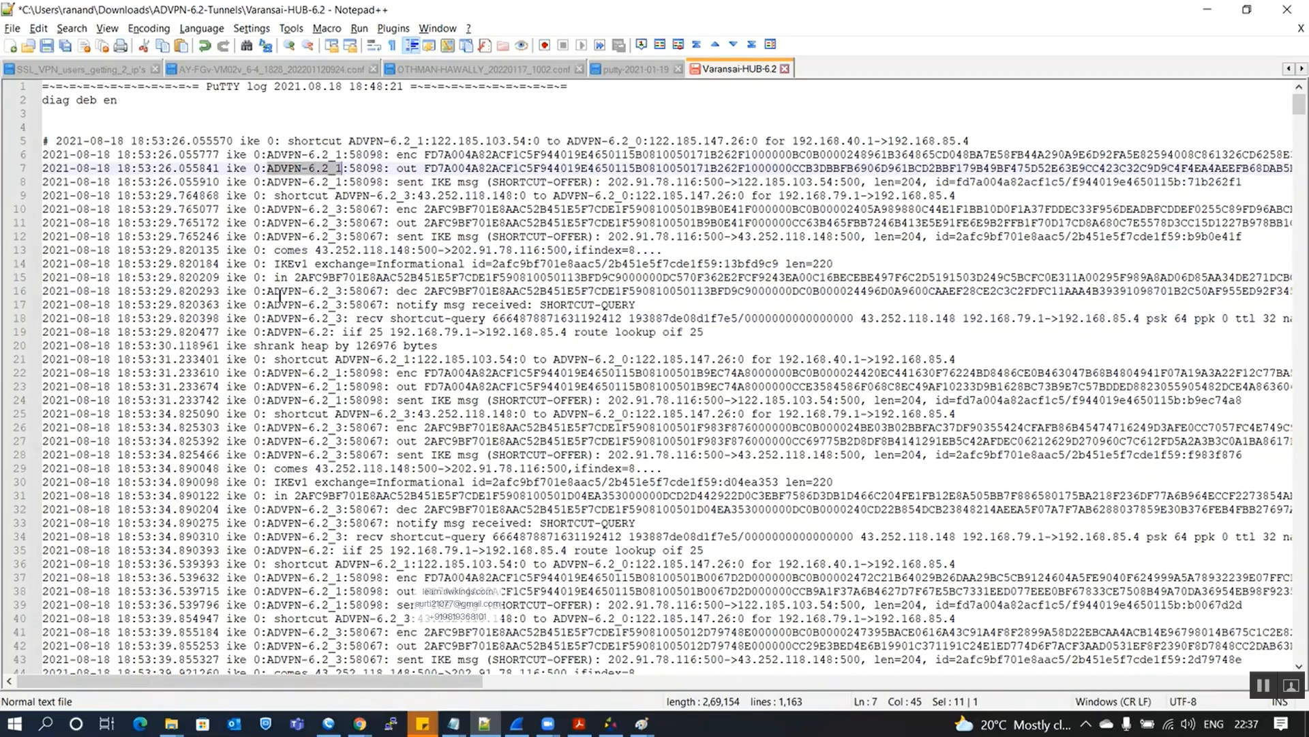
pyautogui.moveTo(280, 292); pyautogui.dragTo(316, 292)
pyautogui.click(449, 305)
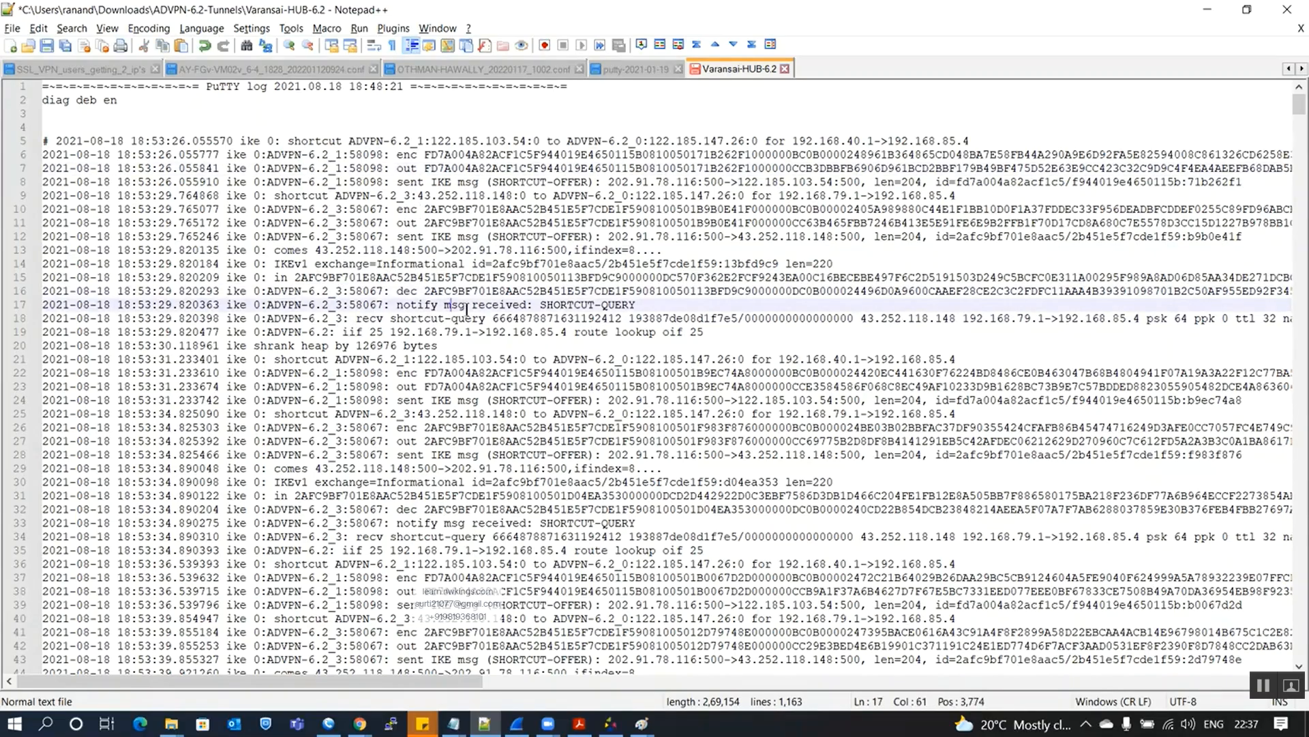
pyautogui.click(308, 305)
pyautogui.moveTo(540, 305); pyautogui.dragTo(636, 305)
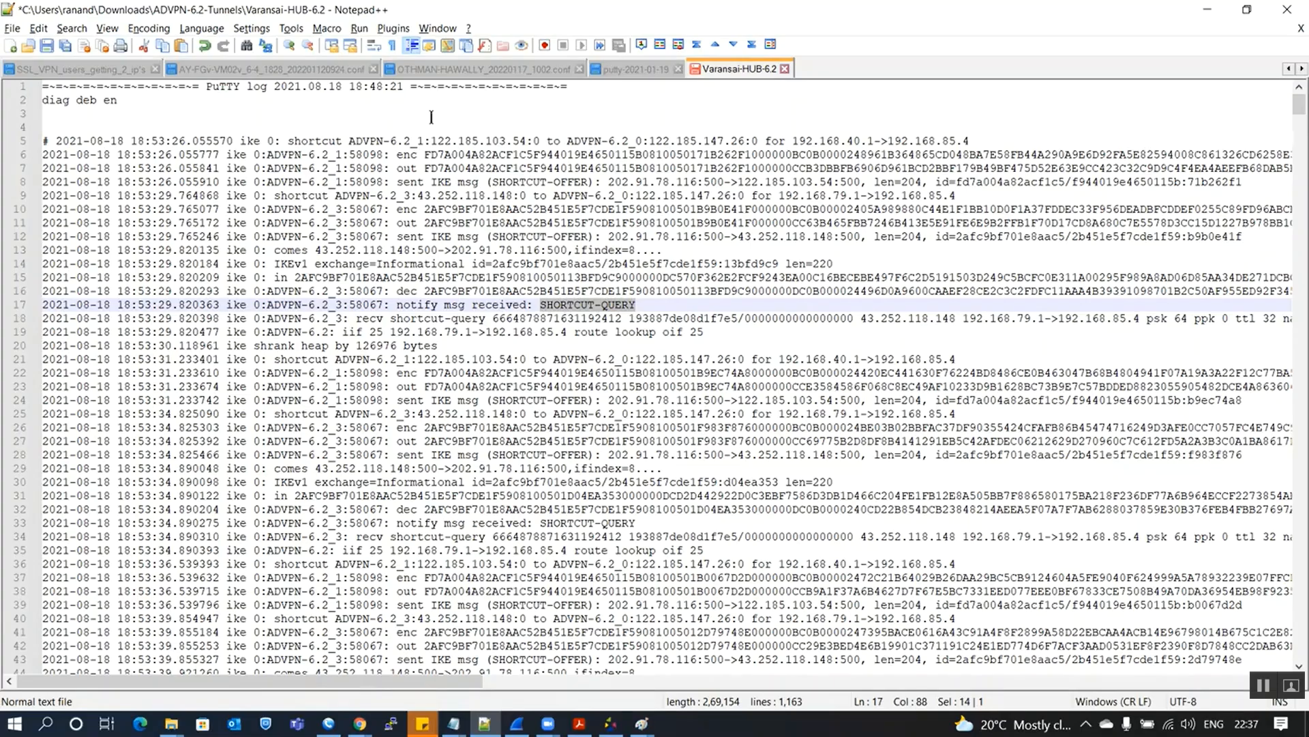
# - Compare the tunnel name on line 6 with the tunnel names on line 10 and the SHORTCUT-QUERY line 17
pyautogui.doubleClick(305, 154)
pyautogui.hotkey('shift', 'Right')
pyautogui.hotkey('shift', 'Right')
pyautogui.hotkey('shift', 'Right')
pyautogui.hotkey('shift', 'Right')
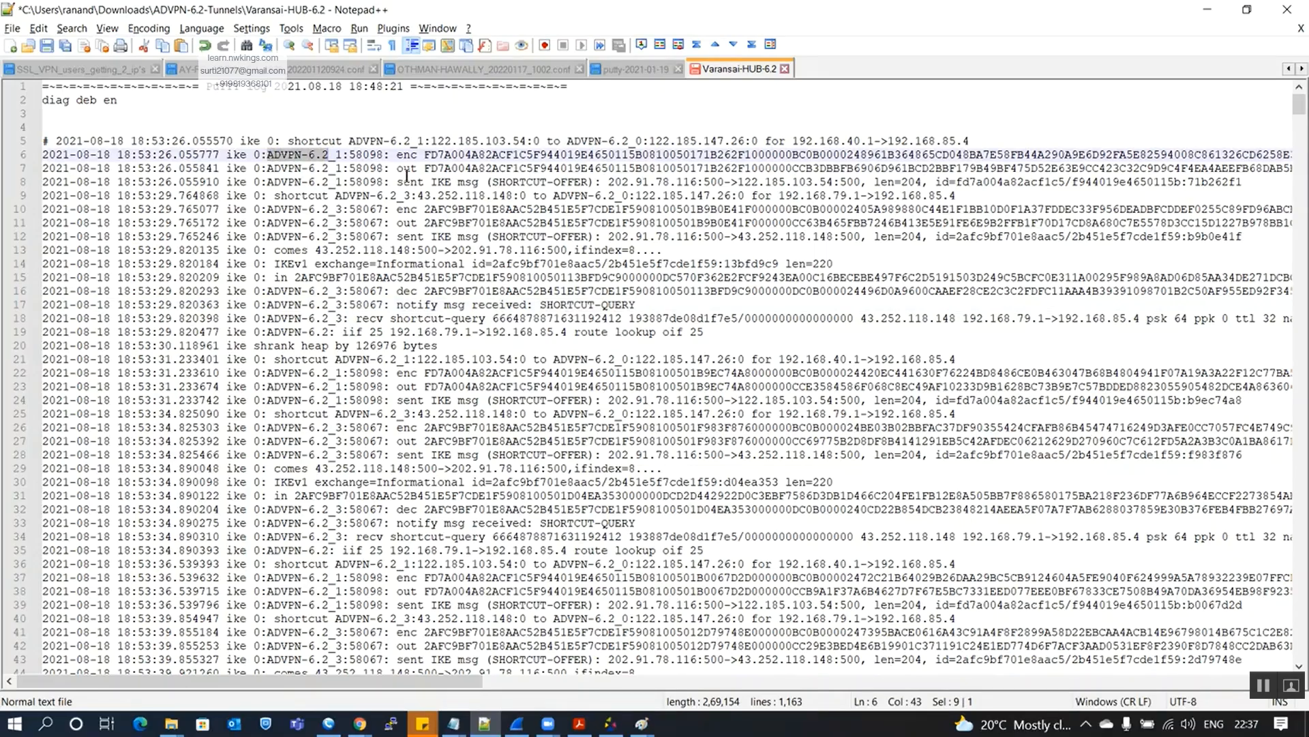
pyautogui.hotkey('shift', 'Right')
pyautogui.press('Right')
pyautogui.press('Right')
pyautogui.press('Down')
pyautogui.press('Down')
pyautogui.press('Down')
pyautogui.press('Down')
pyautogui.hotkey('shift', 'Left')
pyautogui.hotkey('shift', 'Left')
pyautogui.hotkey('shift', 'Left')
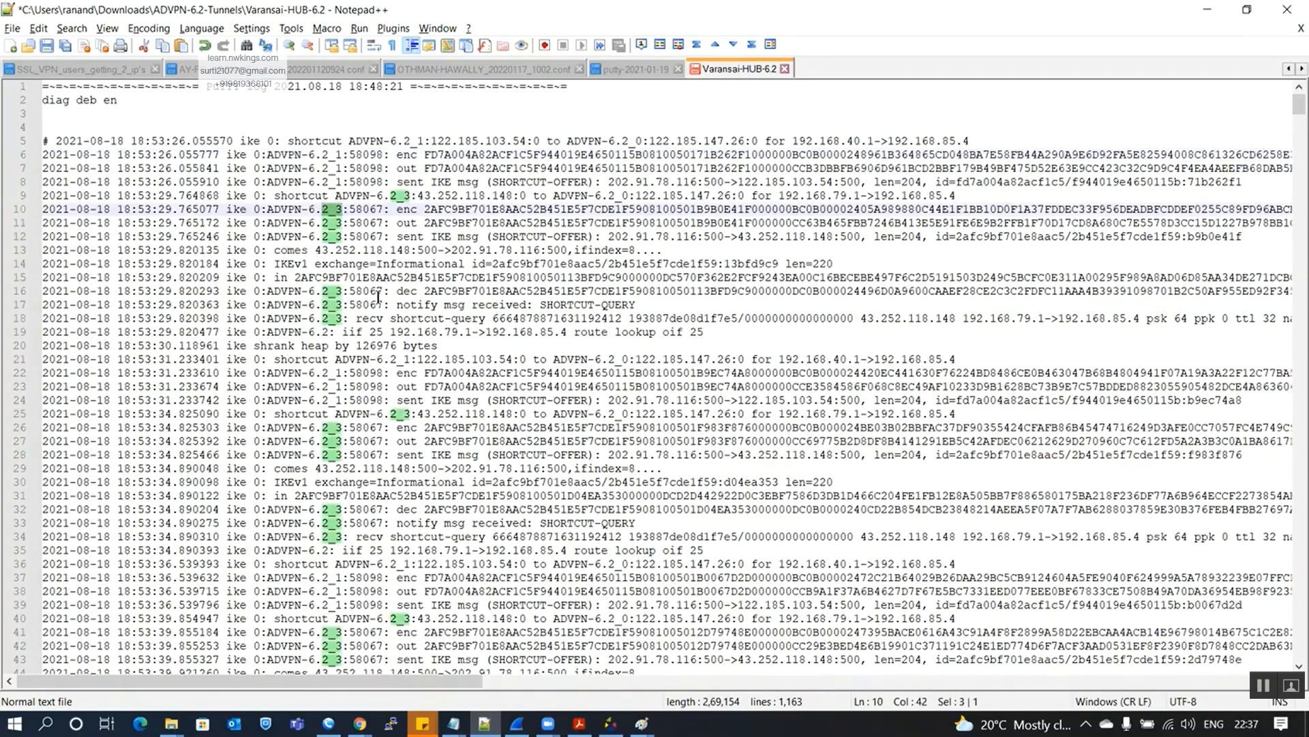
pyautogui.click(351, 306)
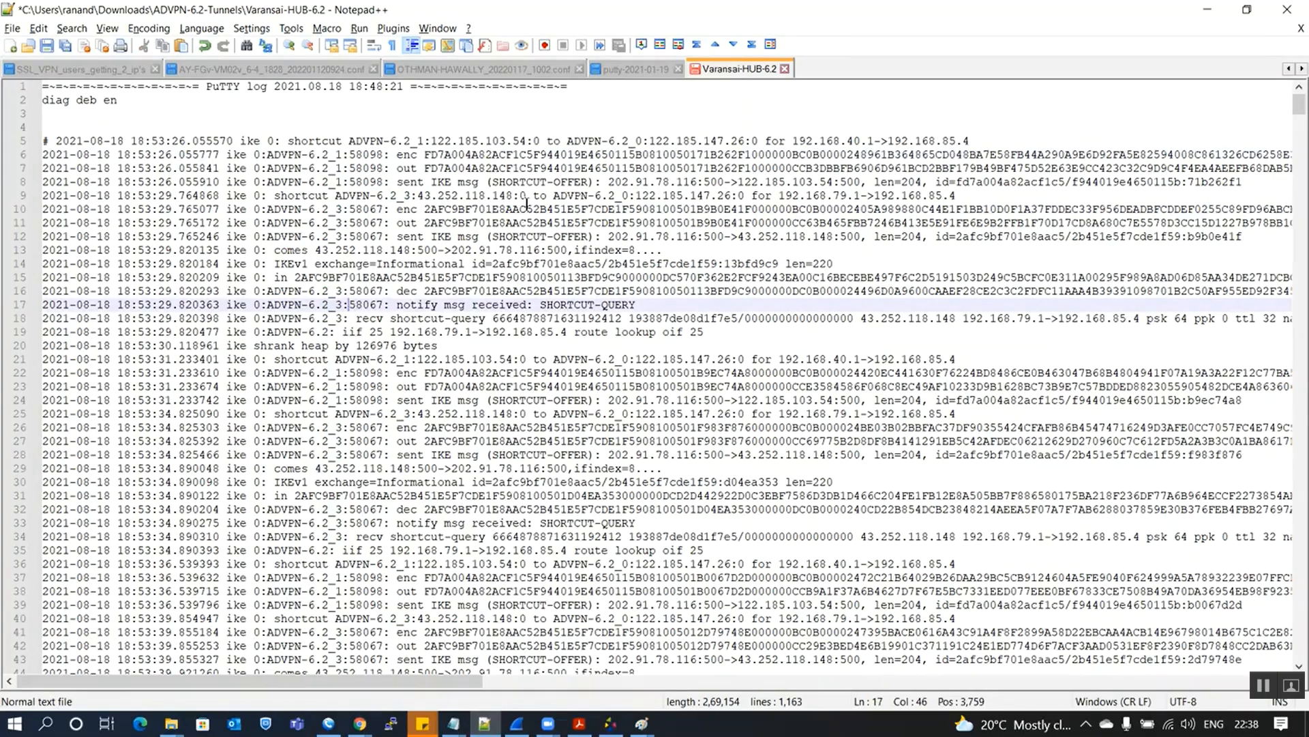
# - Compare the destination IP addresses of the SHORTCUT-OFFER messages sent on lines 8 and 12
pyautogui.moveTo(505, 183); pyautogui.dragTo(599, 183)
pyautogui.tripleClick(562, 186)
pyautogui.click(641, 183)
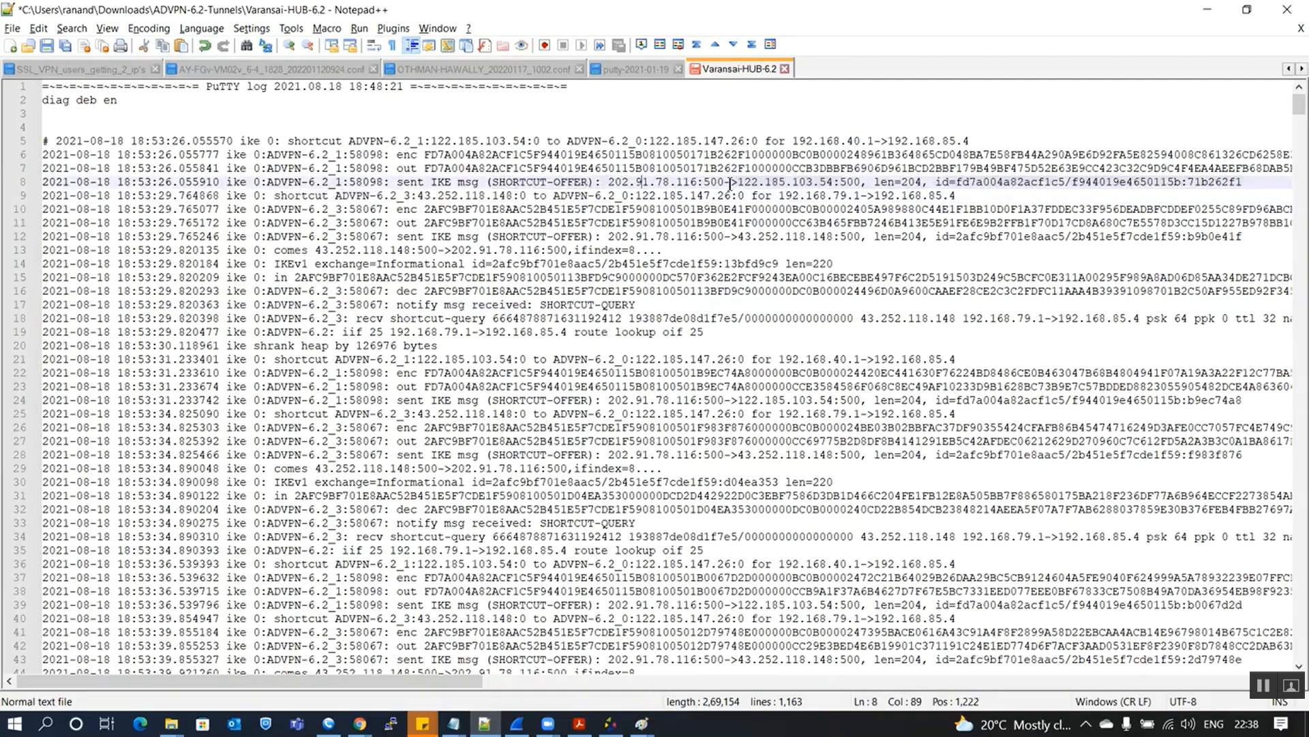
pyautogui.moveTo(734, 183); pyautogui.dragTo(827, 183)
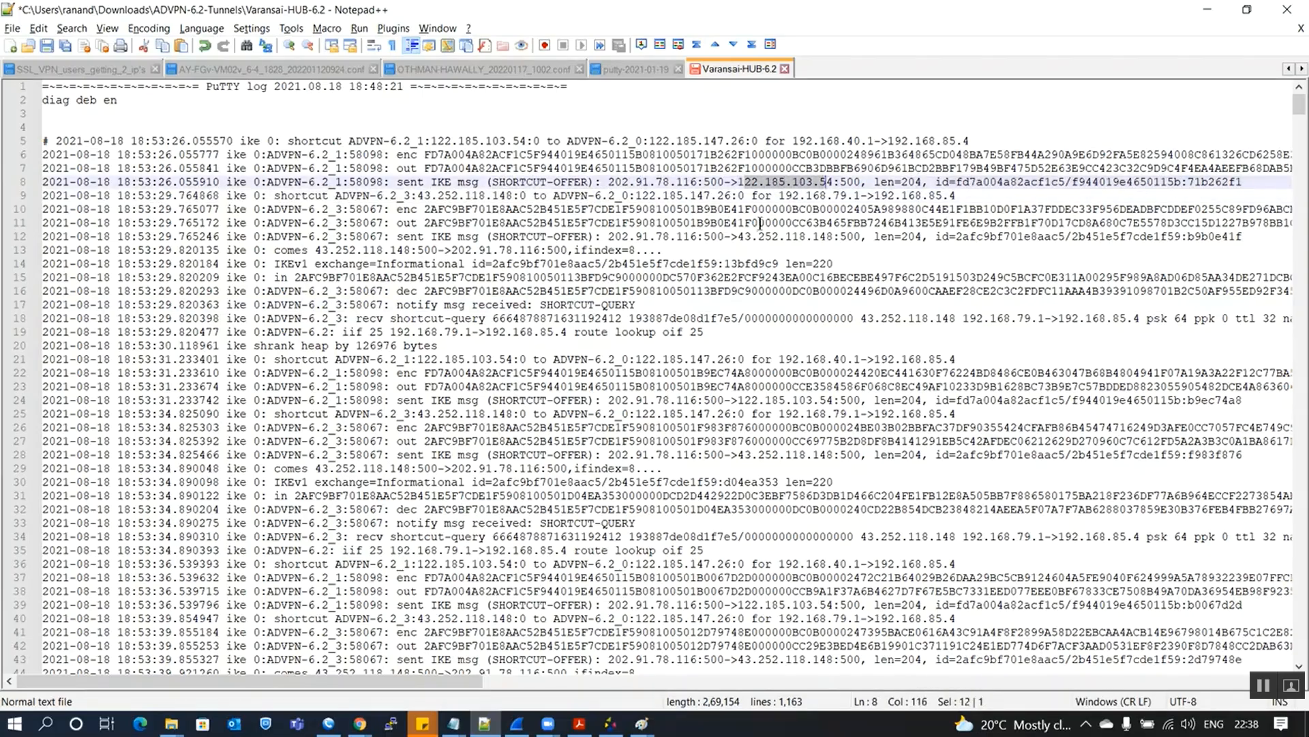
pyautogui.moveTo(534, 239); pyautogui.dragTo(822, 235)
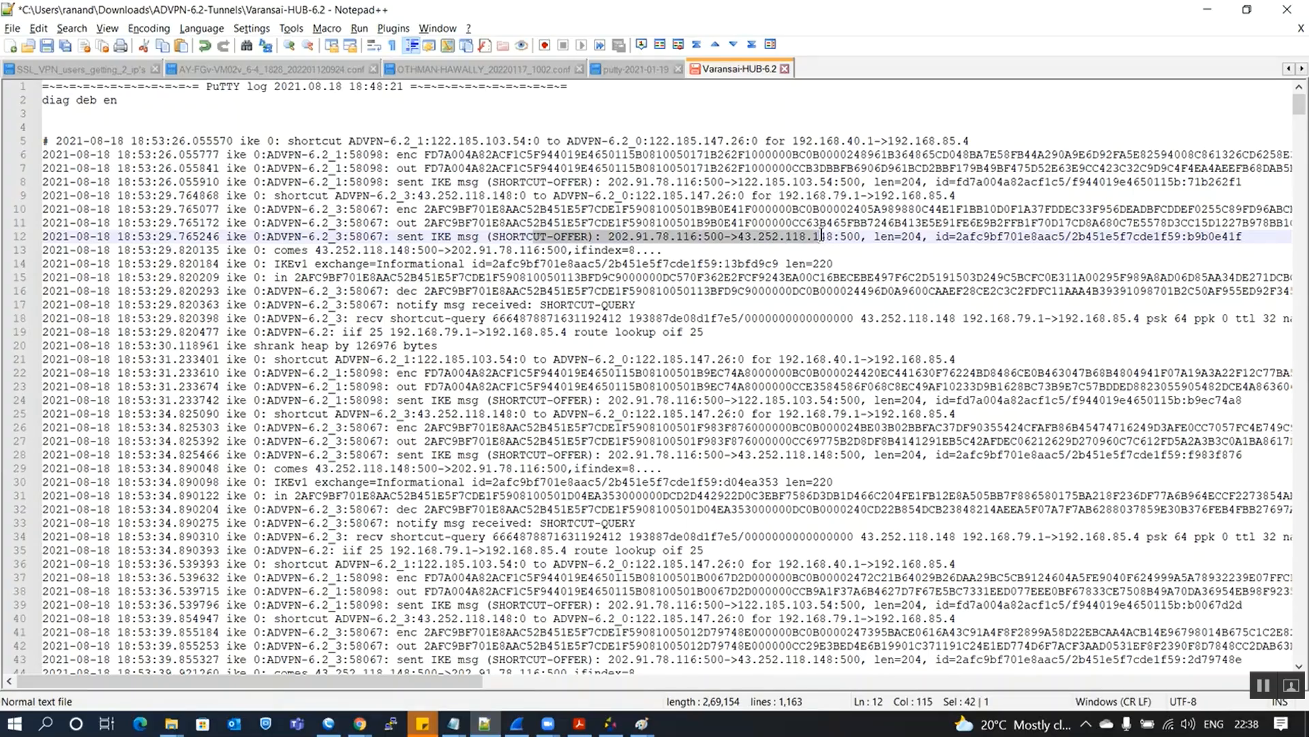
pyautogui.click(822, 235)
pyautogui.moveTo(738, 237); pyautogui.dragTo(833, 236)
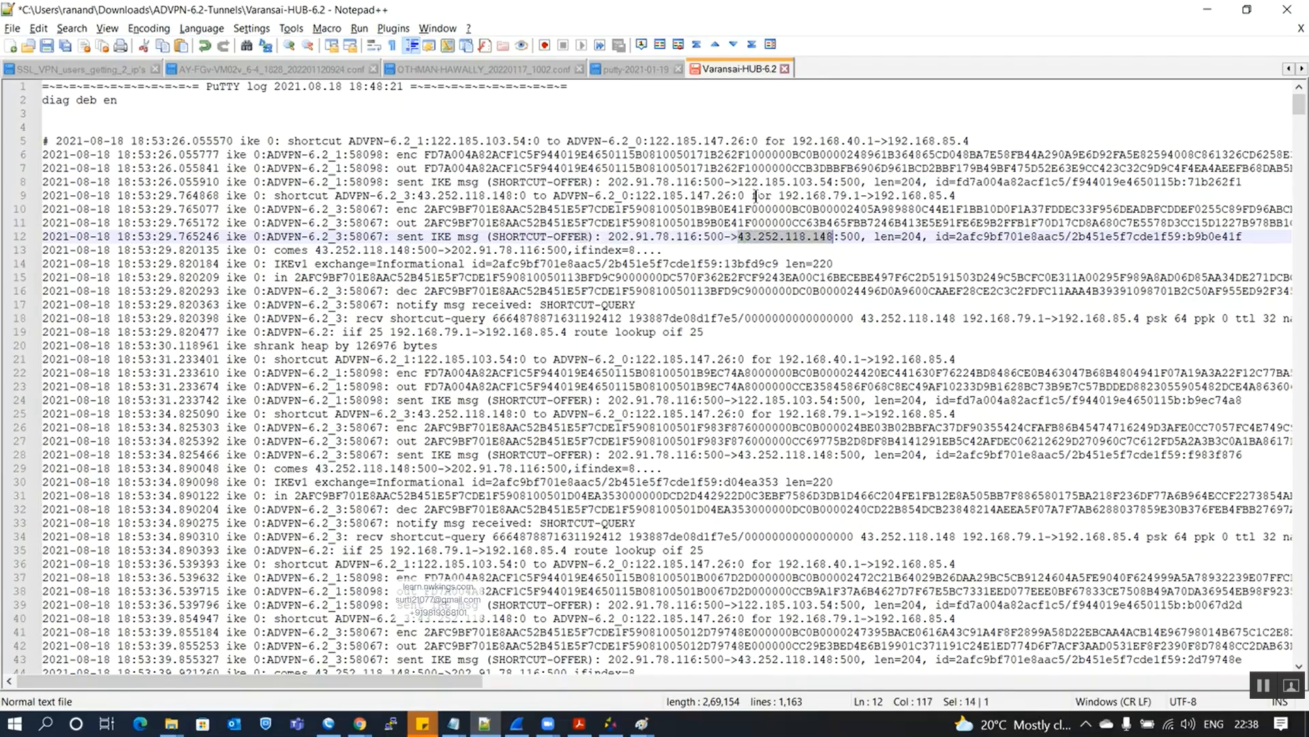
# - Match the line 8 offer's destination IP to its tunnel name, and highlight the tunnel name on line 12
pyautogui.moveTo(738, 182); pyautogui.dragTo(840, 183)
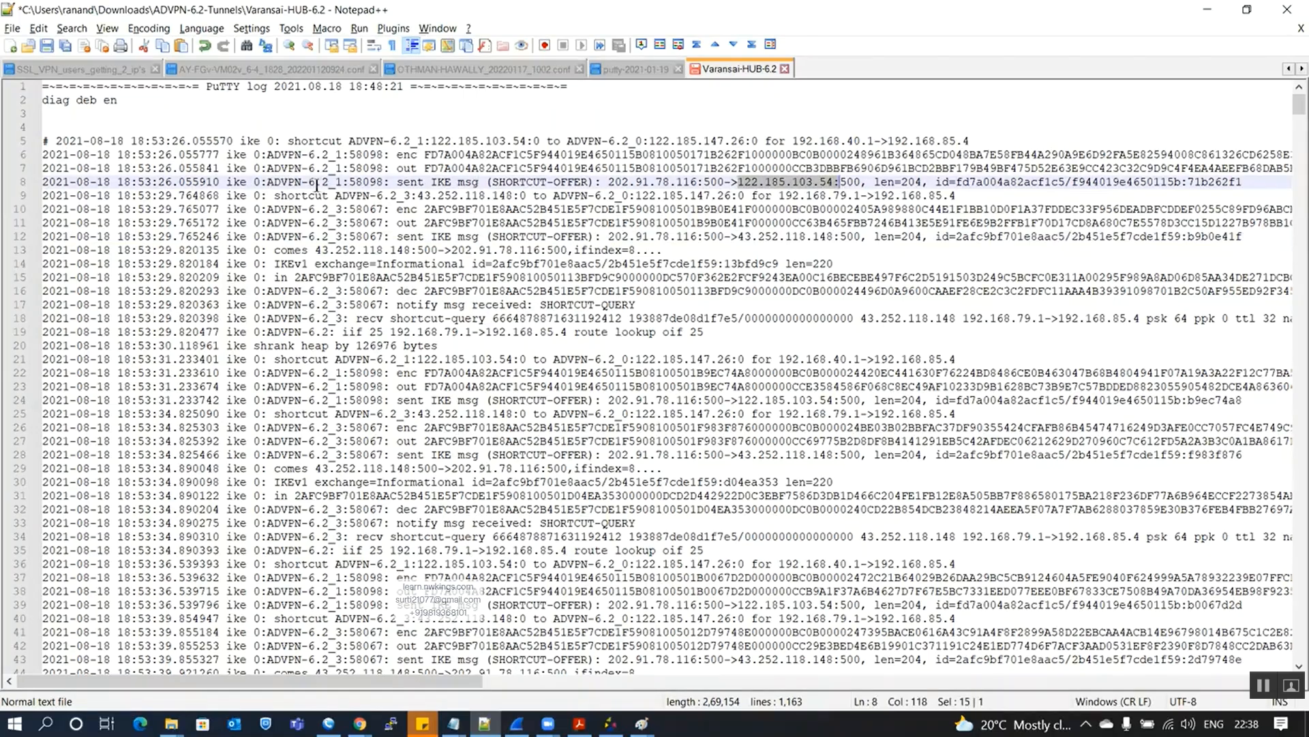
pyautogui.moveTo(267, 183); pyautogui.dragTo(341, 184)
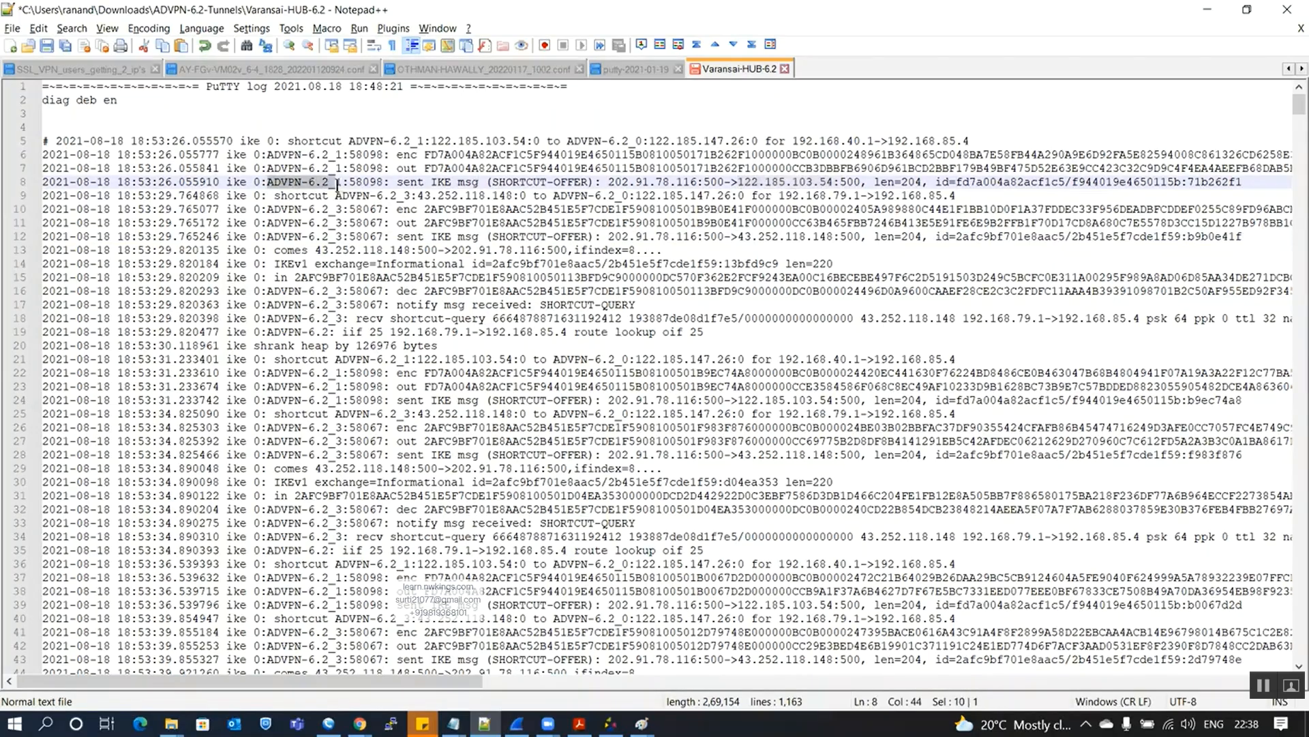
pyautogui.click(655, 236)
pyautogui.moveTo(280, 236); pyautogui.dragTo(344, 237)
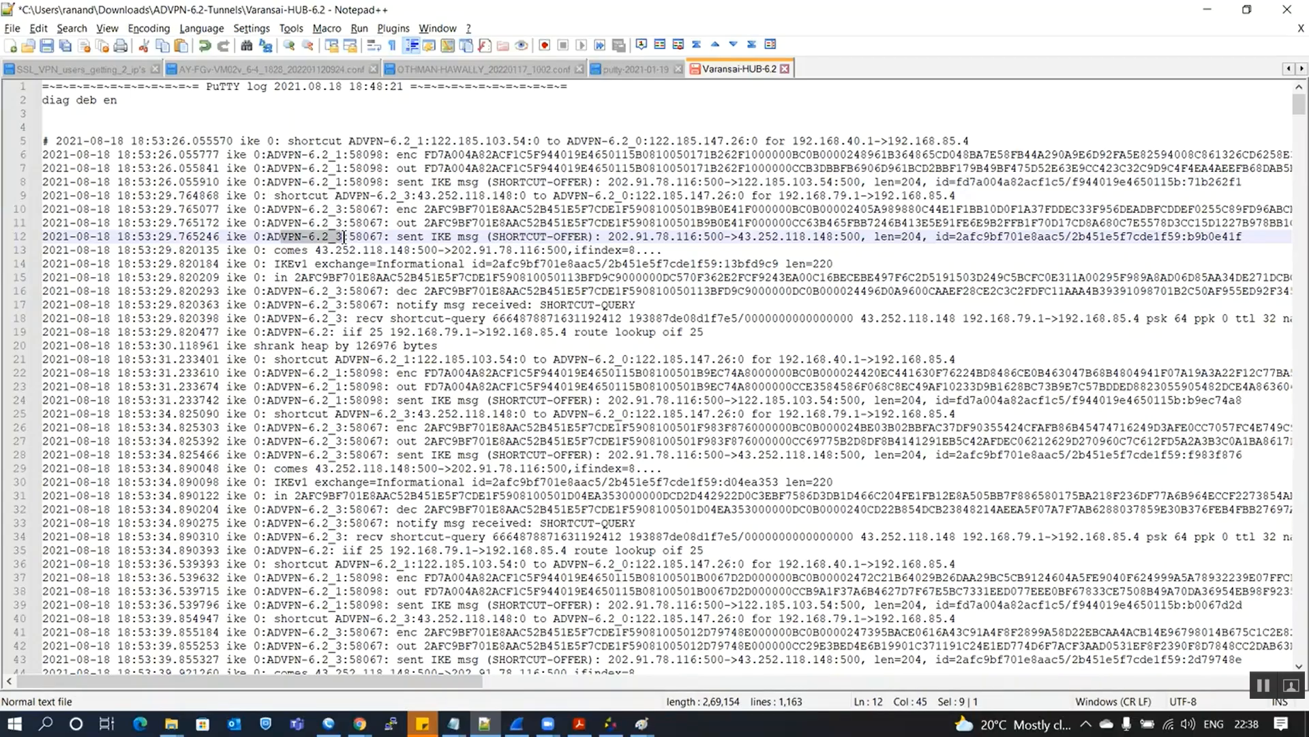
# - Relate the SHORTCUT-QUERY and its tunnel name on line 17 to the destination IP of the line 12 offer
pyautogui.click(317, 307)
pyautogui.moveTo(410, 305); pyautogui.dragTo(474, 311)
pyautogui.moveTo(554, 307); pyautogui.dragTo(608, 307)
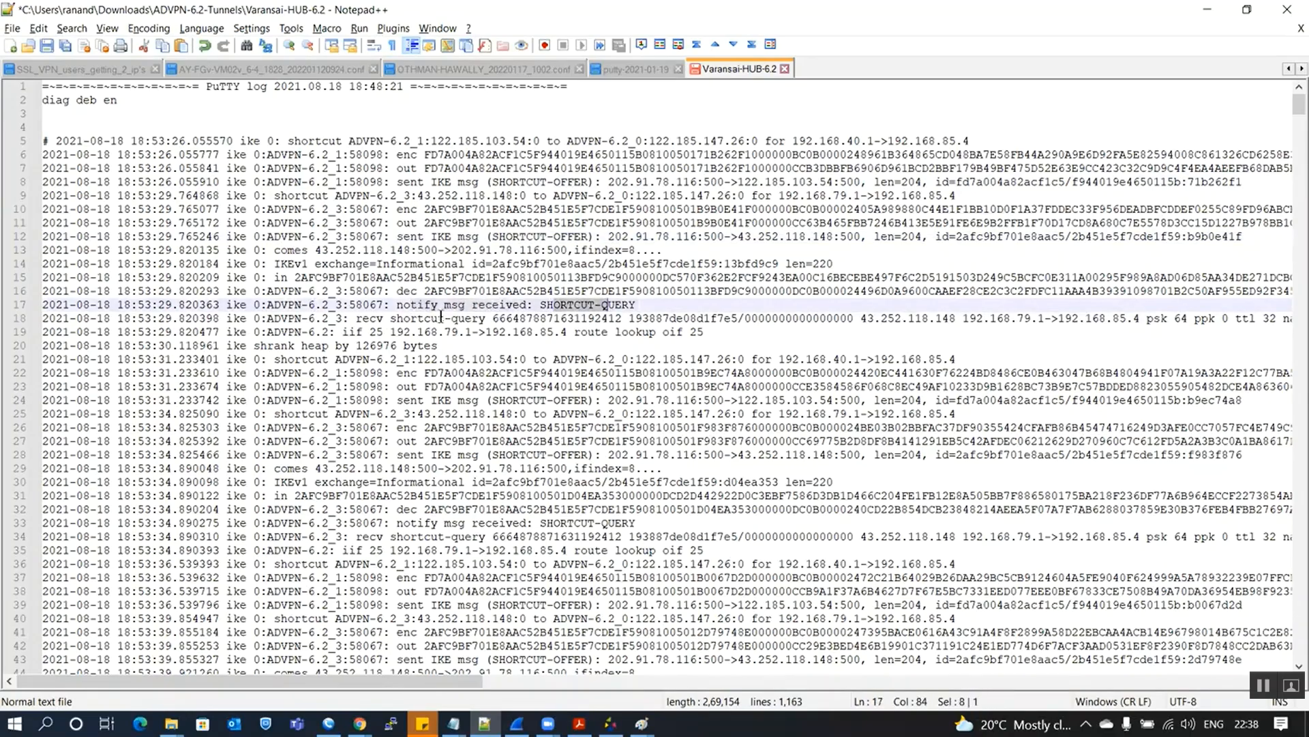
pyautogui.moveTo(282, 306); pyautogui.dragTo(347, 309)
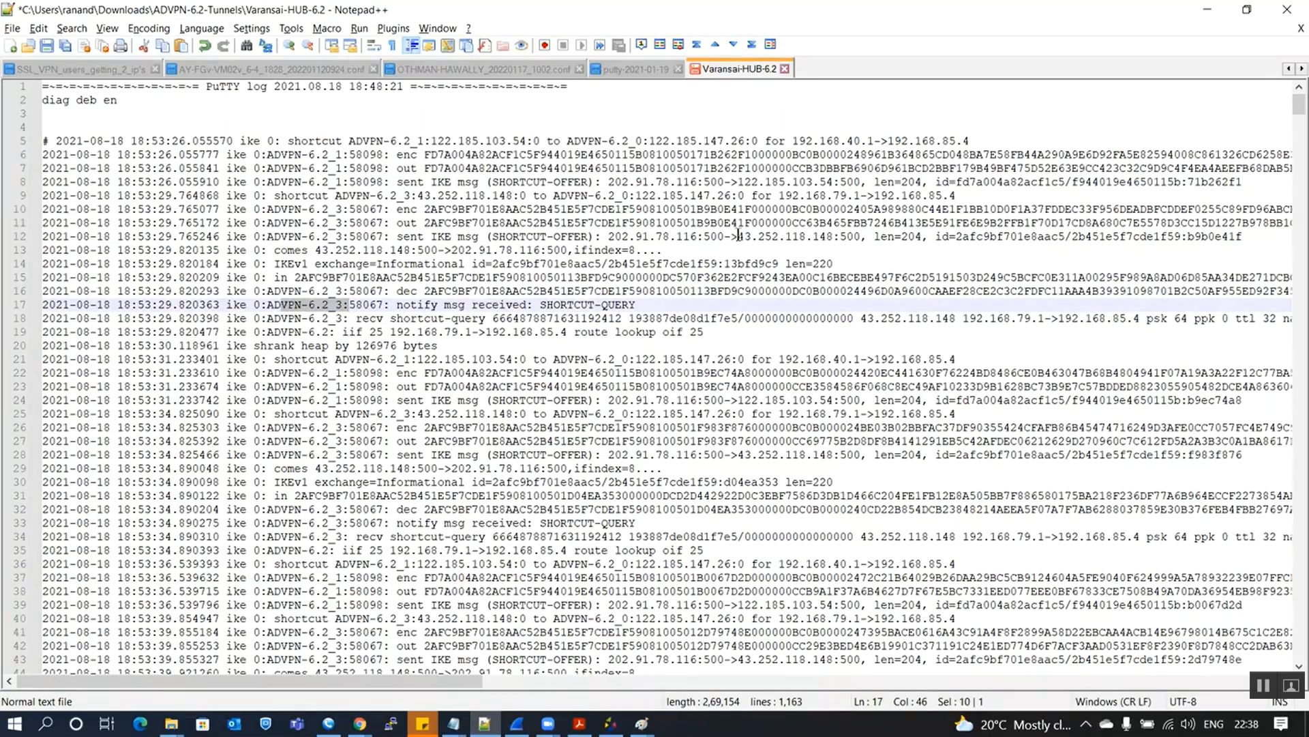
pyautogui.moveTo(738, 236); pyautogui.dragTo(830, 236)
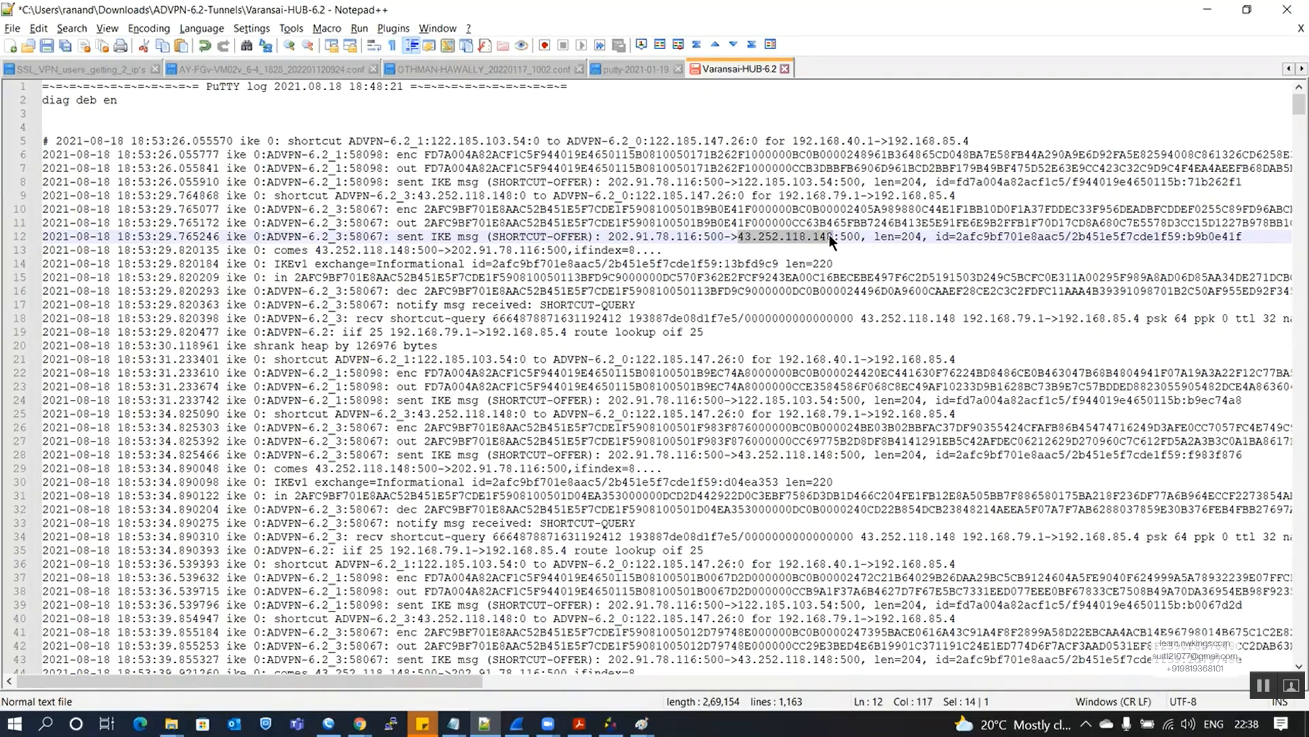
pyautogui.moveTo(612, 305); pyautogui.dragTo(625, 306)
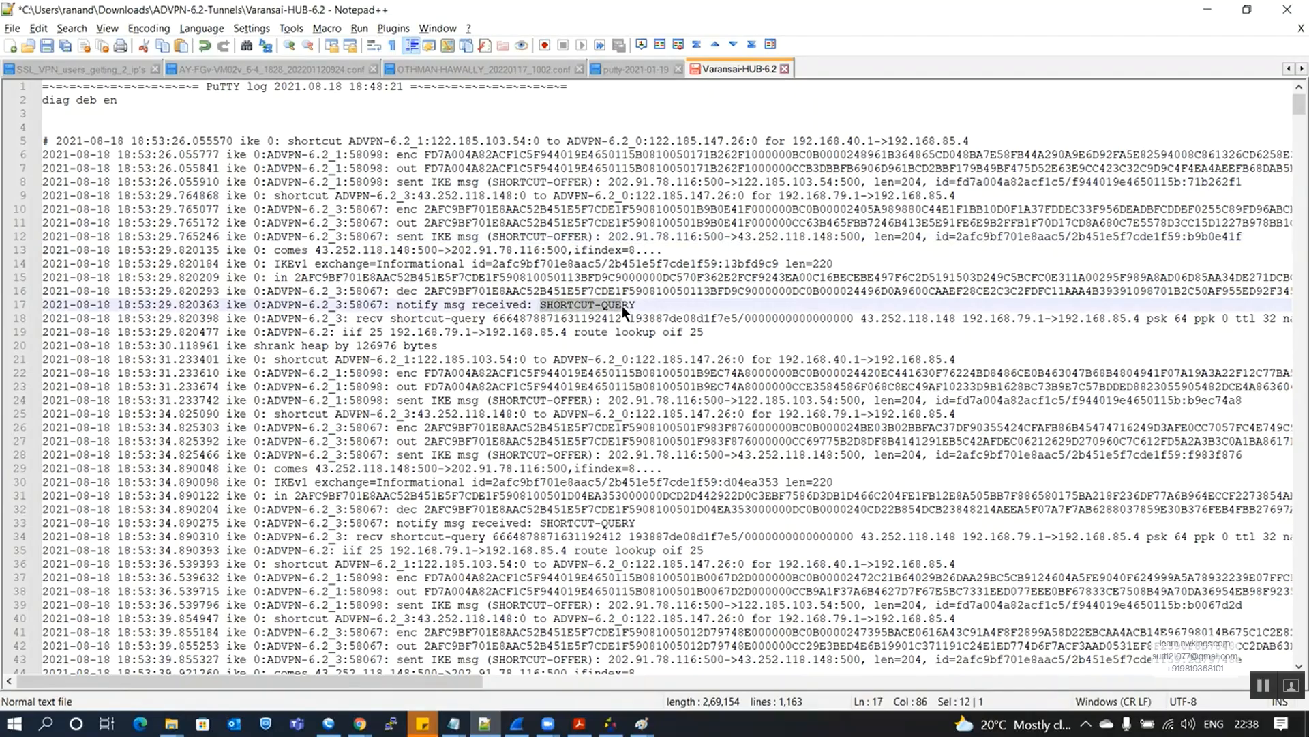
pyautogui.doubleClick(622, 306)
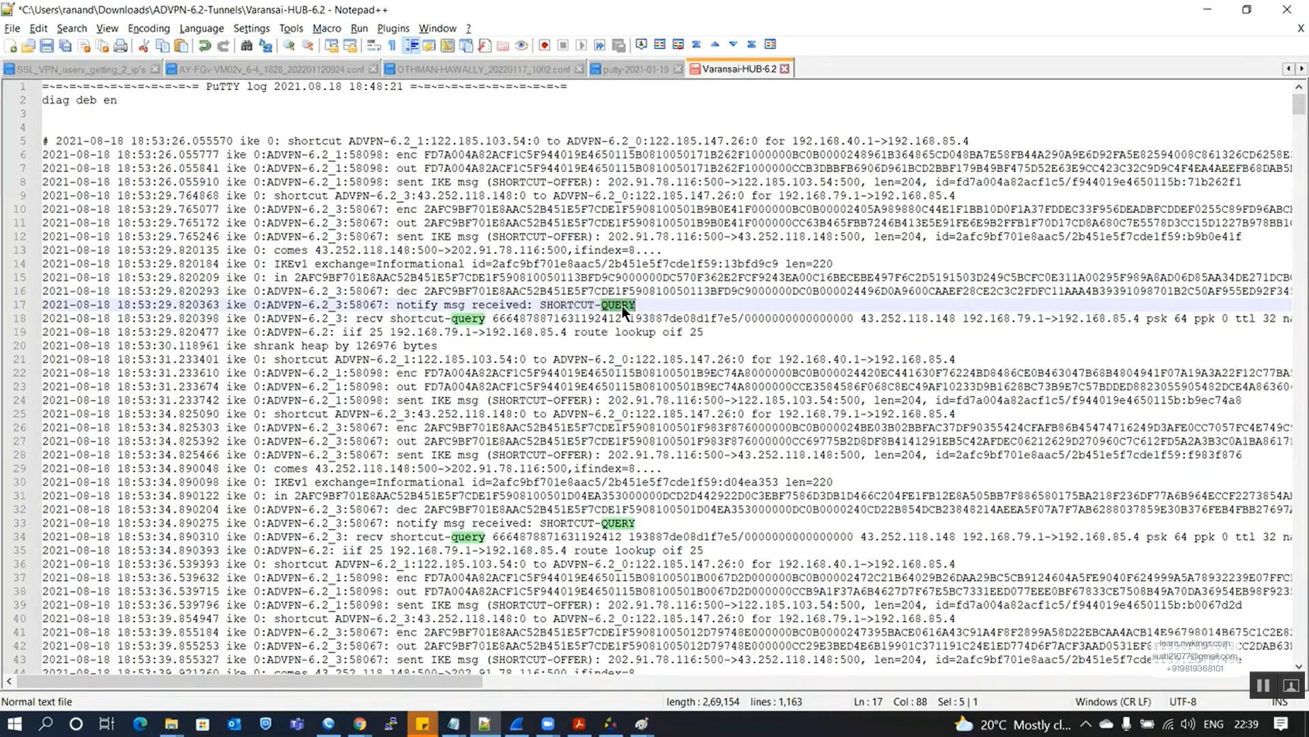
# - Check the line 8 SHORTCUT-OFFER and its destination IP against the SHORTCUT-QUERY received on line 17
pyautogui.click(529, 183)
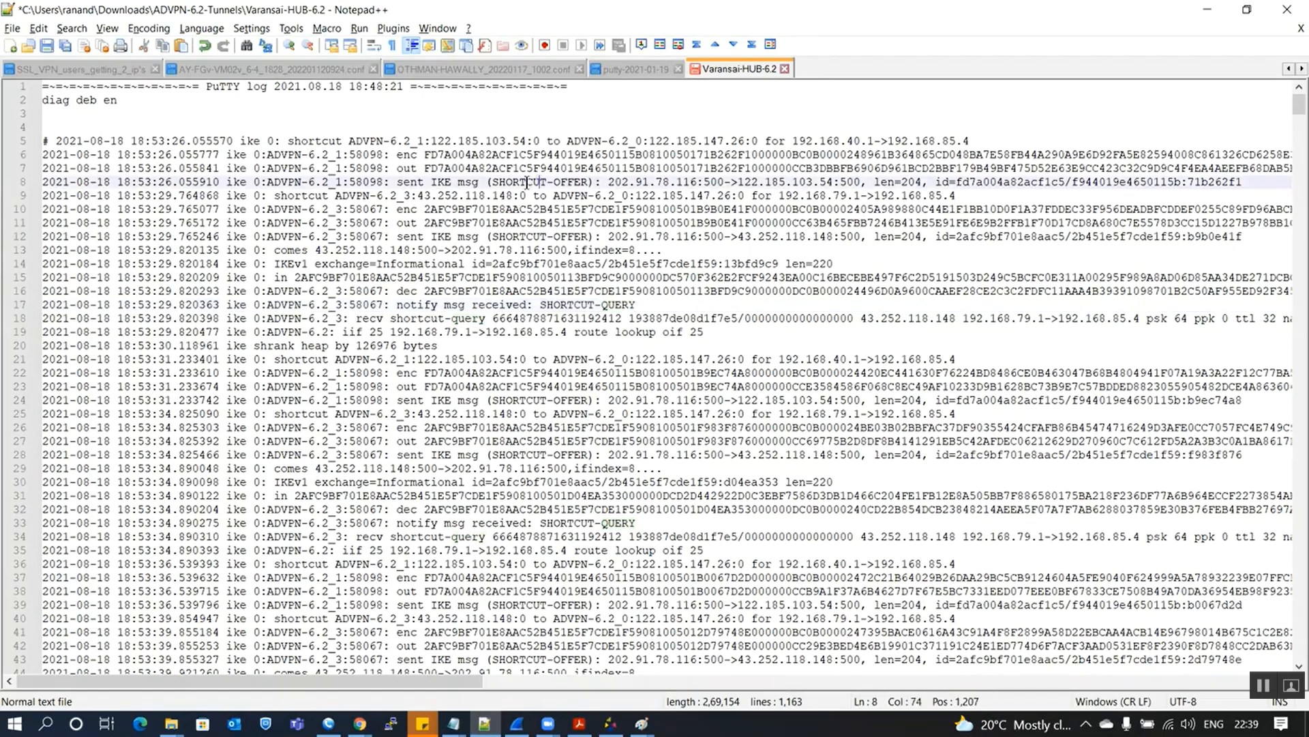
pyautogui.hotkey('shift', 'Right')
pyautogui.hotkey('shift', 'Right')
pyautogui.moveTo(738, 183); pyautogui.dragTo(834, 185)
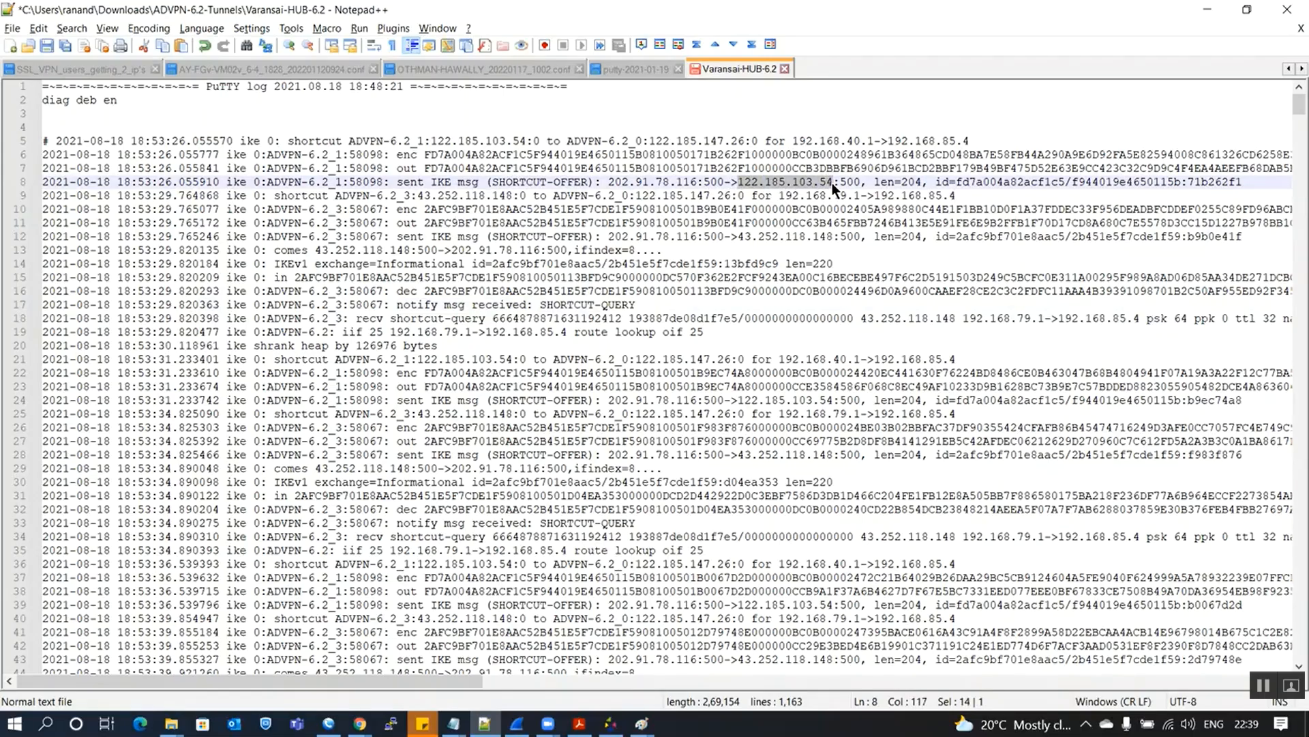
pyautogui.click(542, 304)
pyautogui.moveTo(551, 302); pyautogui.dragTo(635, 305)
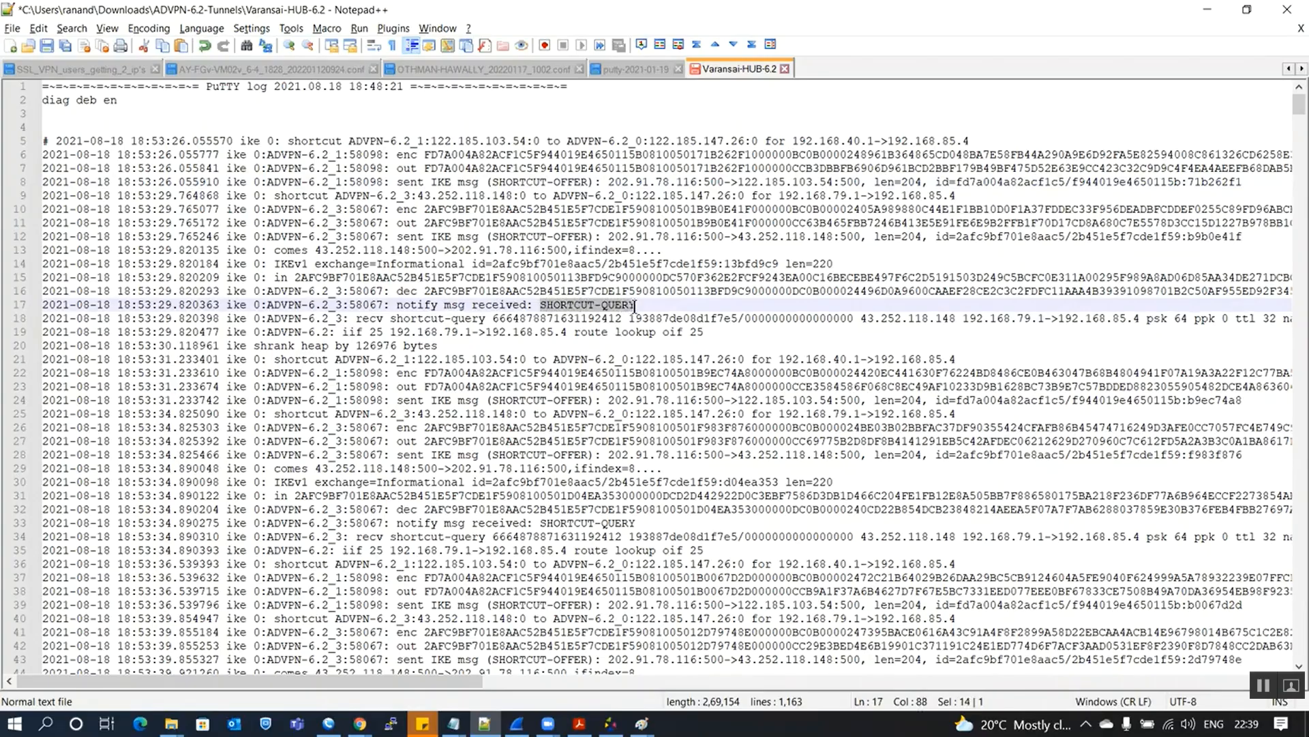
# - Find all SHORTCUT-QUERY occurrences in the current document and check the results for the peer 122.185.103.54
pyautogui.hotkey('ctrl', 'f')
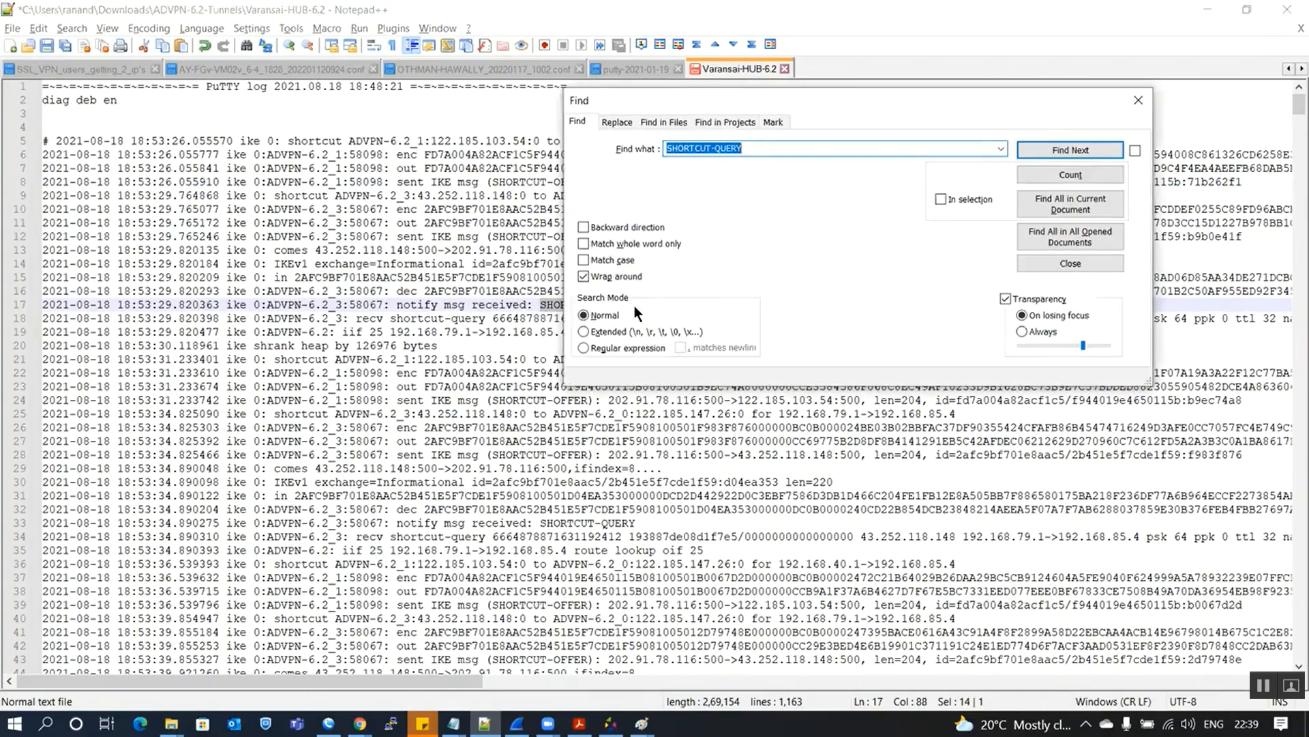
pyautogui.click(1078, 198)
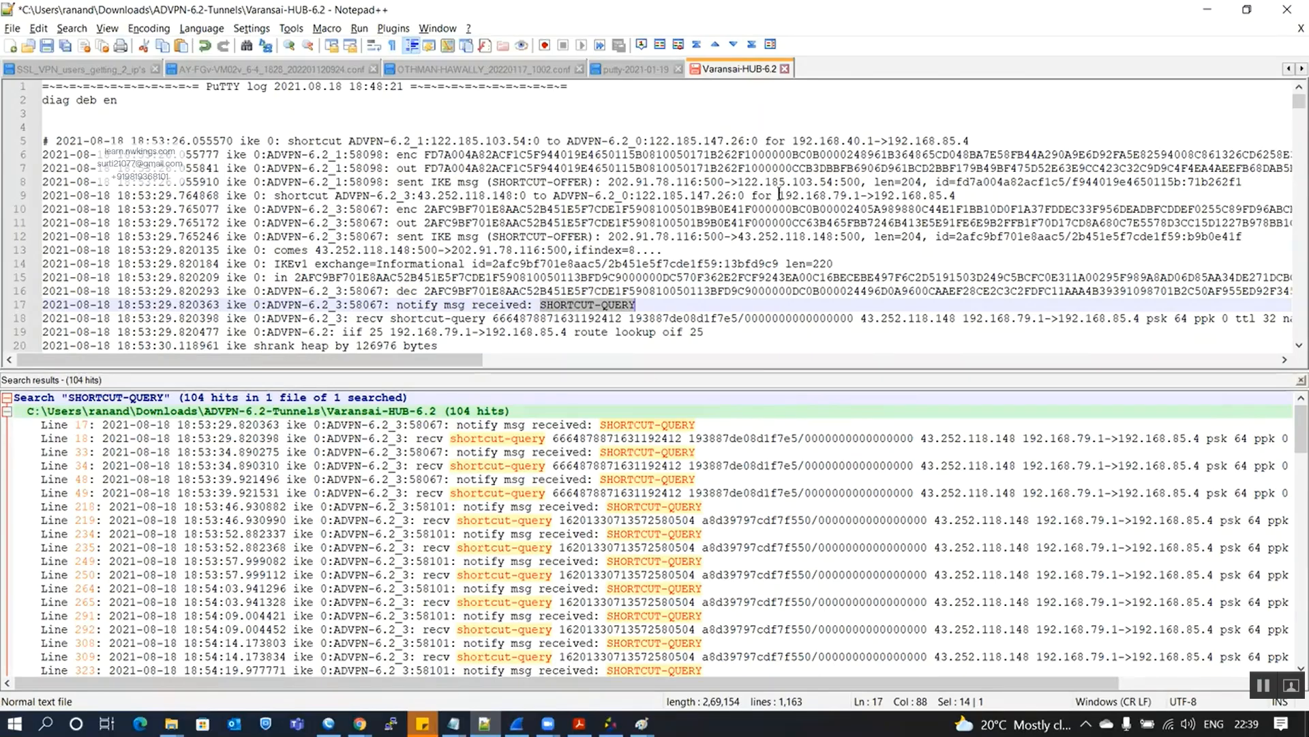
pyautogui.moveTo(739, 183); pyautogui.dragTo(833, 182)
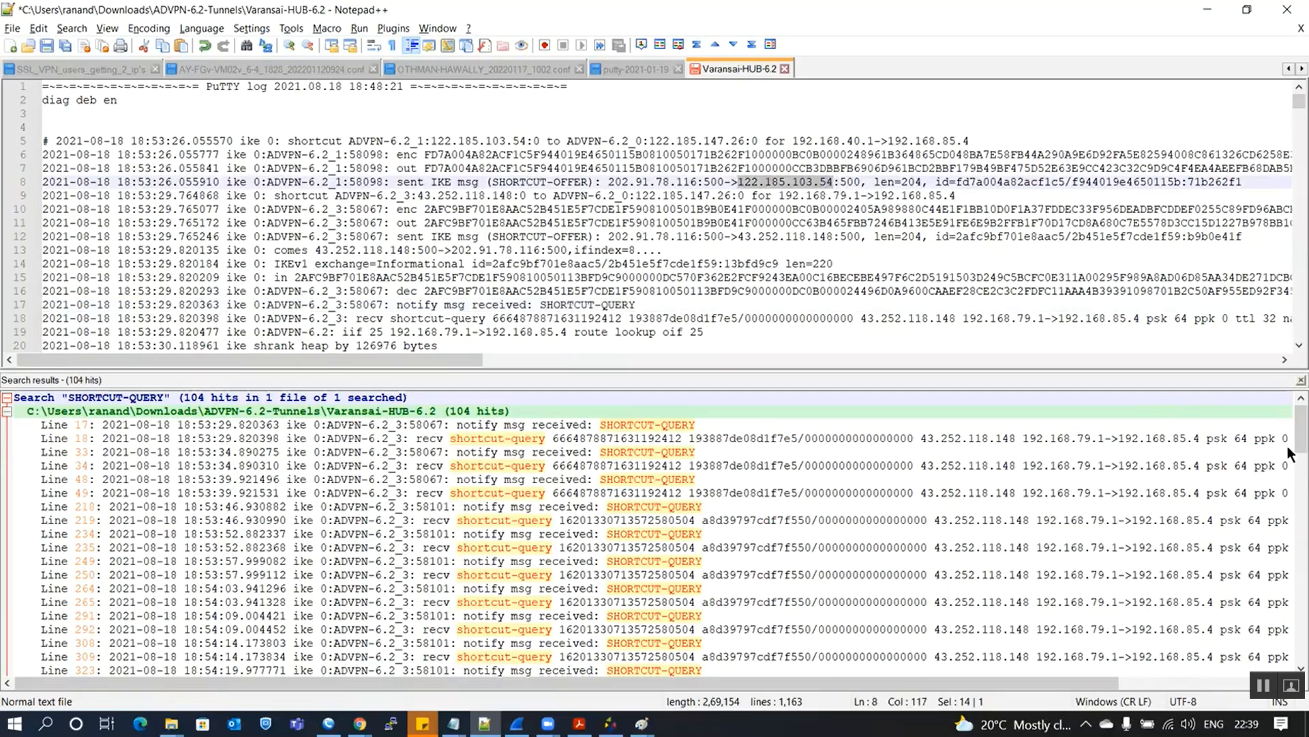
pyautogui.moveTo(1287, 456); pyautogui.dragTo(1289, 660)
pyautogui.scroll(-7, 984, 559)
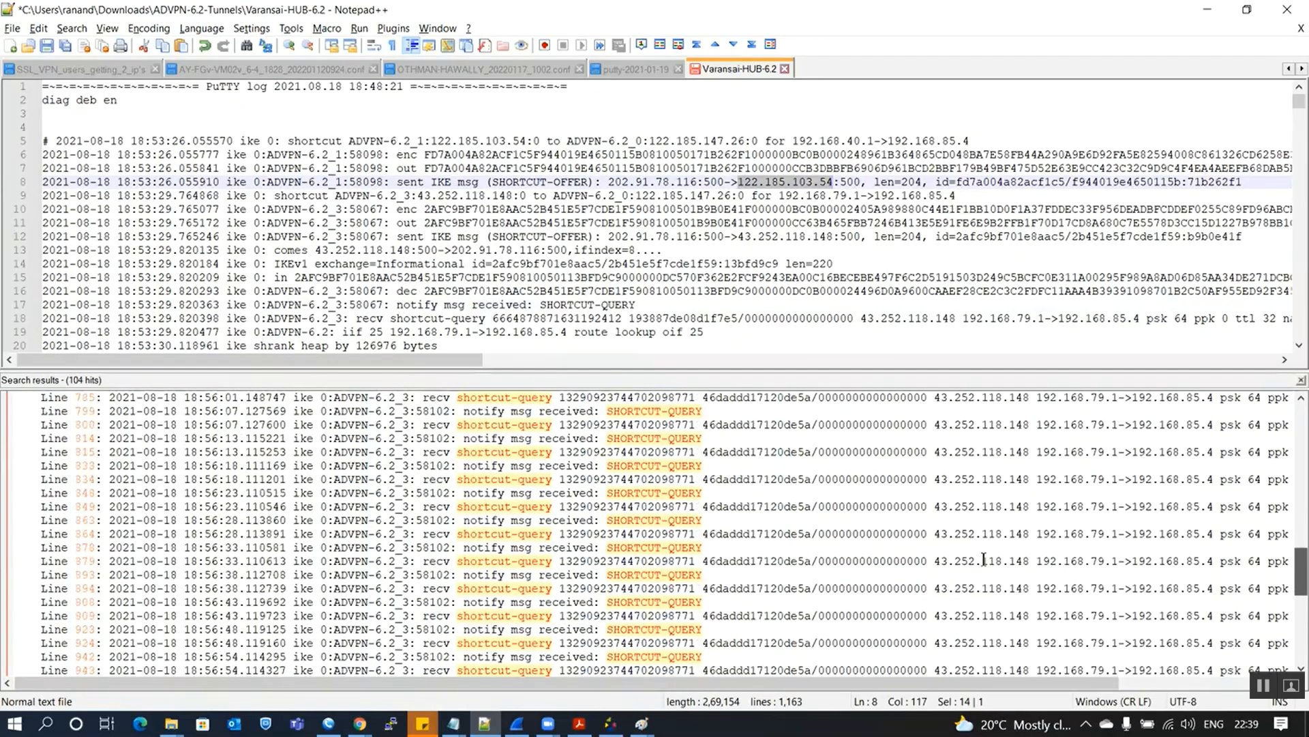
pyautogui.scroll(-1, 984, 559)
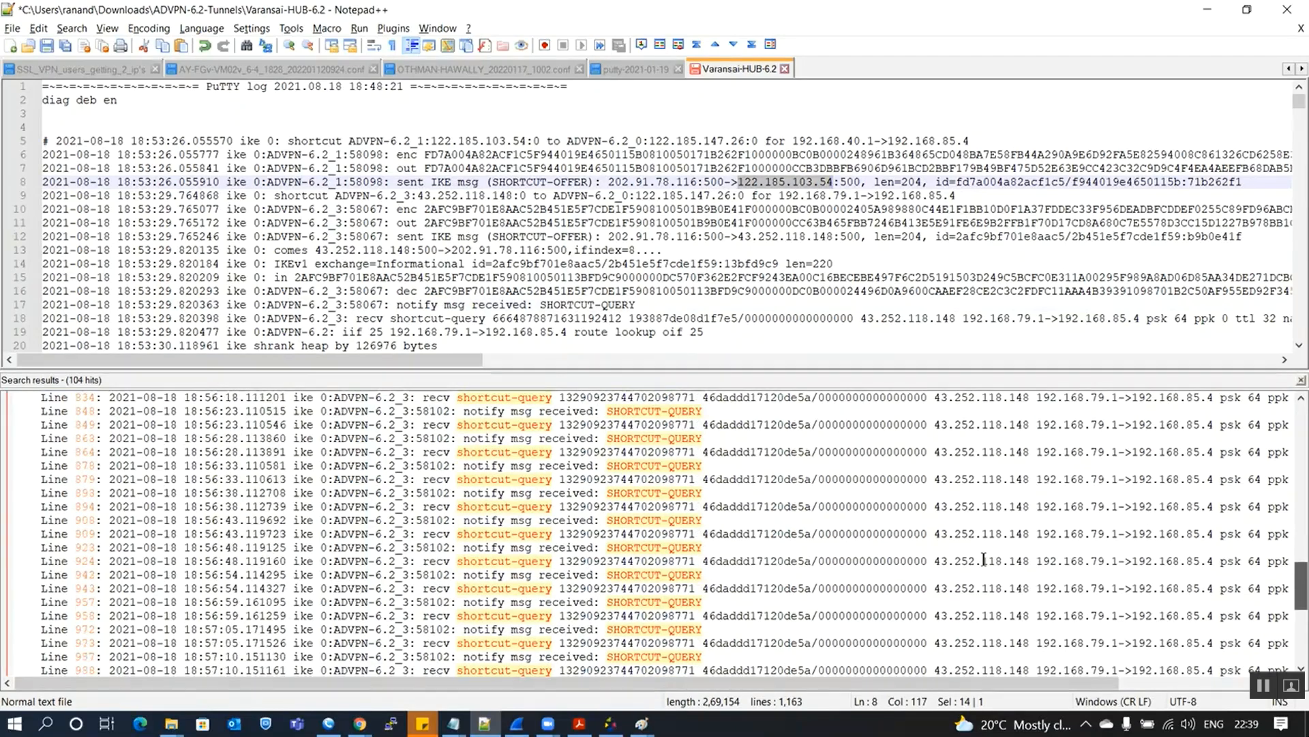
# - Examine the shortcut-query and its source and destination addresses on line 18, and the route lookup for 192.168.85.4 on line 19
pyautogui.scroll(-7, 985, 559)
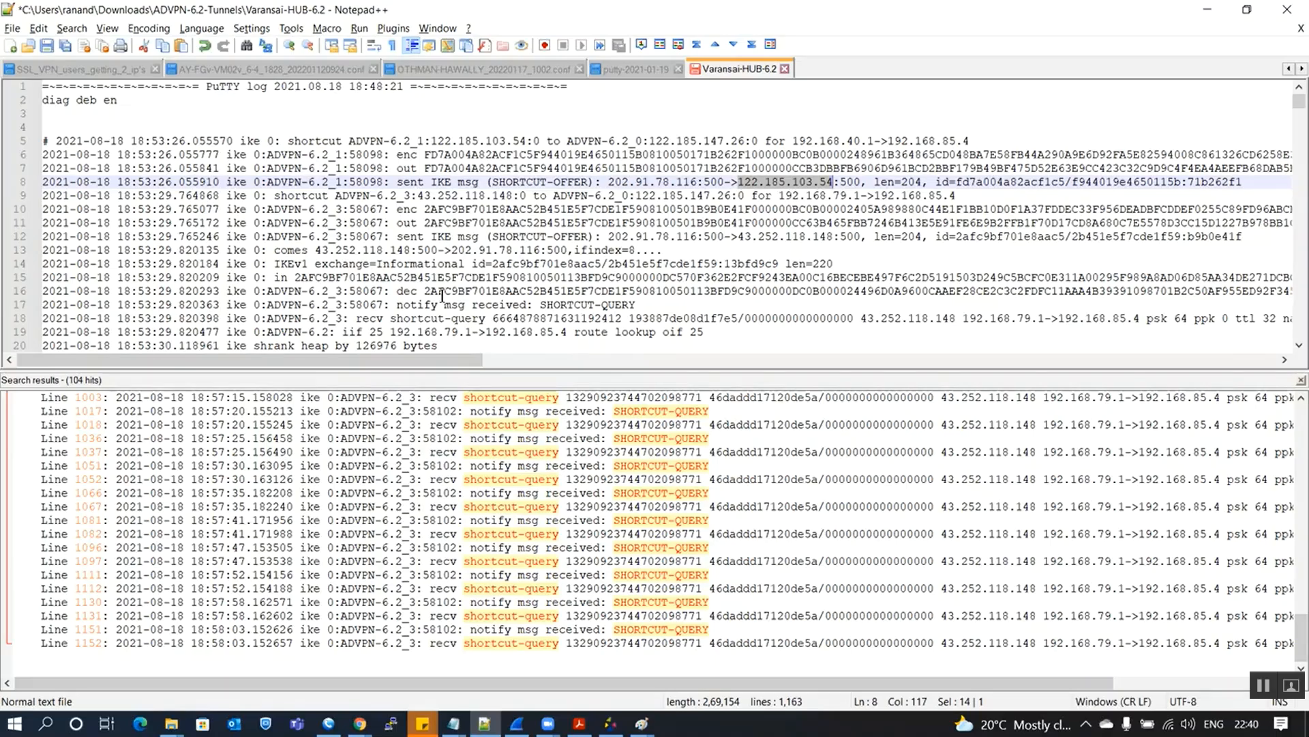
pyautogui.moveTo(394, 319); pyautogui.dragTo(514, 323)
pyautogui.click(513, 320)
pyautogui.click(861, 319)
pyautogui.moveTo(863, 320); pyautogui.dragTo(1140, 321)
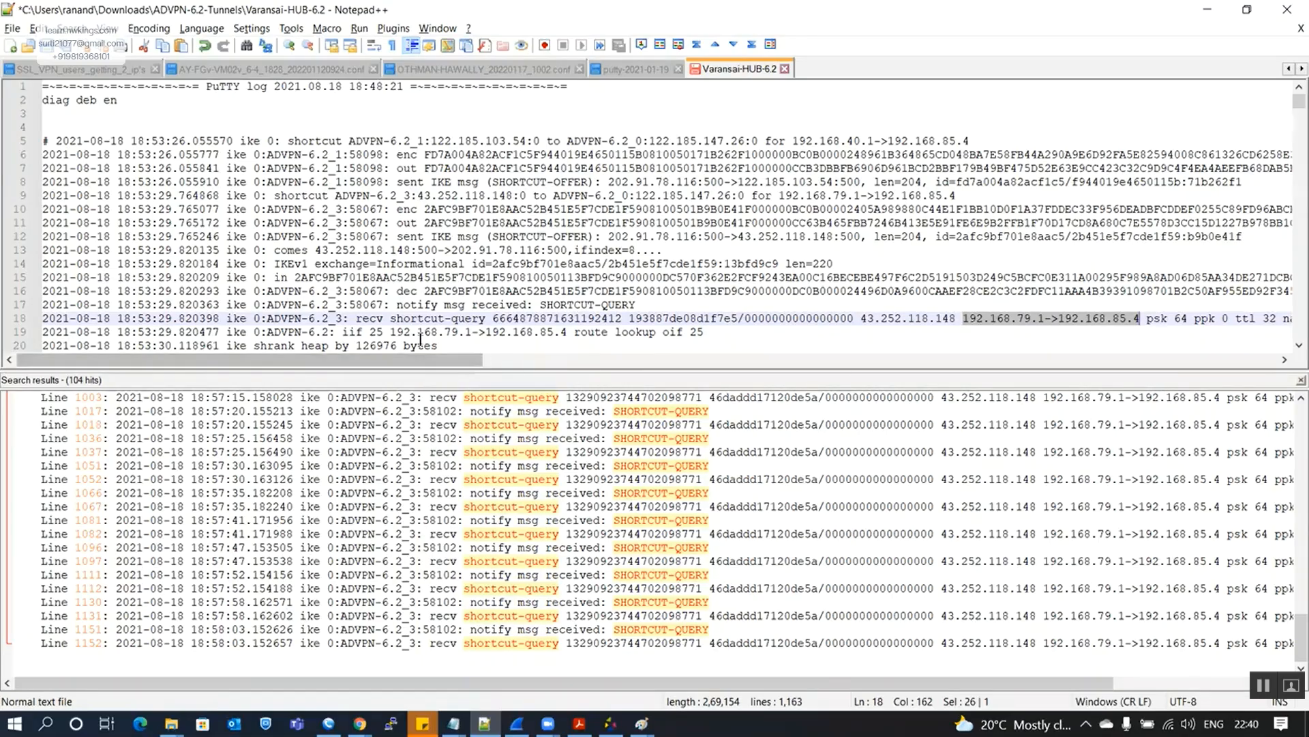
pyautogui.moveTo(577, 332); pyautogui.dragTo(672, 336)
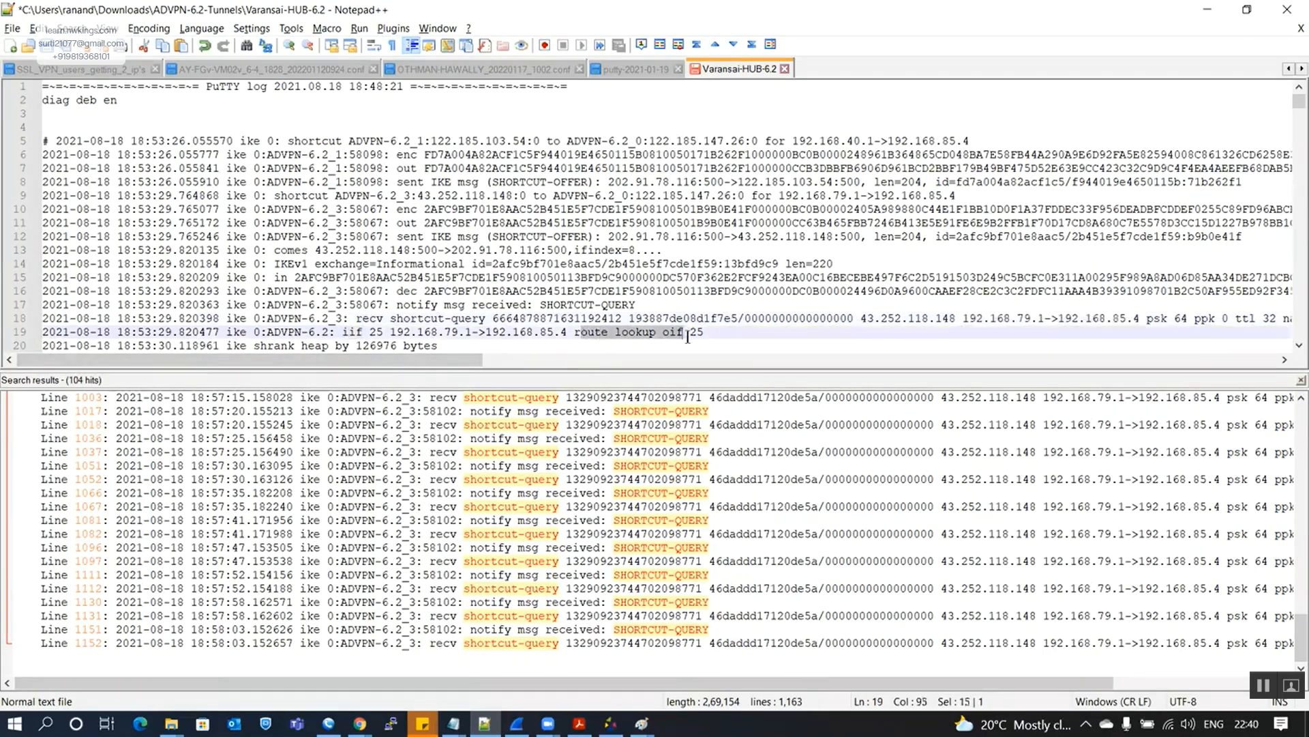
pyautogui.moveTo(485, 333); pyautogui.dragTo(564, 337)
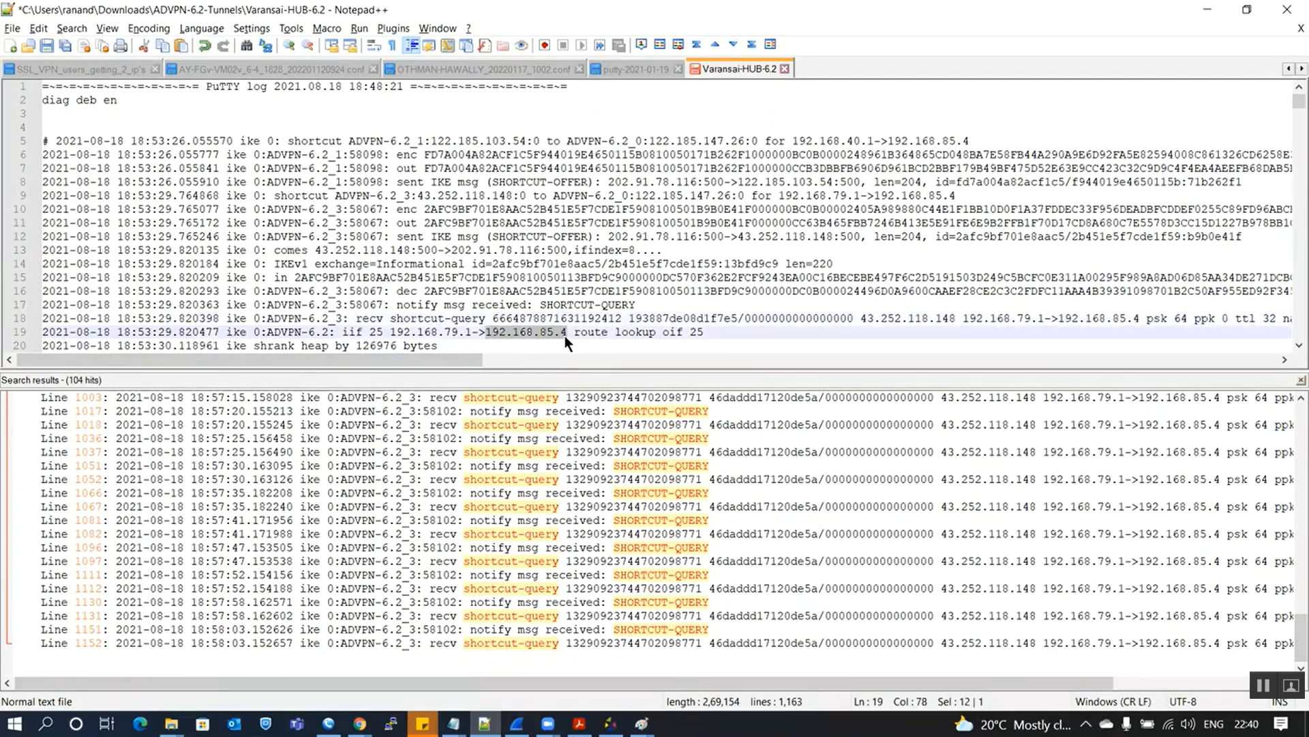
# - Read through log lines 20 to 28 to follow the next SHORTCUT-OFFER messages sent to each spoke
pyautogui.press('Down')
pyautogui.press('Down')
pyautogui.press('Down')
pyautogui.press('Down')
pyautogui.press('Down')
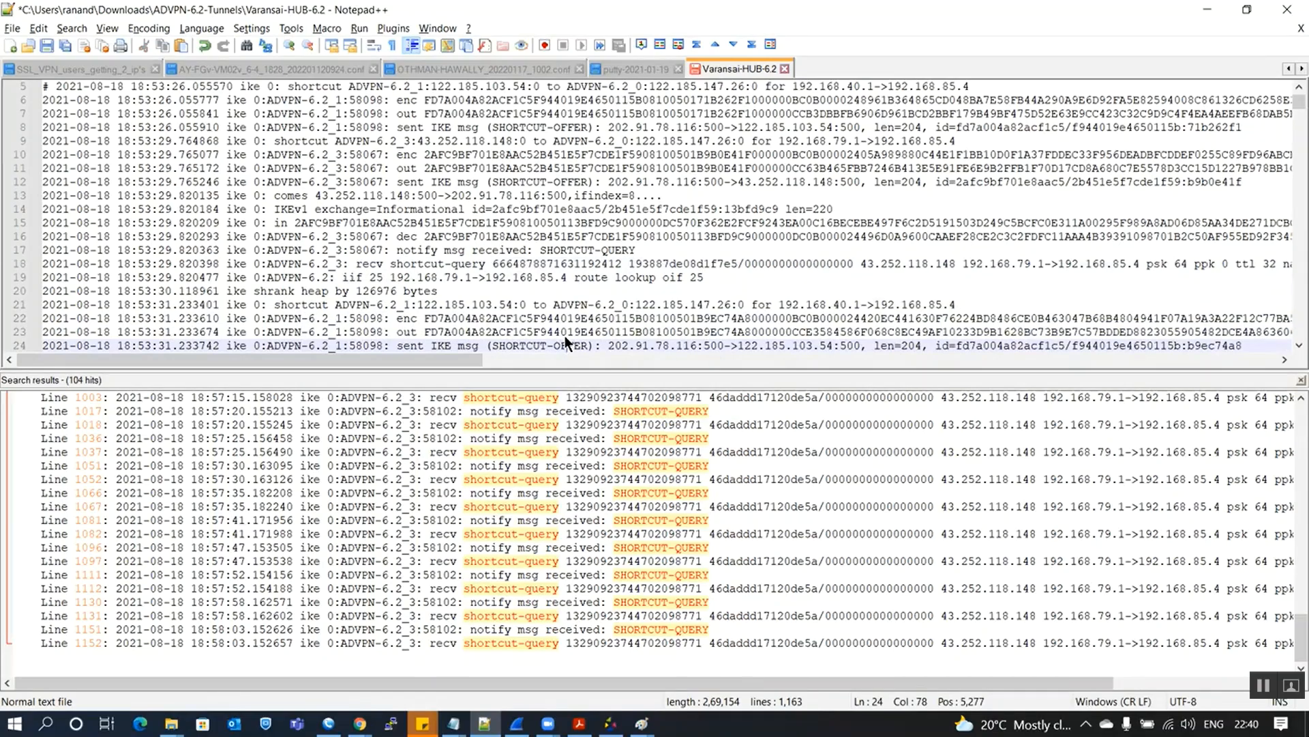
pyautogui.press('Up')
pyautogui.press('Up')
pyautogui.press('Up')
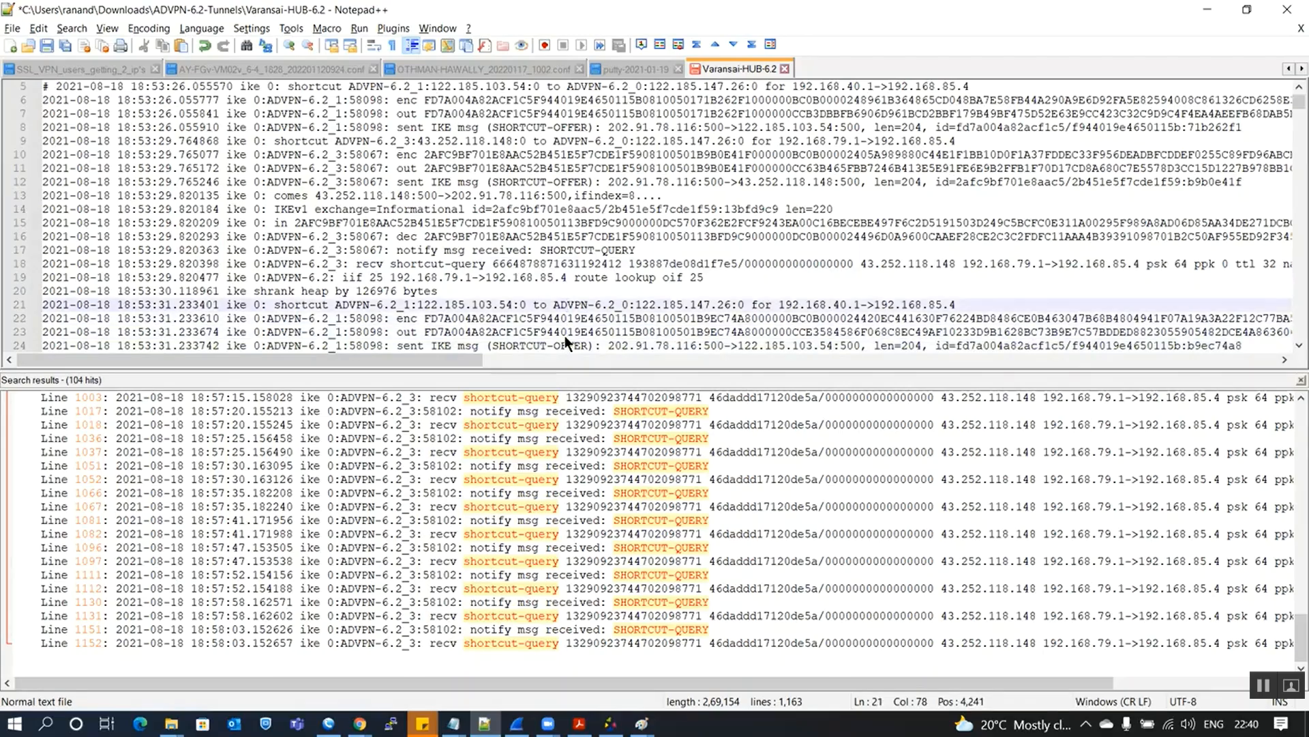
pyautogui.press('Down')
pyautogui.press('Down')
pyautogui.press('Down')
pyautogui.press('Down')
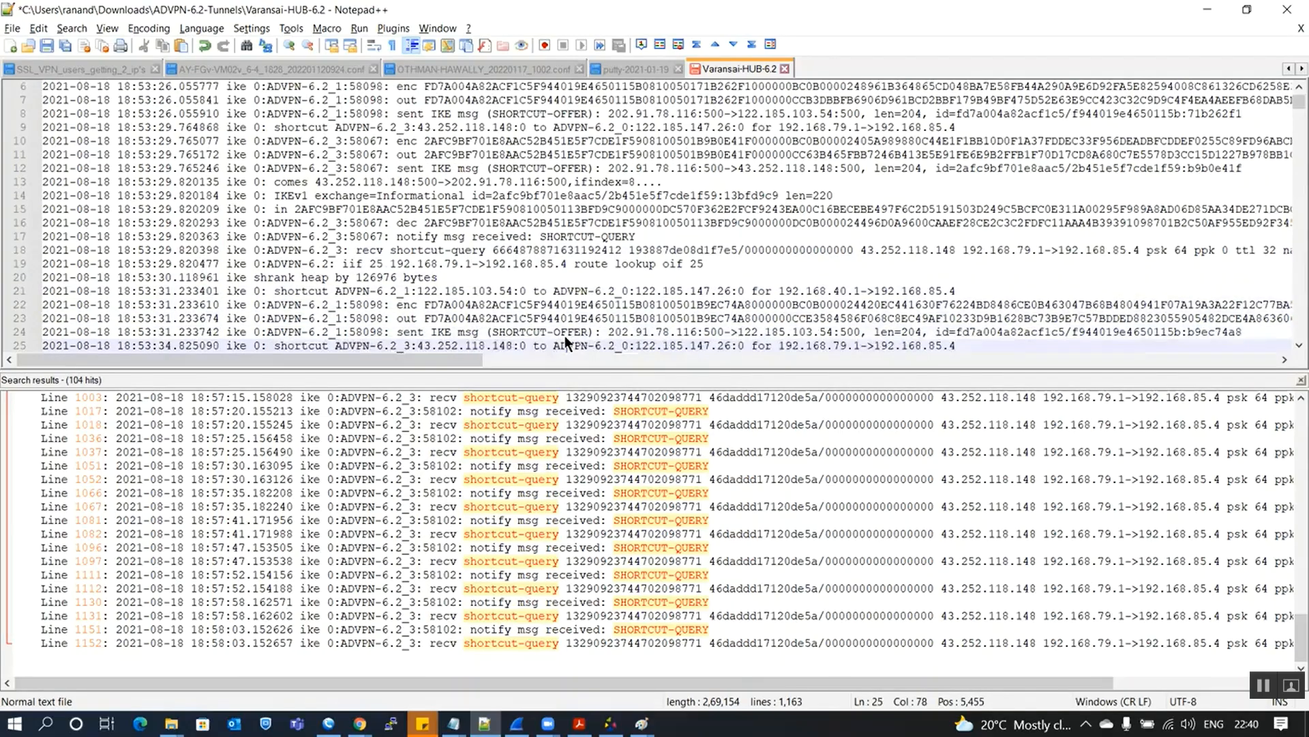
pyautogui.press('Down')
pyautogui.press('Down')
pyautogui.press('Down')
pyautogui.press('Up')
pyautogui.press('Up')
pyautogui.press('Up')
pyautogui.press('Up')
pyautogui.press('Up')
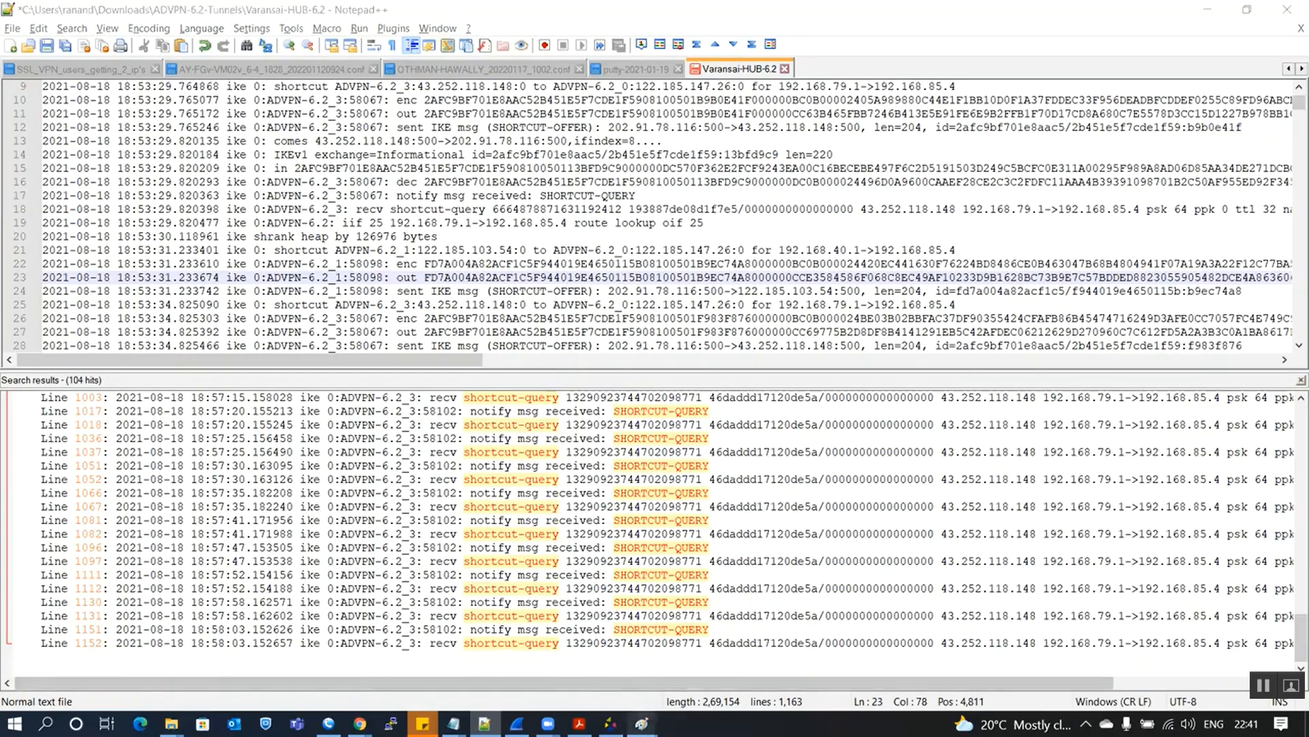
# - Switch to the ADVPN diagram in Paint and underline the Shortcut Offer, Short Query and Shortcut Reply messages
pyautogui.moveTo(641, 723)
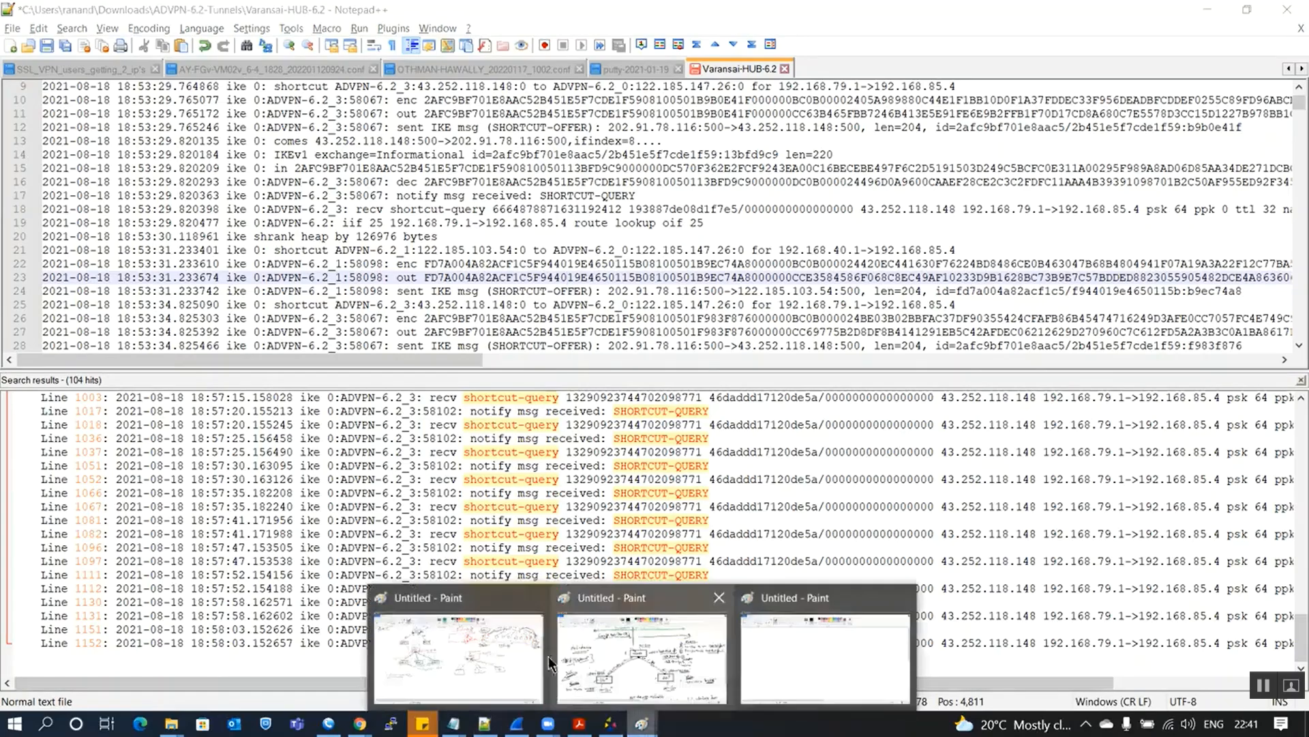
pyautogui.click(603, 677)
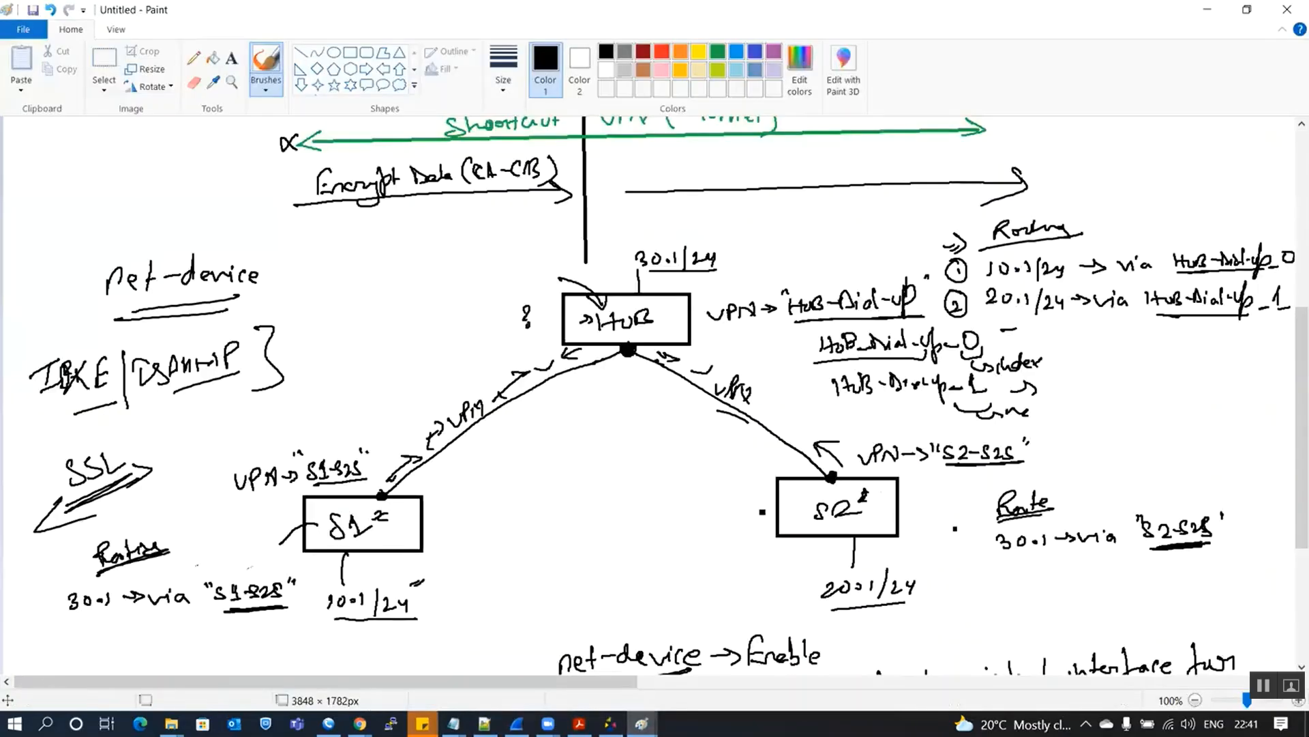
pyautogui.scroll(6, 1278, 313)
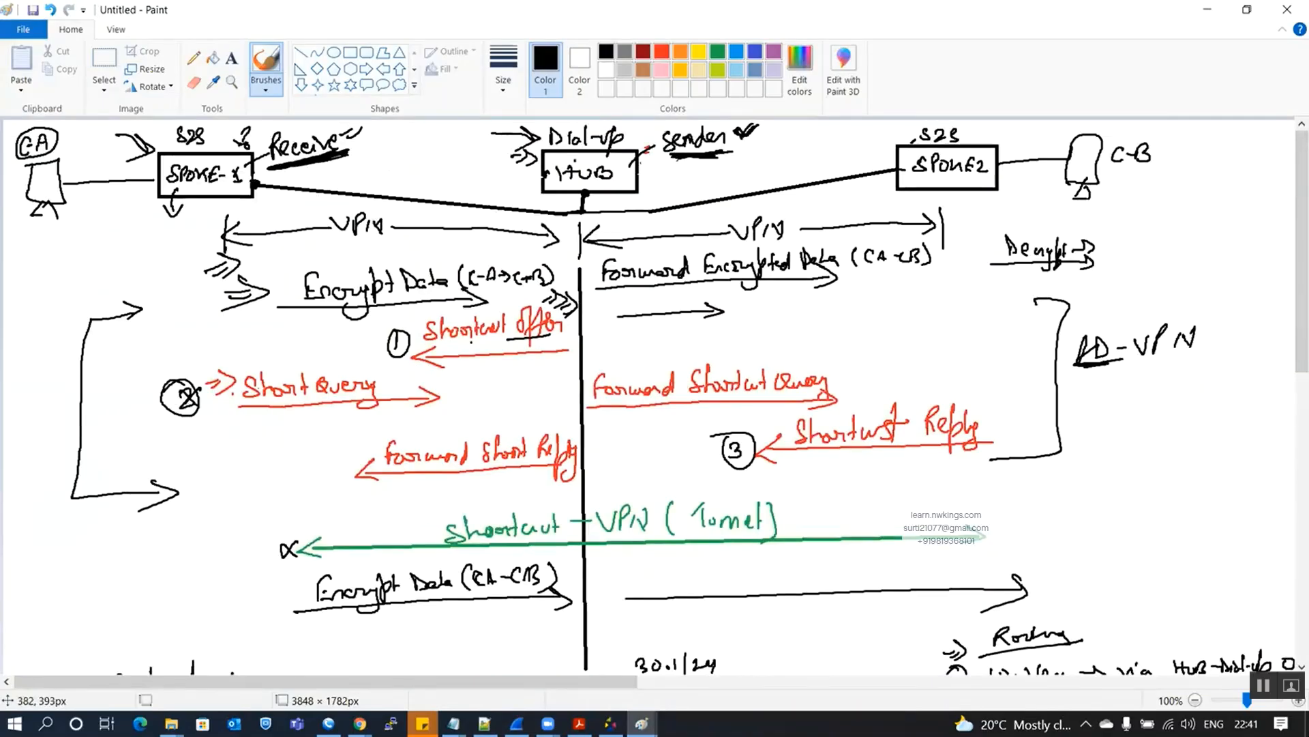
pyautogui.moveTo(470, 367); pyautogui.dragTo(511, 367)
pyautogui.moveTo(303, 423); pyautogui.dragTo(341, 416)
pyautogui.moveTo(796, 463); pyautogui.dragTo(829, 461)
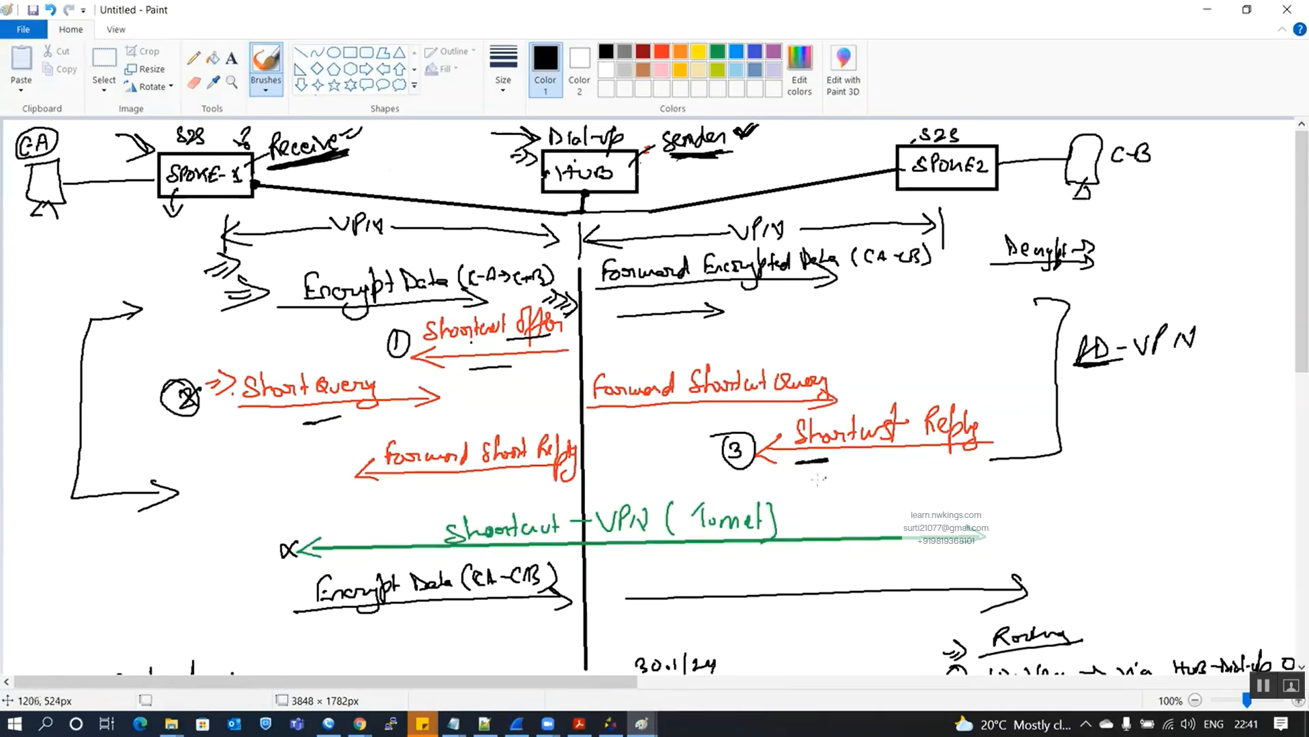
# - Mark Spoke-1 with an arrow, tick the Shortcut Offer and Short Query, and mark the Forward Short Reply
pyautogui.moveTo(110, 238); pyautogui.dragTo(140, 225)
pyautogui.moveTo(407, 321); pyautogui.dragTo(429, 313)
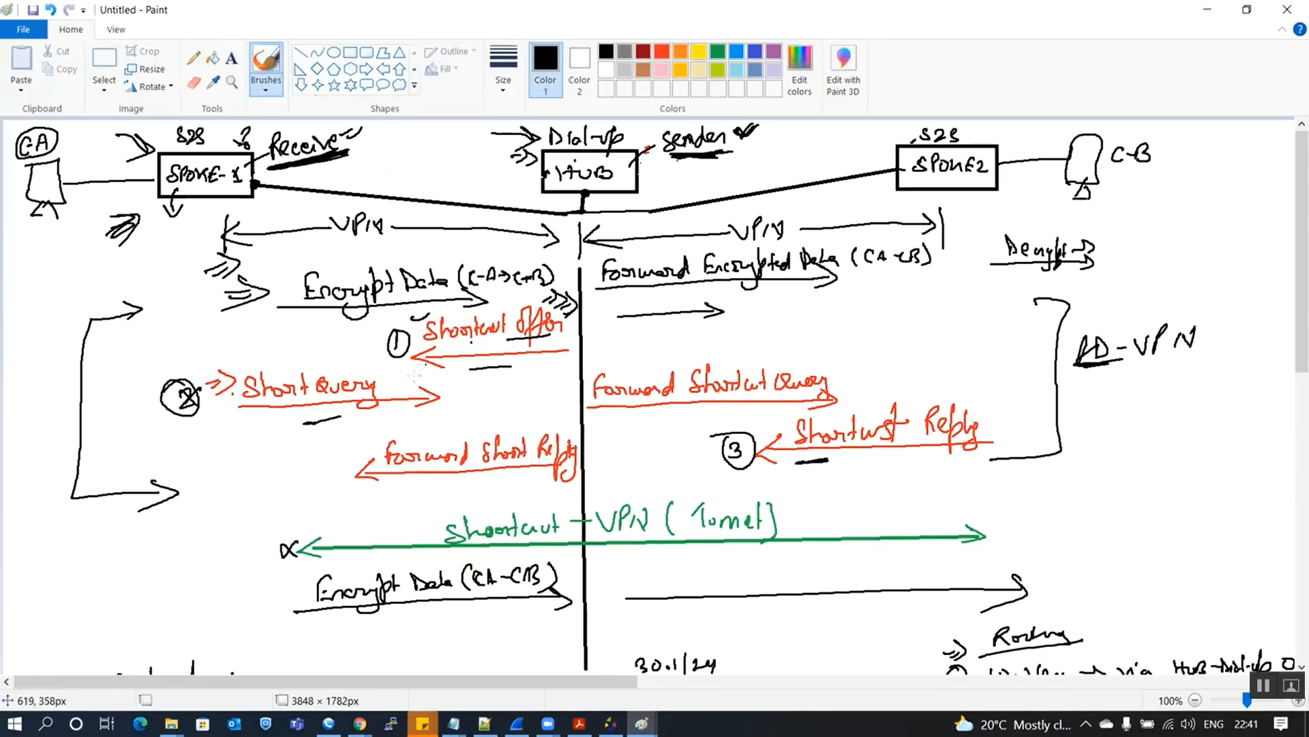
pyautogui.moveTo(400, 389); pyautogui.dragTo(413, 378)
pyautogui.moveTo(324, 472); pyautogui.dragTo(329, 488)
# - Add pointer marks beside the Hub, the Forward Shortcut Query, the Shortcut Reply and Spoke2 in the diagram
pyautogui.moveTo(494, 150); pyautogui.dragTo(497, 176)
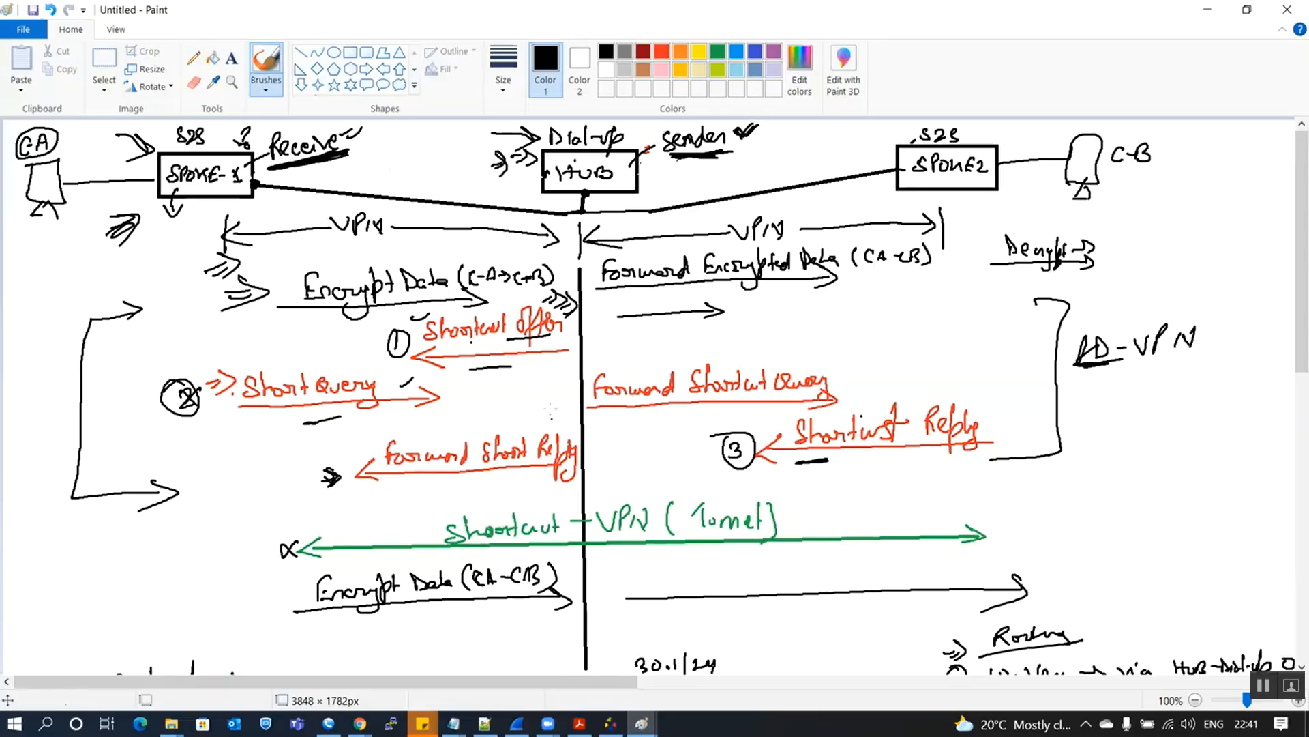
pyautogui.moveTo(737, 354); pyautogui.dragTo(794, 350)
pyautogui.moveTo(778, 343); pyautogui.dragTo(777, 357)
pyautogui.moveTo(767, 427); pyautogui.dragTo(763, 431)
pyautogui.moveTo(848, 143)
pyautogui.mouseDown()
pyautogui.moveTo(865, 146)
pyautogui.moveTo(853, 130)
pyautogui.moveTo(860, 154)
pyautogui.mouseUp()
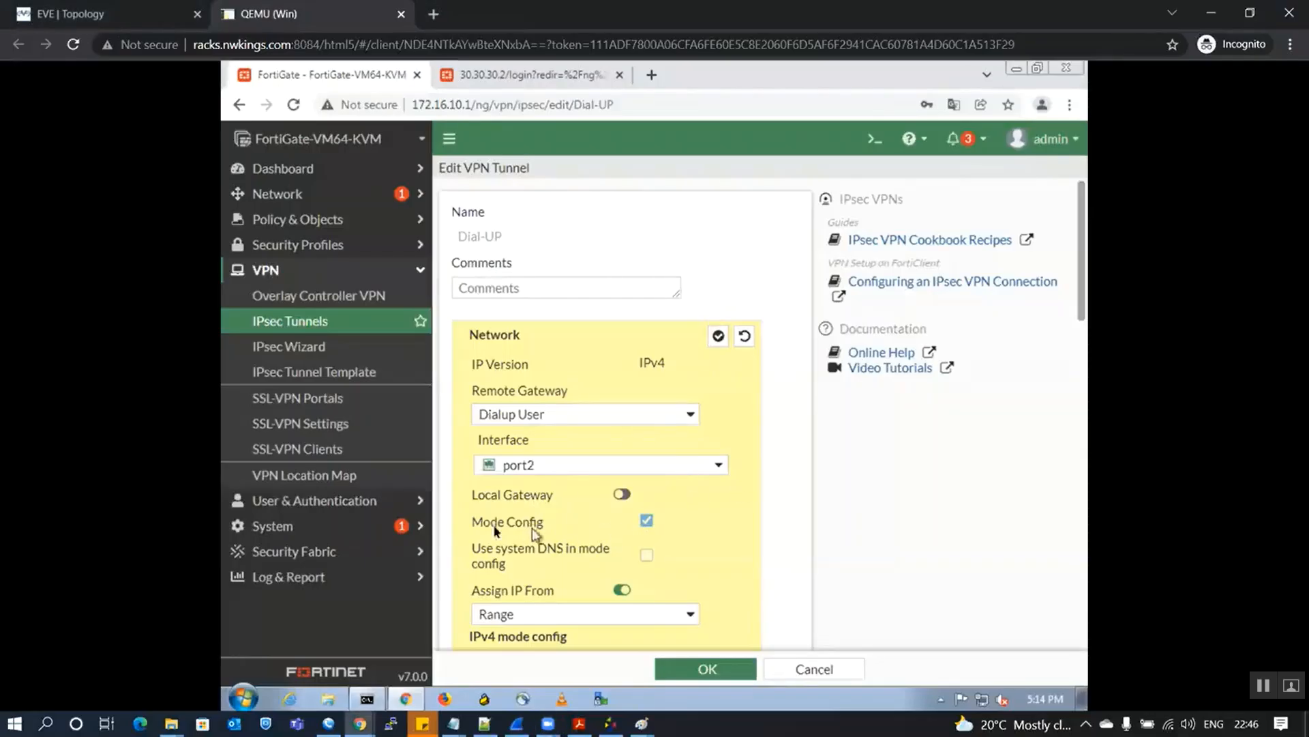
# - Turn Mode Config off and back on in the Dial-UP tunnel's network settings to compare the available options
pyautogui.moveTo(490, 522); pyautogui.dragTo(579, 523)
pyautogui.click(646, 522)
pyautogui.click(647, 522)
pyautogui.click(646, 523)
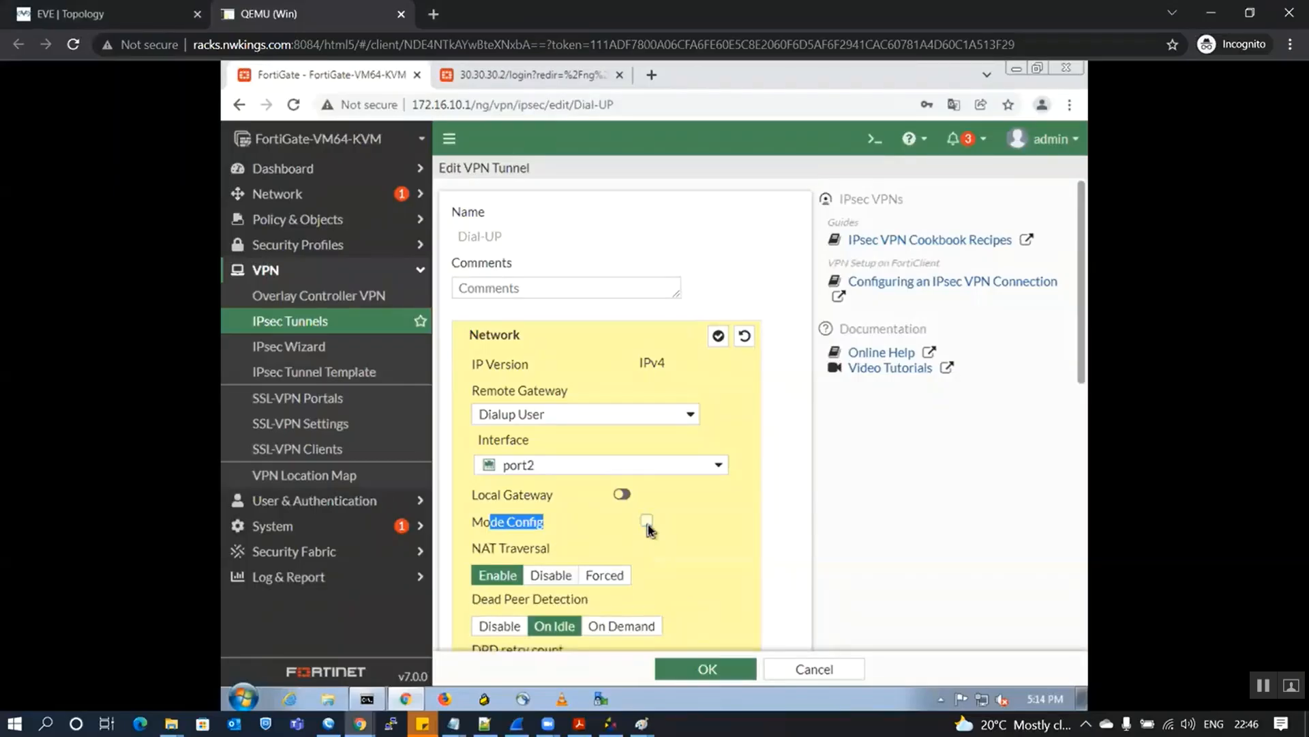
pyautogui.click(647, 522)
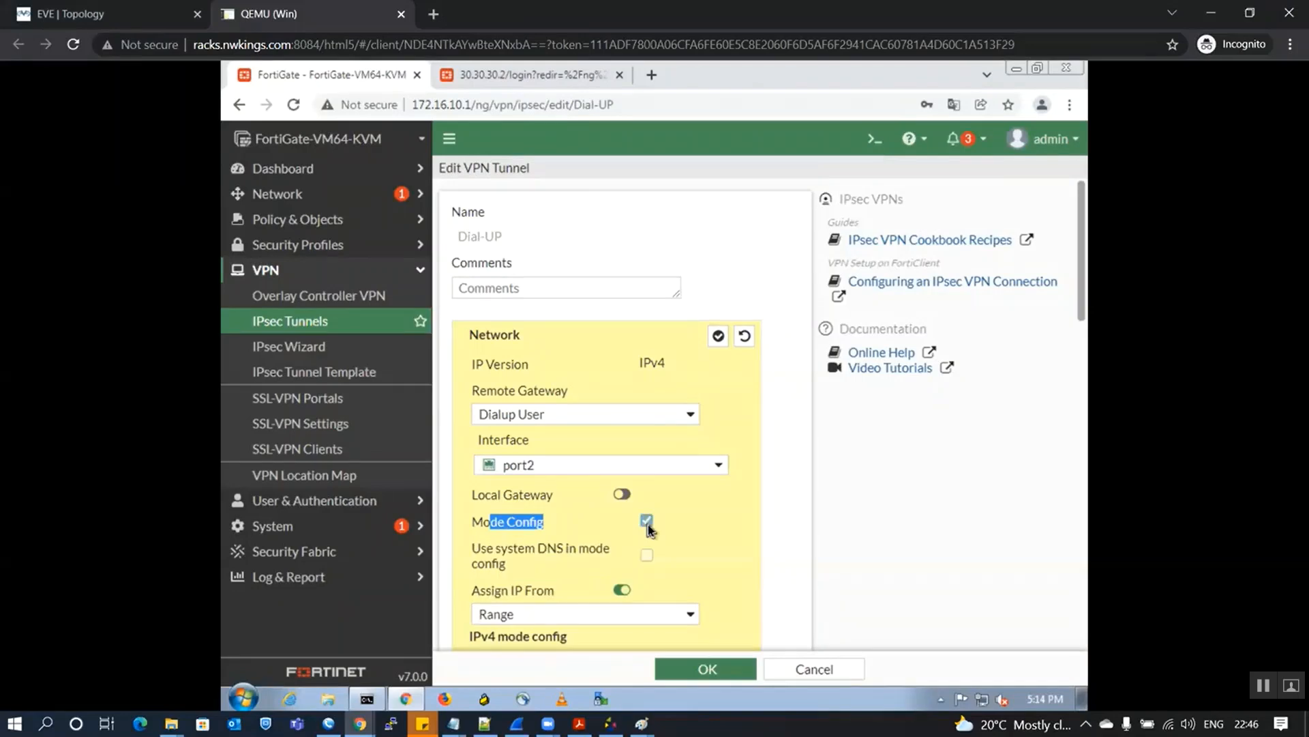
pyautogui.click(728, 579)
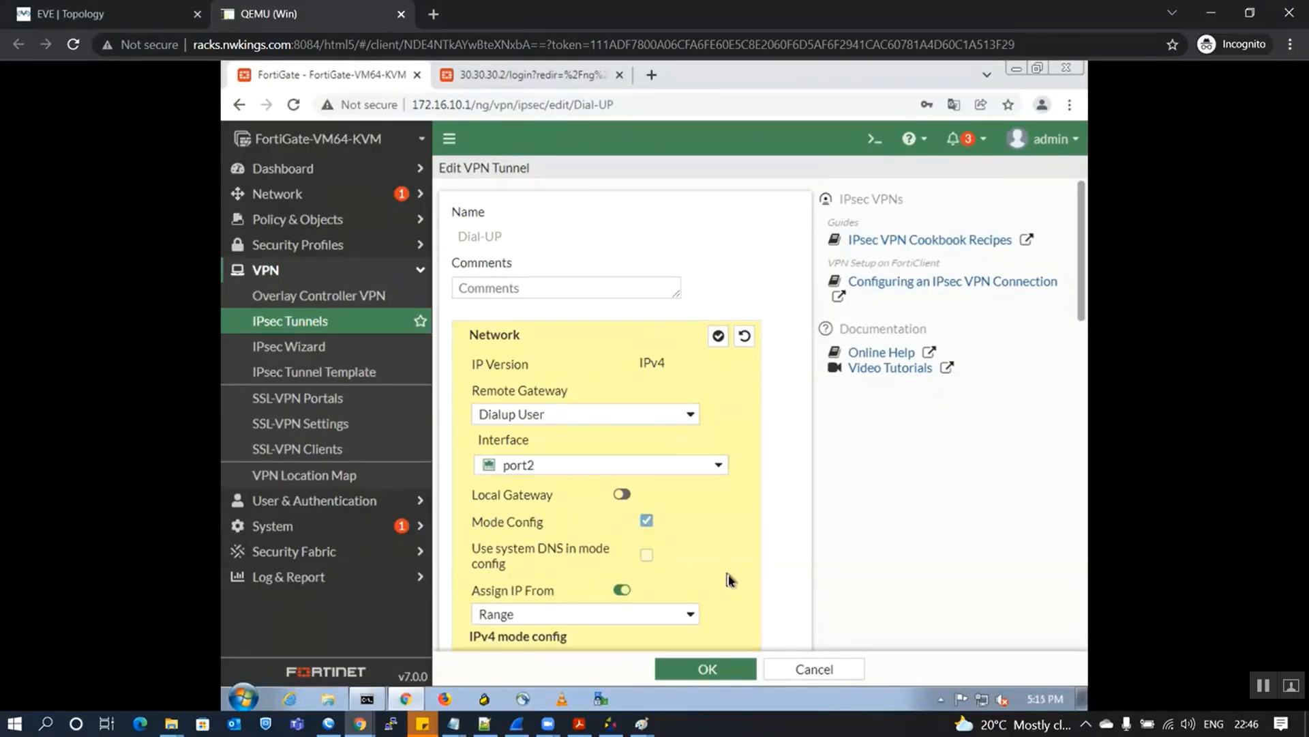
# - Try the system DNS option in mode config, revert it, and highlight the manual DNS server value
pyautogui.scroll(-1, 730, 580)
pyautogui.scroll(-2, 729, 580)
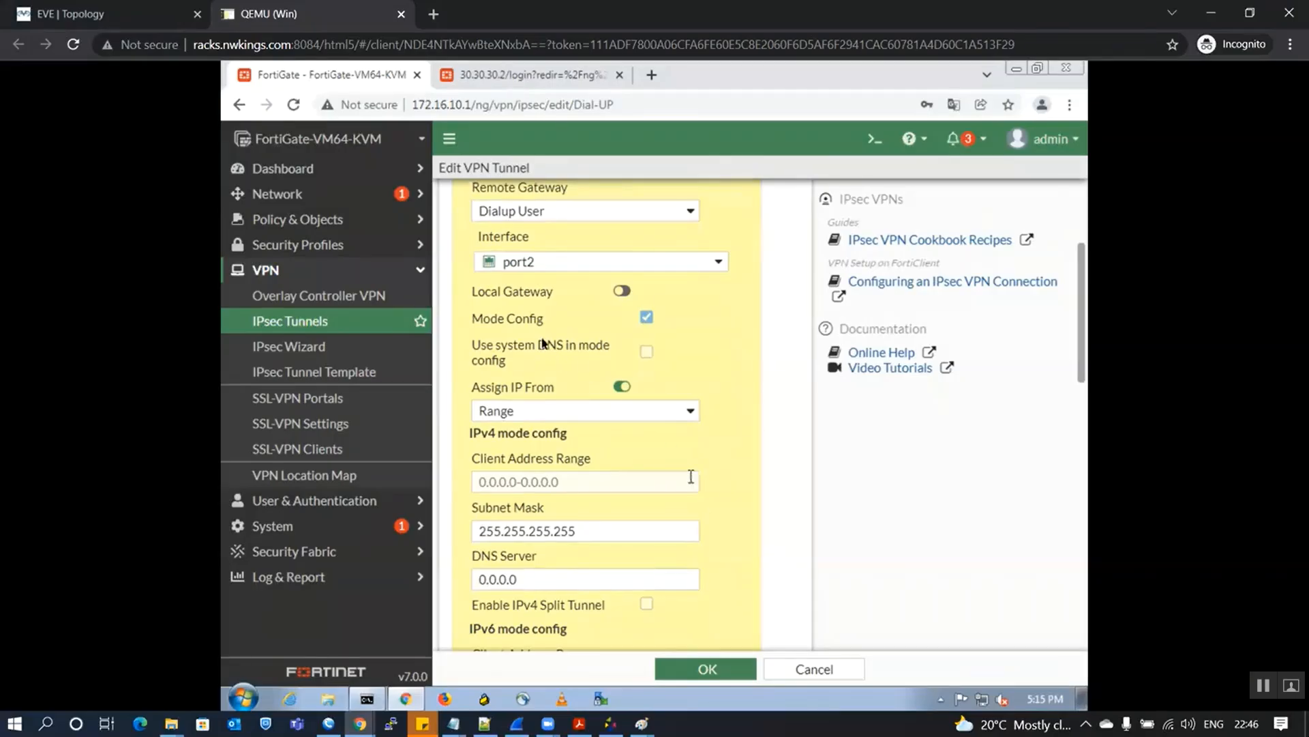
pyautogui.click(647, 352)
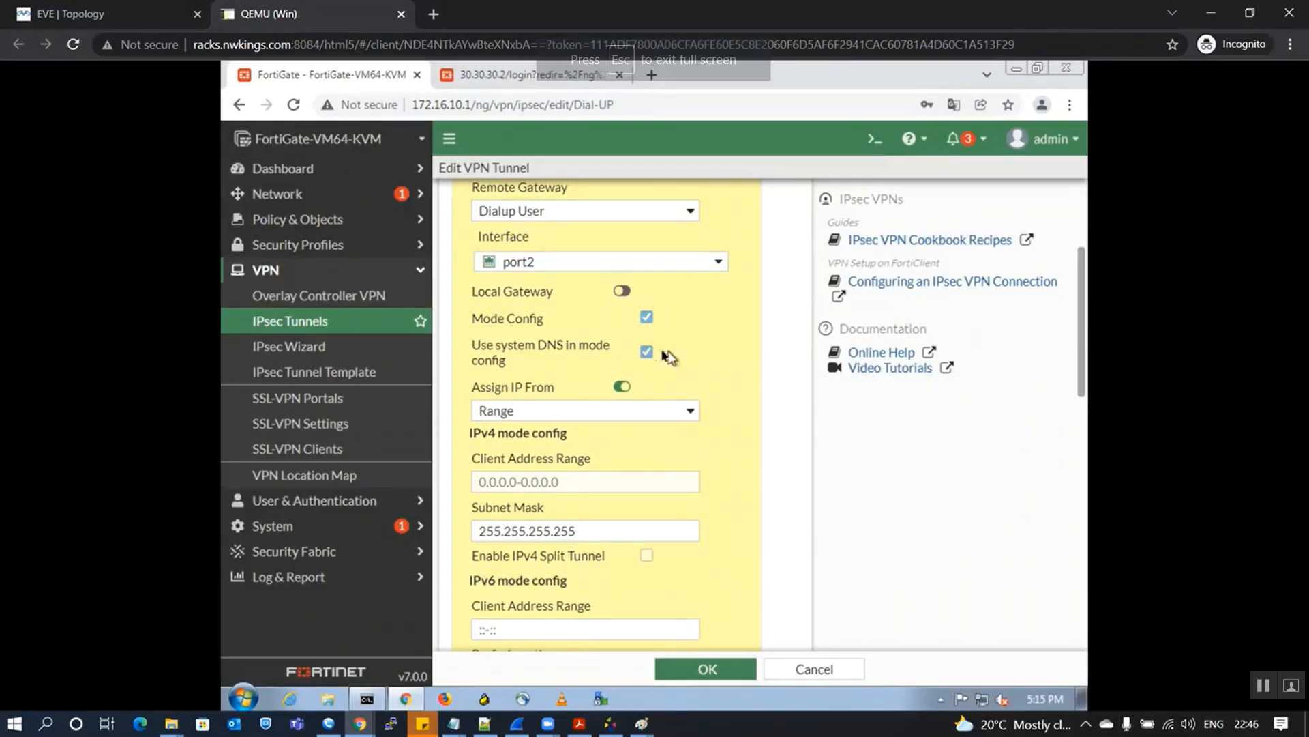
pyautogui.click(648, 353)
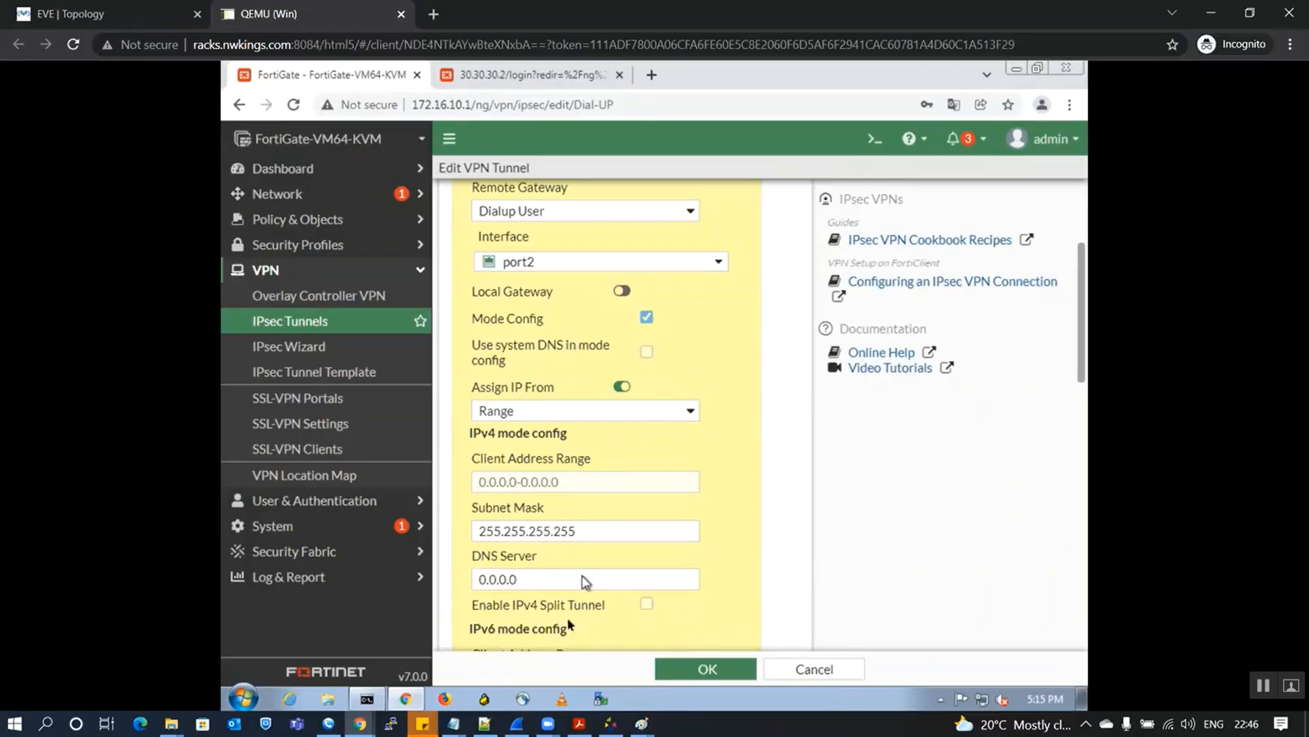
pyautogui.doubleClick(529, 580)
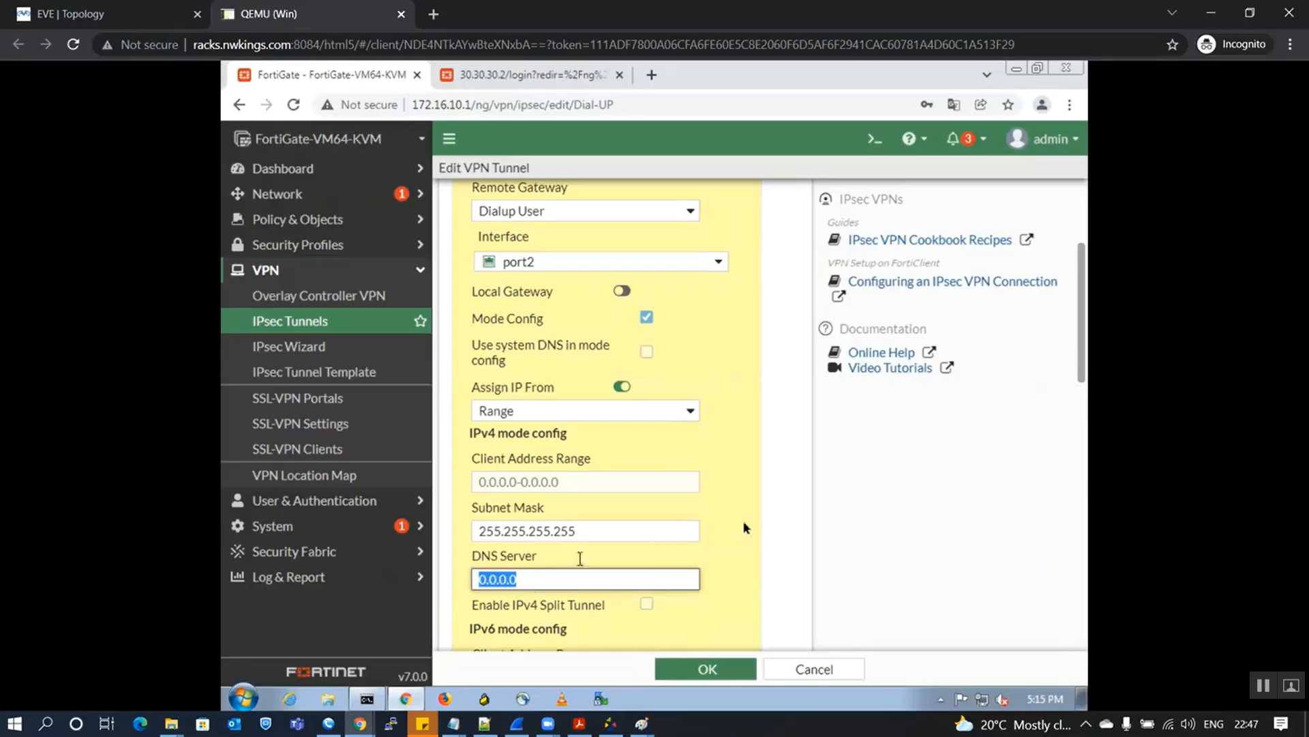
pyautogui.click(790, 499)
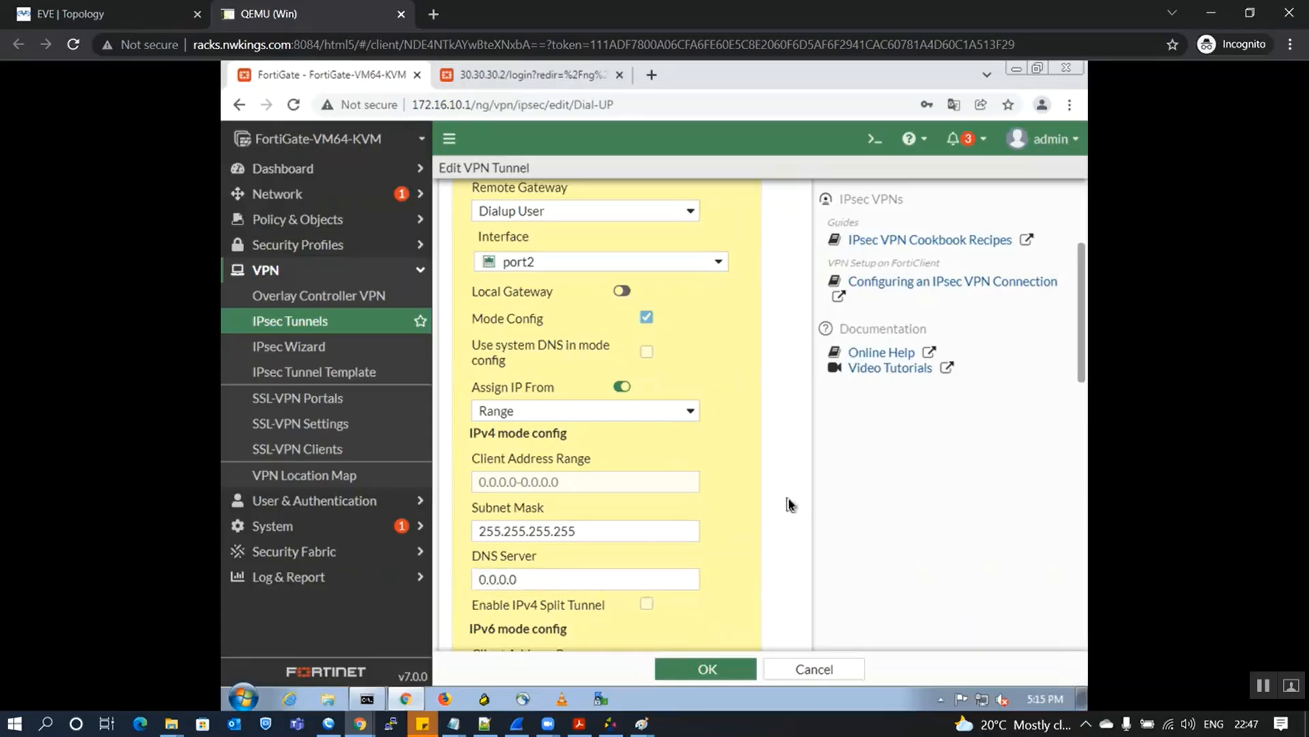
# - Review the IP assignment sources, keep Range, and open the IPv4 client address range for editing
pyautogui.click(611, 412)
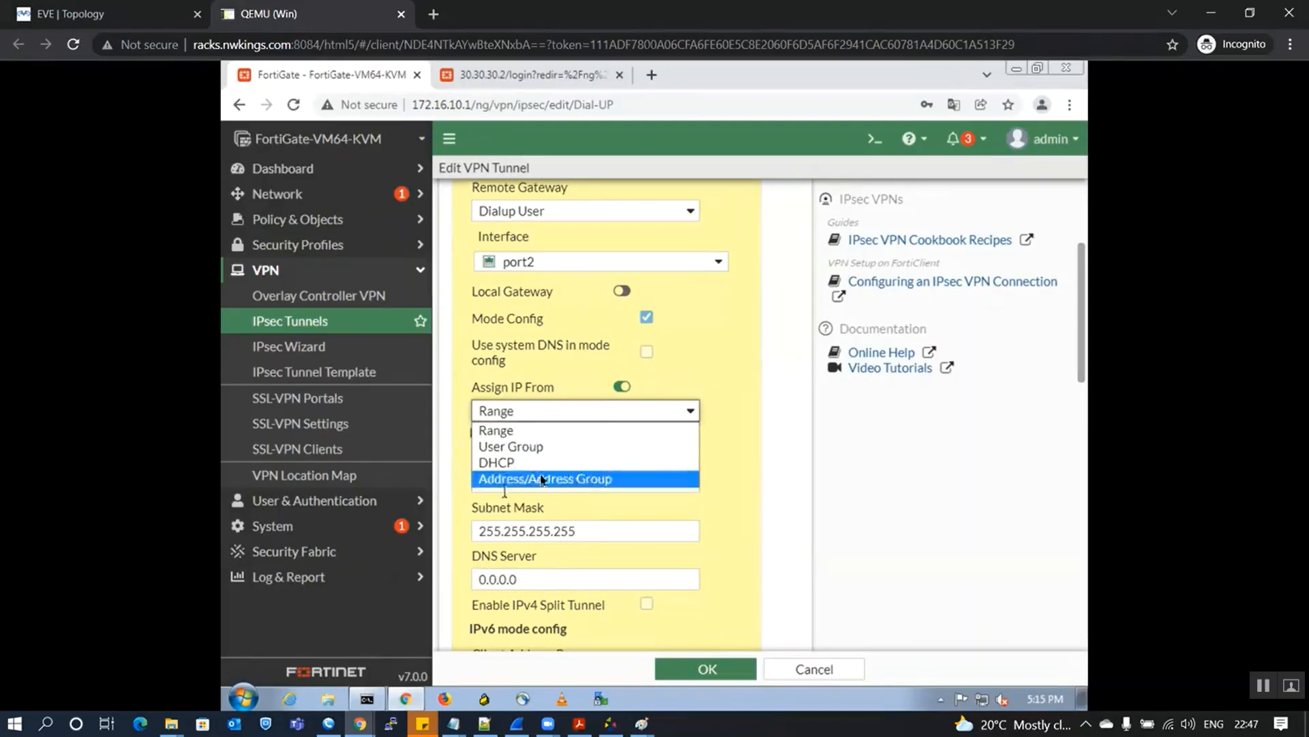
pyautogui.click(508, 430)
pyautogui.click(595, 486)
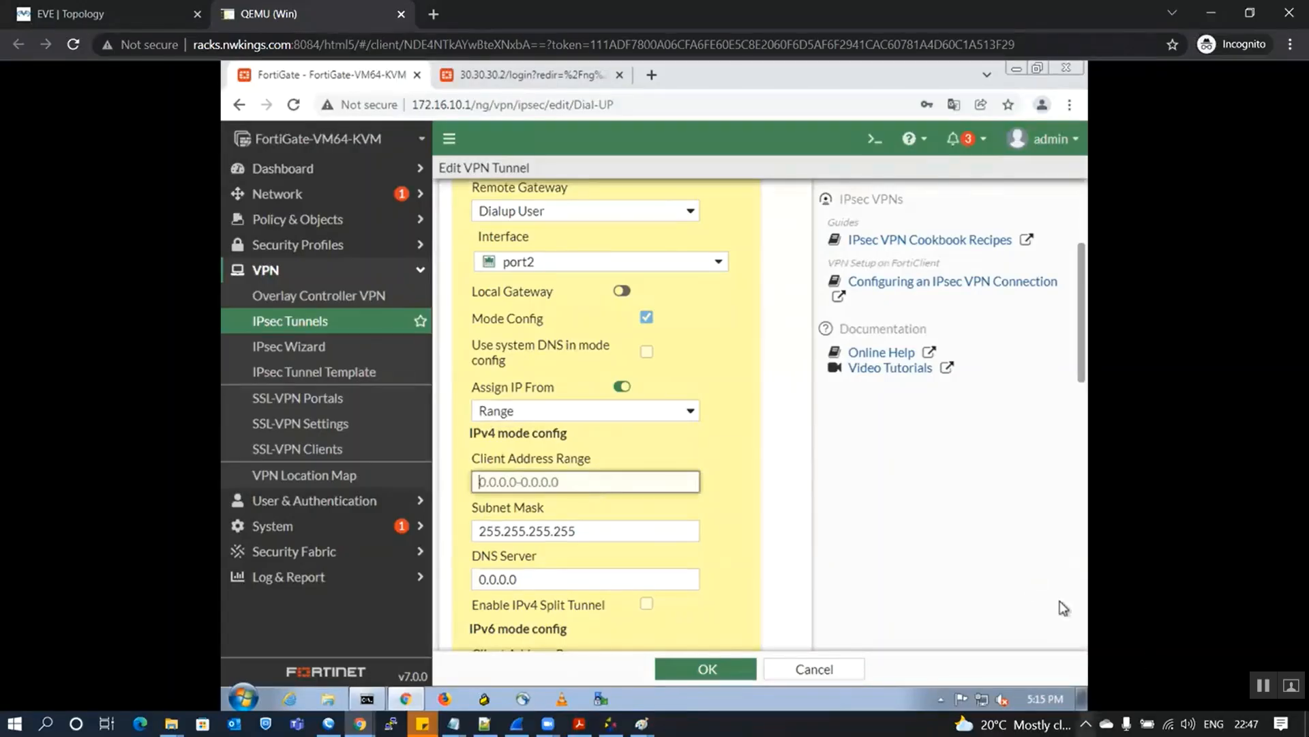
# - Switch to FortiClient, check the IP address assigned to the remote access VPN connection, and minimize the window
pyautogui.click(1086, 724)
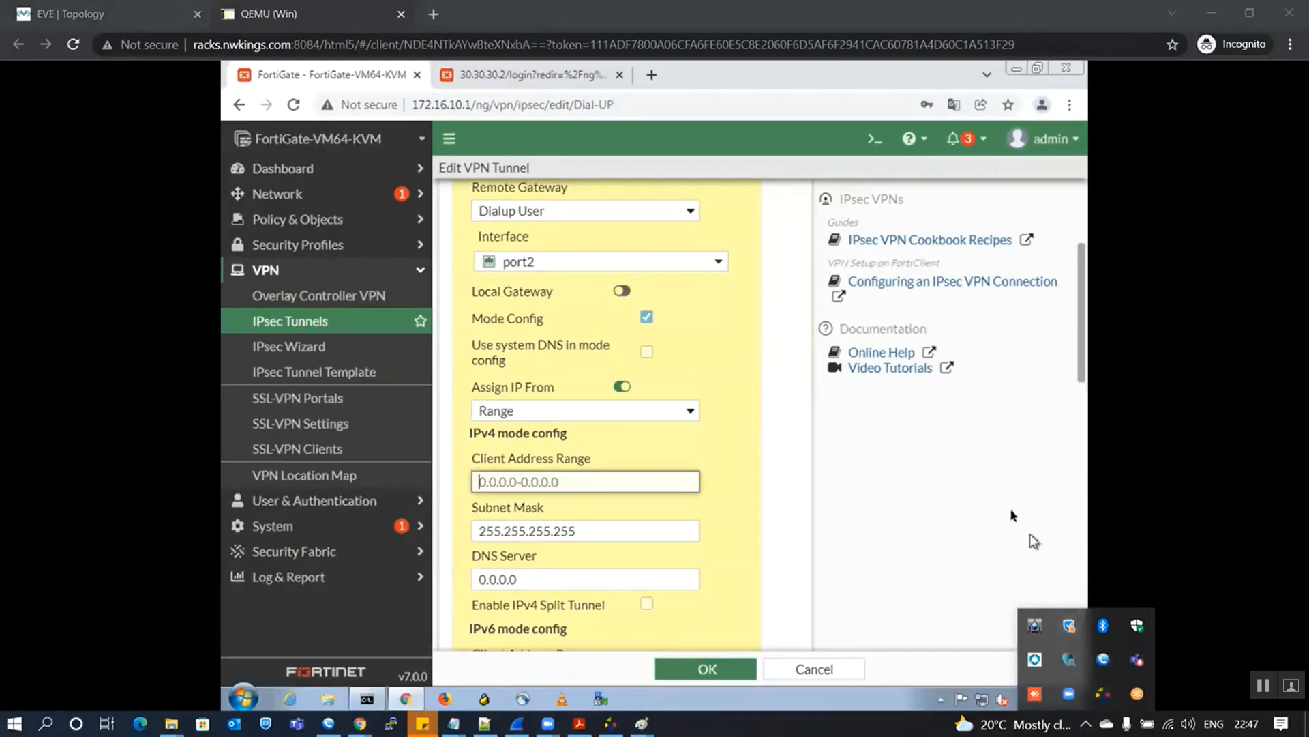
pyautogui.rightClick(1083, 631)
pyautogui.click(1138, 636)
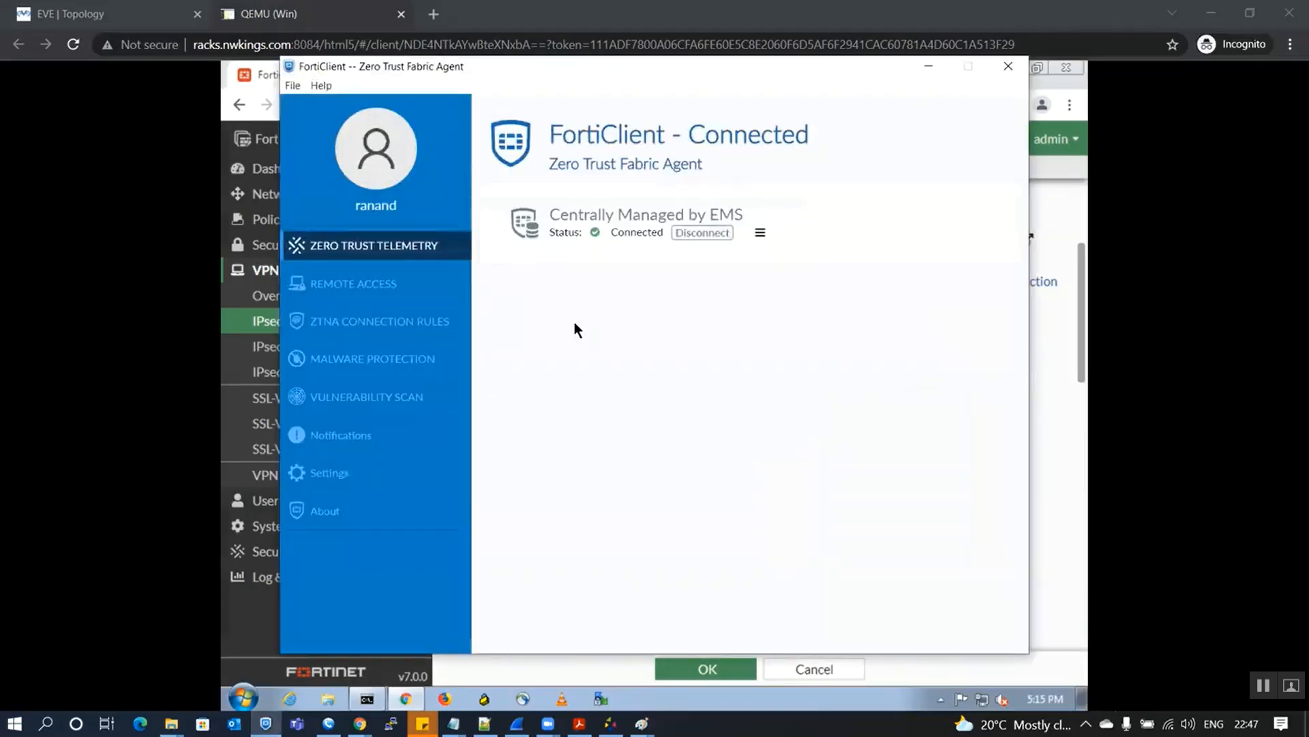
pyautogui.click(359, 283)
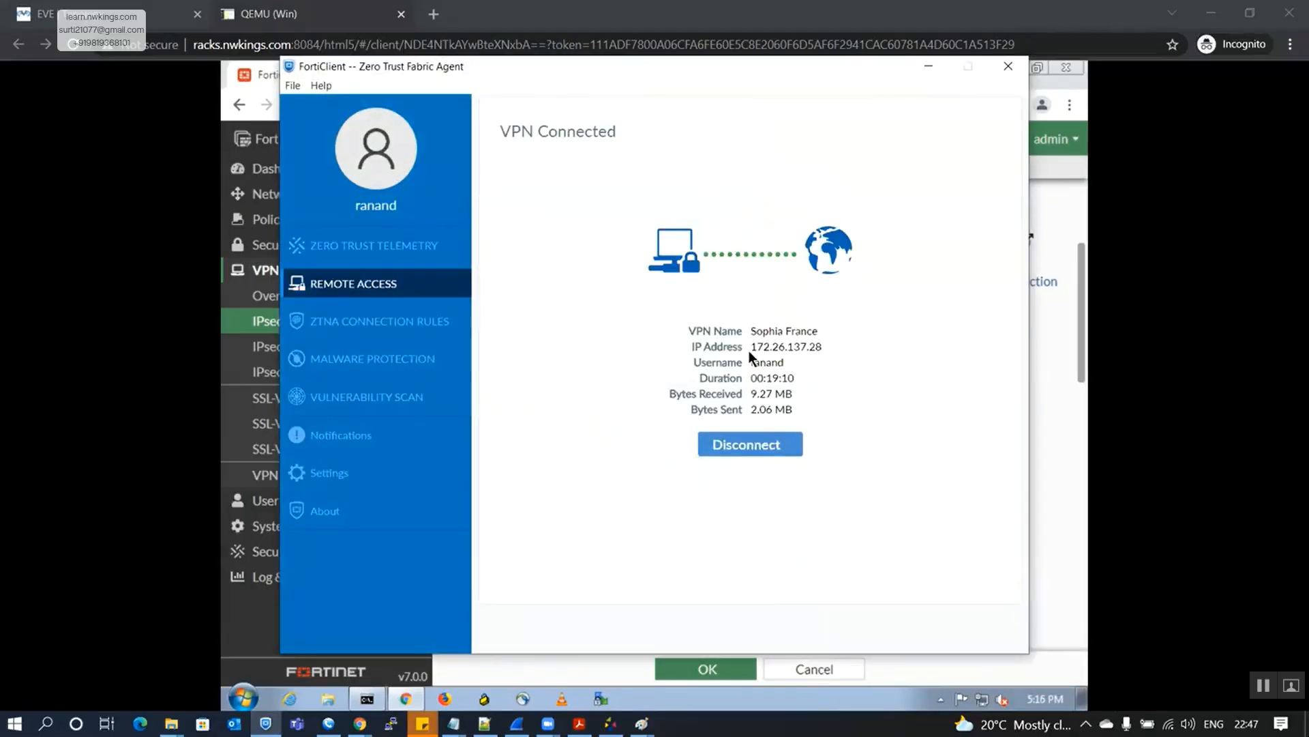
pyautogui.moveTo(751, 346); pyautogui.dragTo(806, 349)
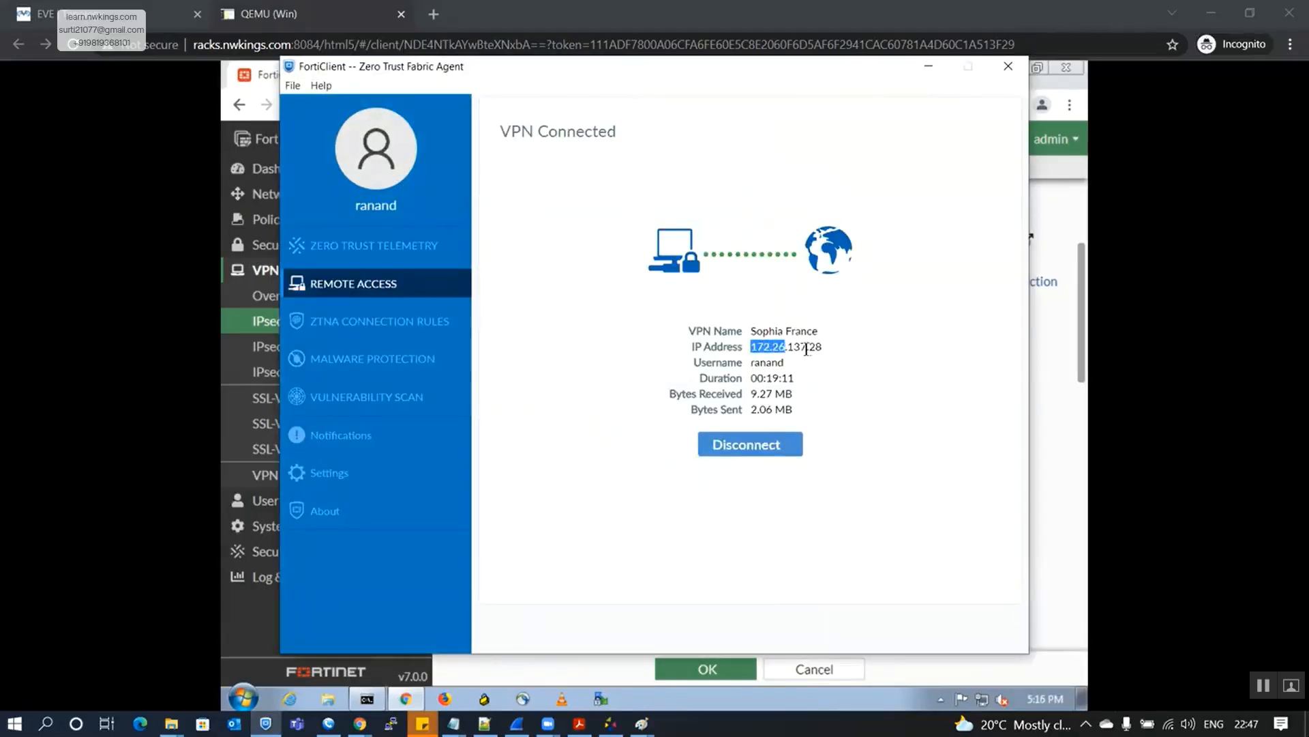
pyautogui.click(908, 334)
pyautogui.moveTo(751, 346); pyautogui.dragTo(873, 344)
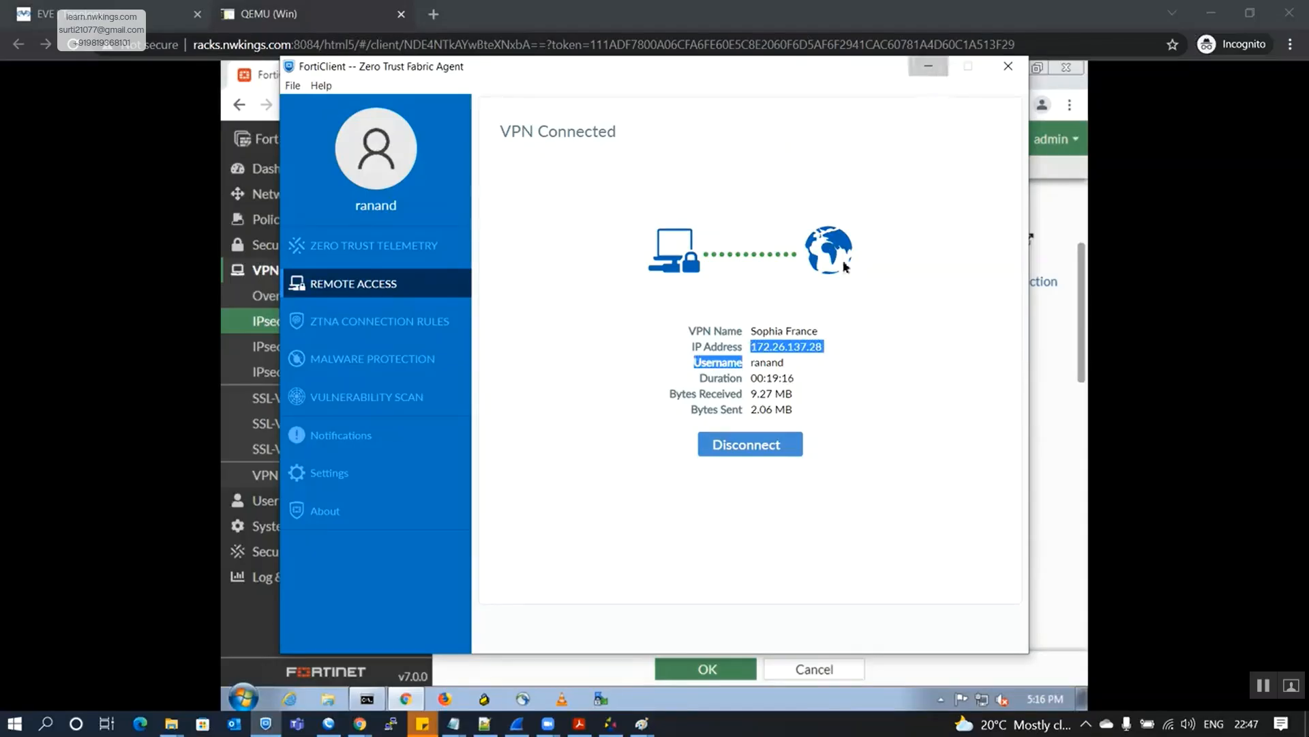
pyautogui.click(931, 72)
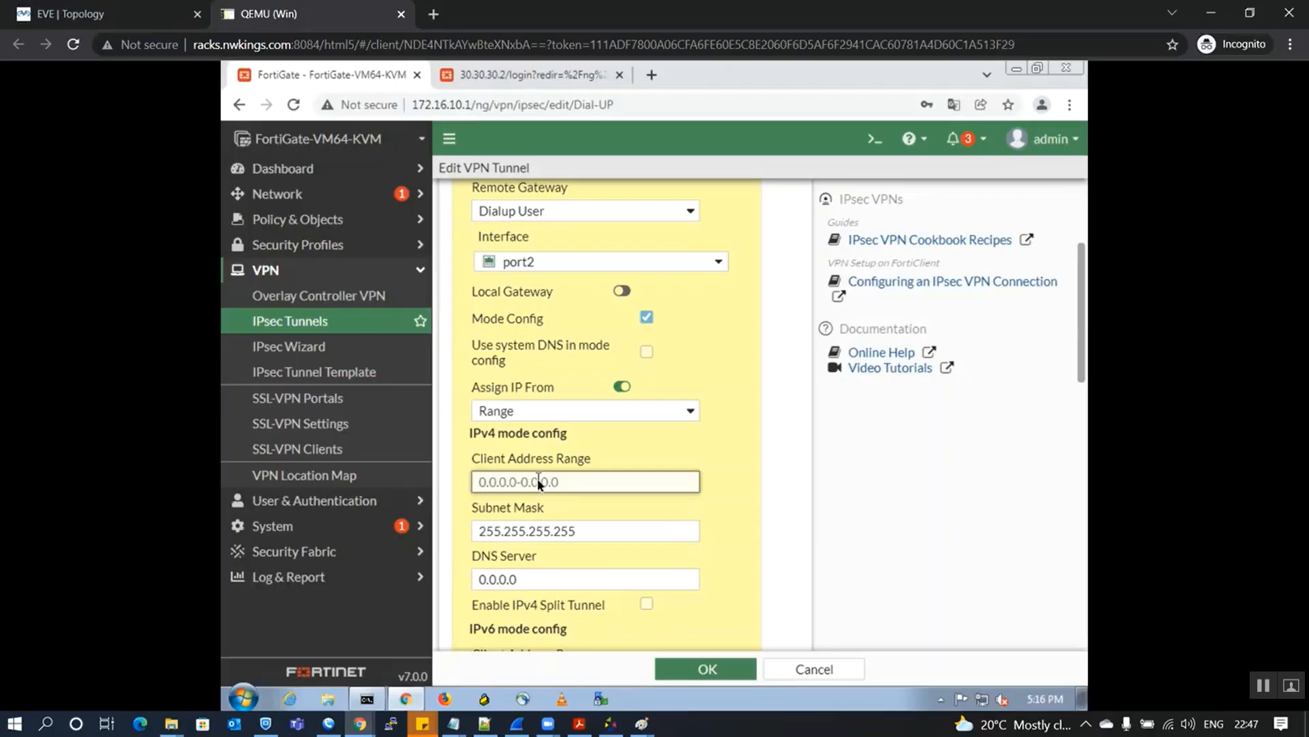
# - Enable IPv4 split tunnelling for the Dial-UP tunnel and bring its accessible networks setting into view
pyautogui.click(651, 608)
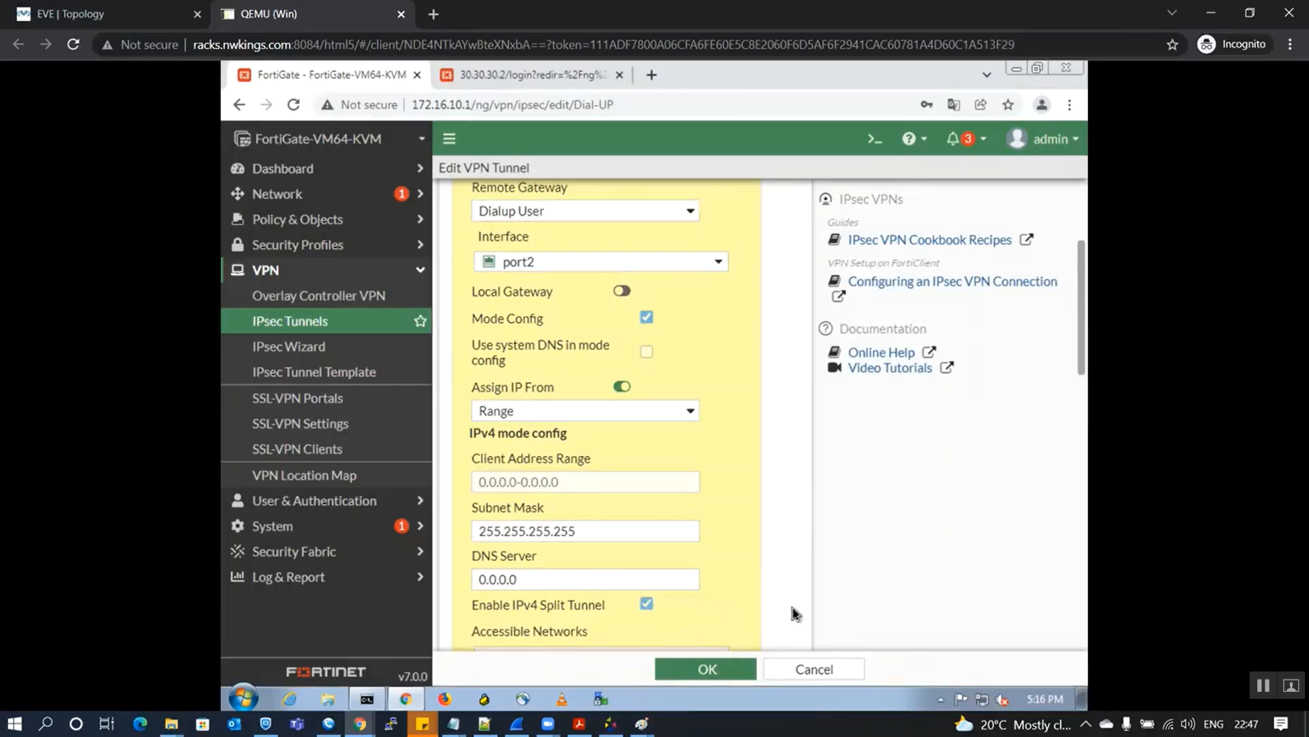
pyautogui.scroll(-3, 791, 603)
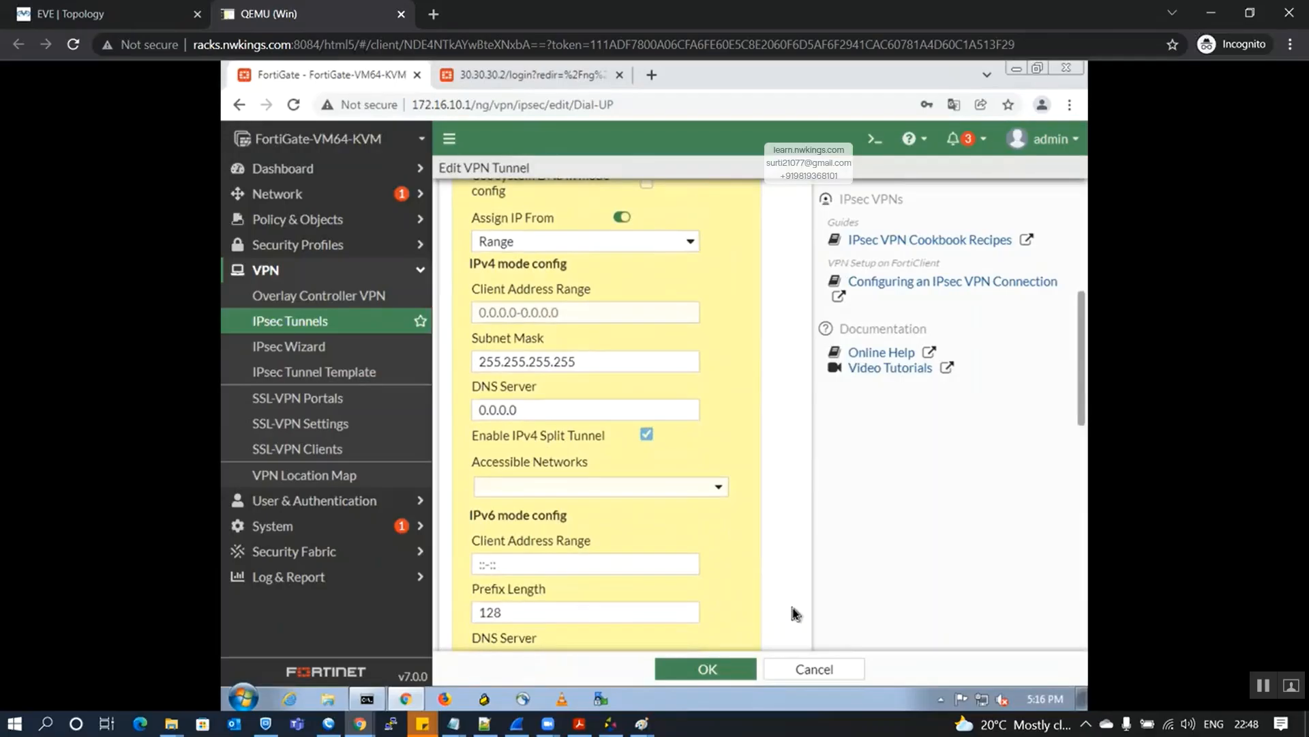
# - Switch to the blank Paint canvas and draw an FGT box linked by a line to a client computer below it
pyautogui.click(641, 723)
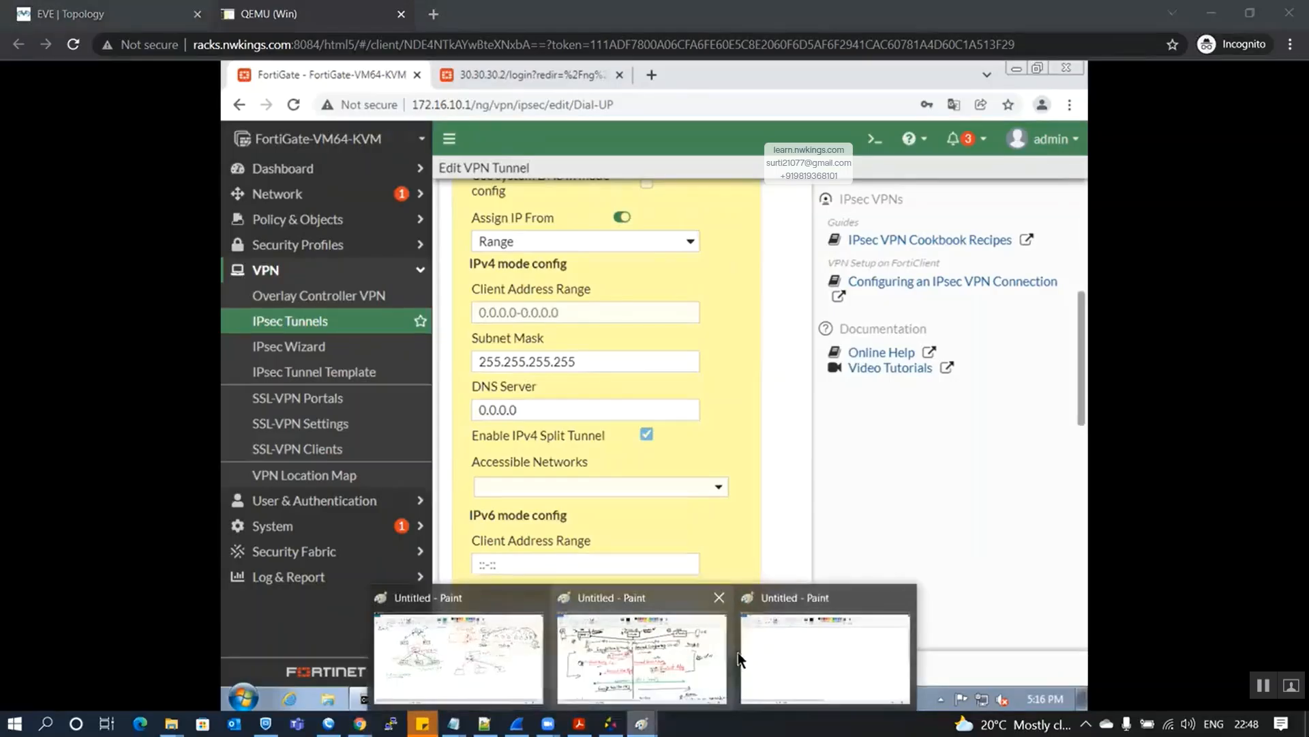
pyautogui.click(693, 661)
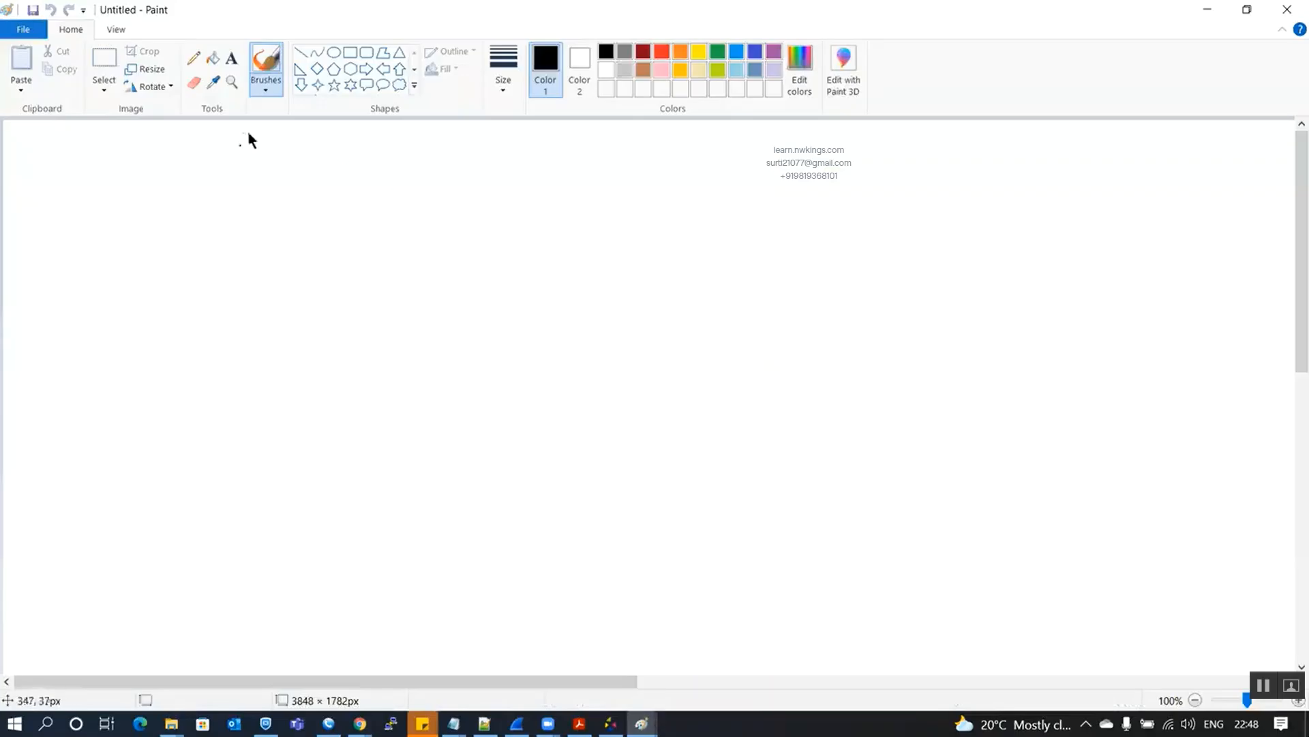
pyautogui.moveTo(550, 158)
pyautogui.mouseDown()
pyautogui.moveTo(593, 149)
pyautogui.moveTo(648, 232)
pyautogui.moveTo(524, 162)
pyautogui.moveTo(558, 153)
pyautogui.moveTo(544, 207)
pyautogui.mouseUp()
pyautogui.moveTo(540, 193)
pyautogui.mouseDown()
pyautogui.moveTo(595, 198)
pyautogui.moveTo(601, 174)
pyautogui.mouseUp()
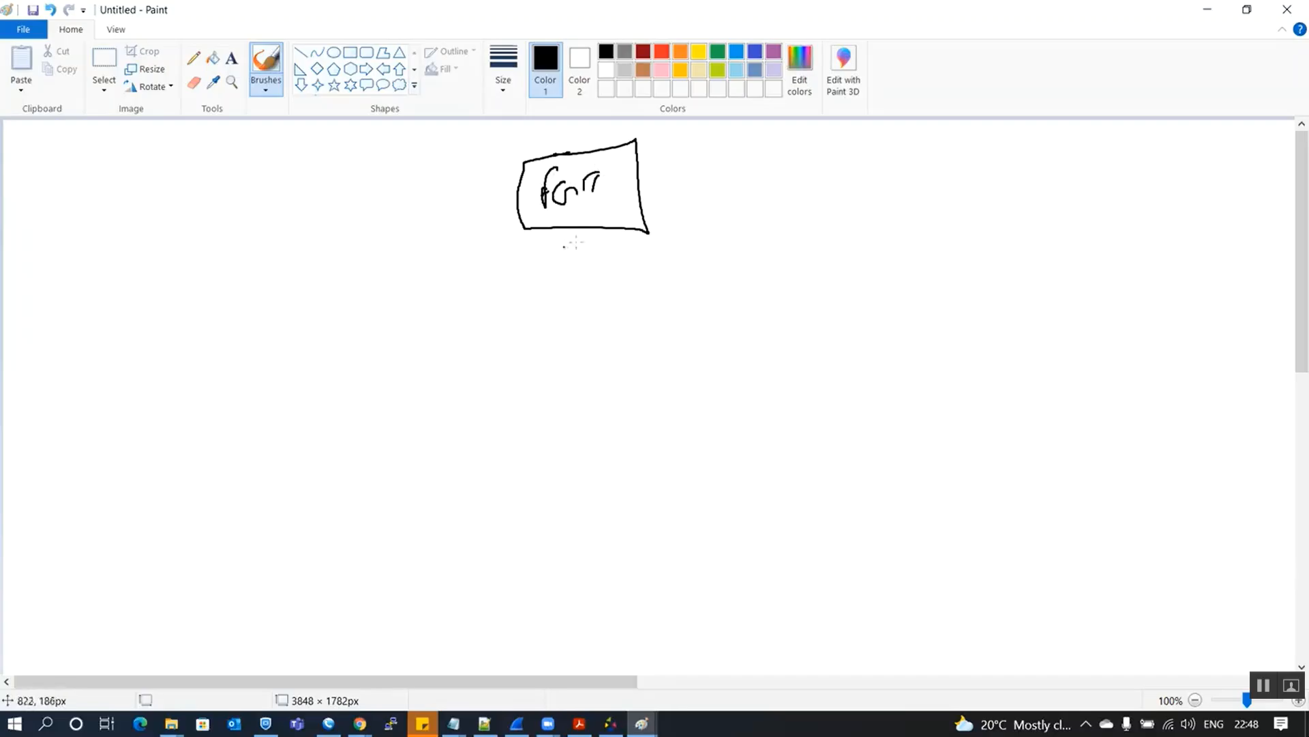
pyautogui.moveTo(579, 231)
pyautogui.mouseDown()
pyautogui.moveTo(469, 351)
pyautogui.moveTo(464, 396)
pyautogui.moveTo(417, 434)
pyautogui.moveTo(442, 429)
pyautogui.mouseUp()
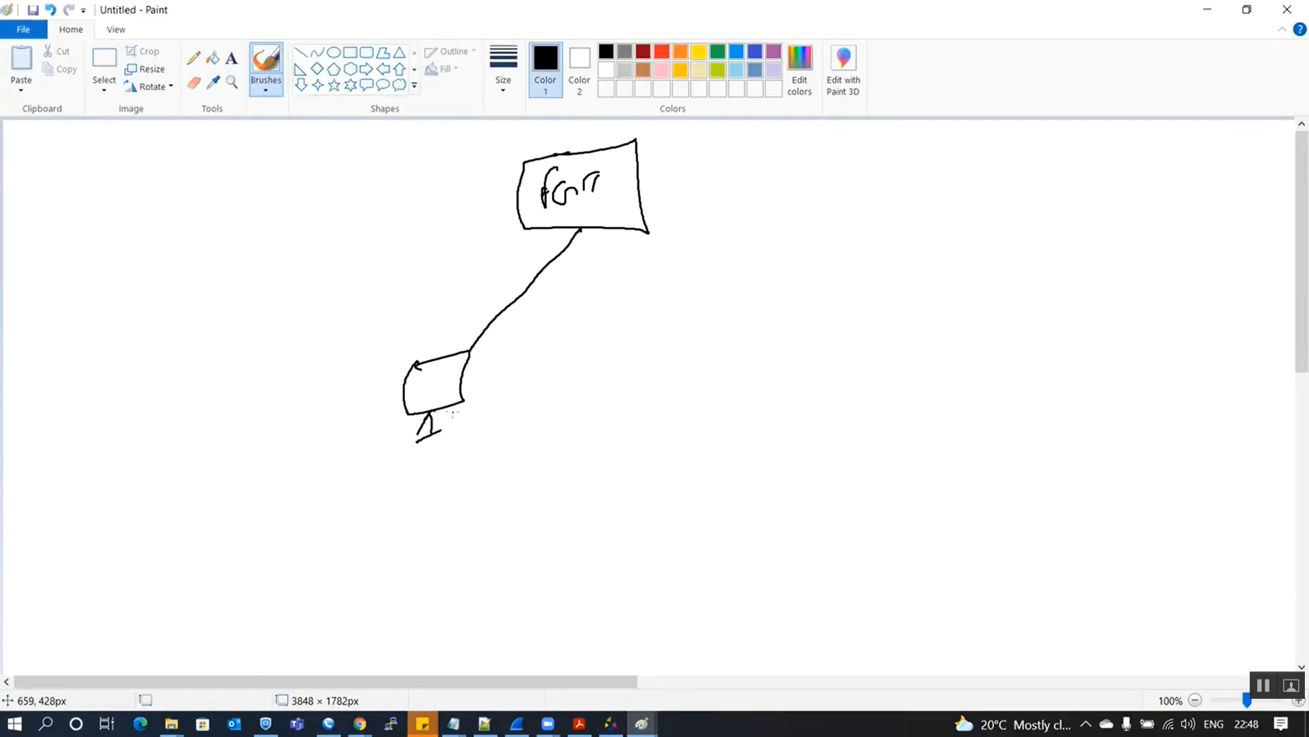
# - Draw arrows from the client and the FGT box, and write the policy "VPN → Port1 → Accept" beside the FGT box
pyautogui.moveTo(446, 350); pyautogui.dragTo(470, 308)
pyautogui.moveTo(621, 162); pyautogui.dragTo(656, 148)
pyautogui.moveTo(648, 141)
pyautogui.mouseDown()
pyautogui.moveTo(665, 146)
pyautogui.moveTo(656, 156)
pyautogui.mouseUp()
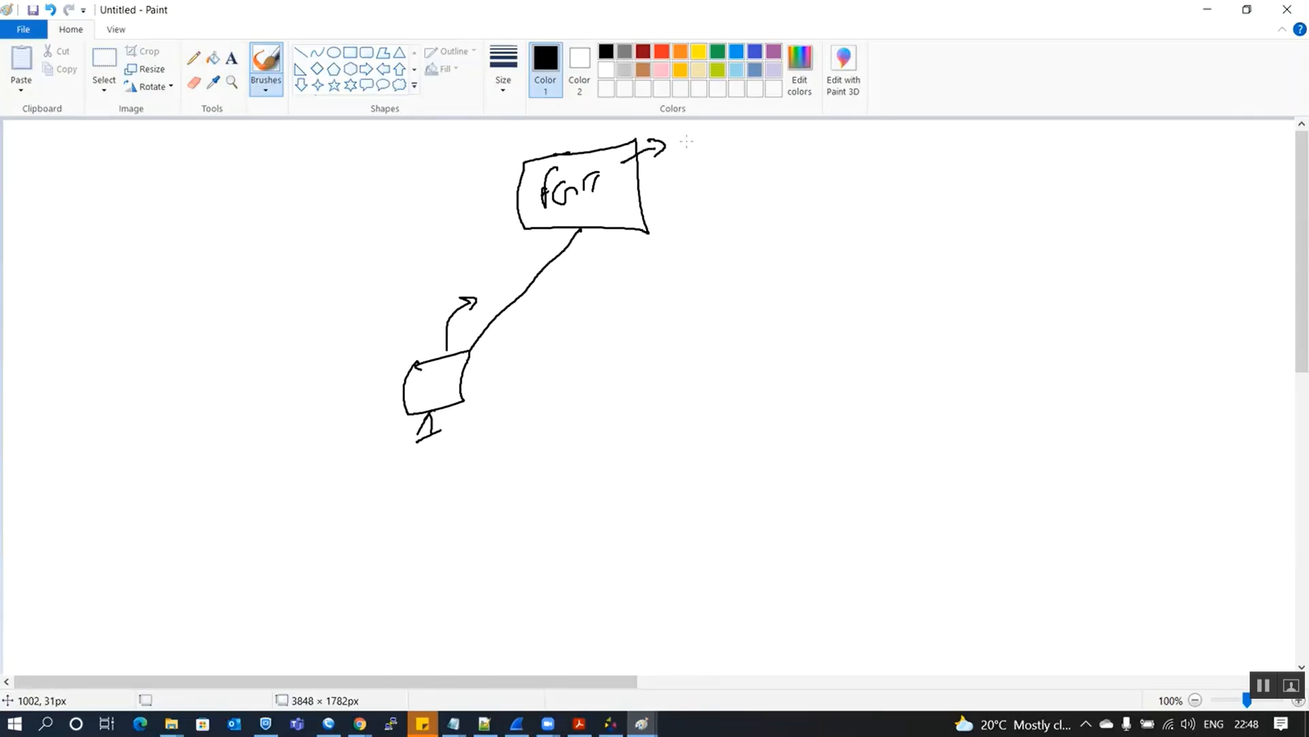
pyautogui.moveTo(687, 137); pyautogui.dragTo(702, 144)
pyautogui.moveTo(711, 154)
pyautogui.mouseDown()
pyautogui.moveTo(716, 136)
pyautogui.moveTo(758, 141)
pyautogui.mouseUp()
pyautogui.click(733, 149)
pyautogui.moveTo(749, 136)
pyautogui.mouseDown()
pyautogui.moveTo(749, 147)
pyautogui.moveTo(778, 139)
pyautogui.mouseUp()
pyautogui.moveTo(785, 142); pyautogui.dragTo(805, 139)
pyautogui.moveTo(810, 133)
pyautogui.mouseDown()
pyautogui.moveTo(812, 147)
pyautogui.moveTo(868, 141)
pyautogui.mouseUp()
pyautogui.moveTo(877, 147); pyautogui.dragTo(890, 148)
pyautogui.moveTo(902, 135); pyautogui.dragTo(901, 146)
pyautogui.moveTo(911, 136); pyautogui.dragTo(923, 162)
pyautogui.moveTo(925, 136); pyautogui.dragTo(939, 146)
pyautogui.moveTo(933, 137); pyautogui.dragTo(945, 136)
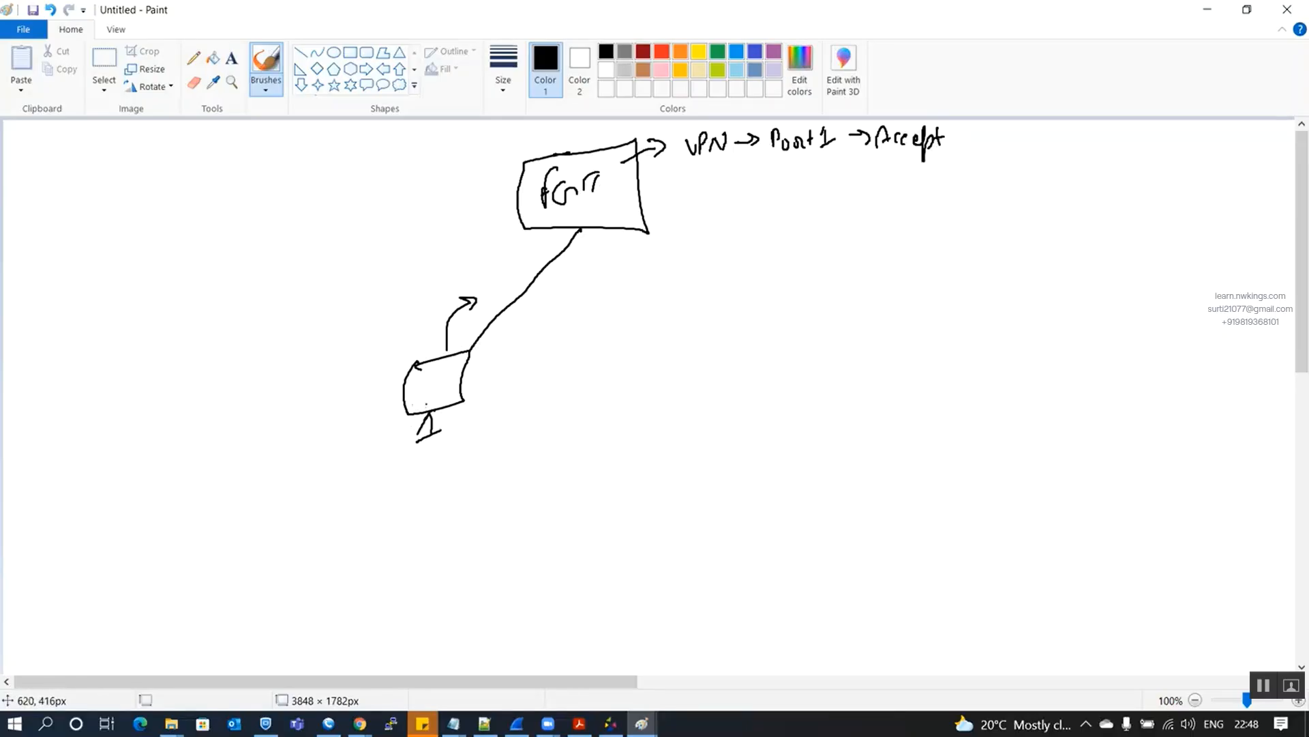
# - Write google.com with an arrow along the tunnel at the client, and add a second policy, "VPN → WAN → Accept", beside the FGT box
pyautogui.moveTo(435, 397)
pyautogui.mouseDown()
pyautogui.moveTo(424, 390)
pyautogui.moveTo(445, 389)
pyautogui.moveTo(427, 403)
pyautogui.moveTo(557, 372)
pyautogui.mouseUp()
pyautogui.moveTo(478, 379)
pyautogui.mouseDown()
pyautogui.moveTo(534, 301)
pyautogui.moveTo(528, 313)
pyautogui.mouseUp()
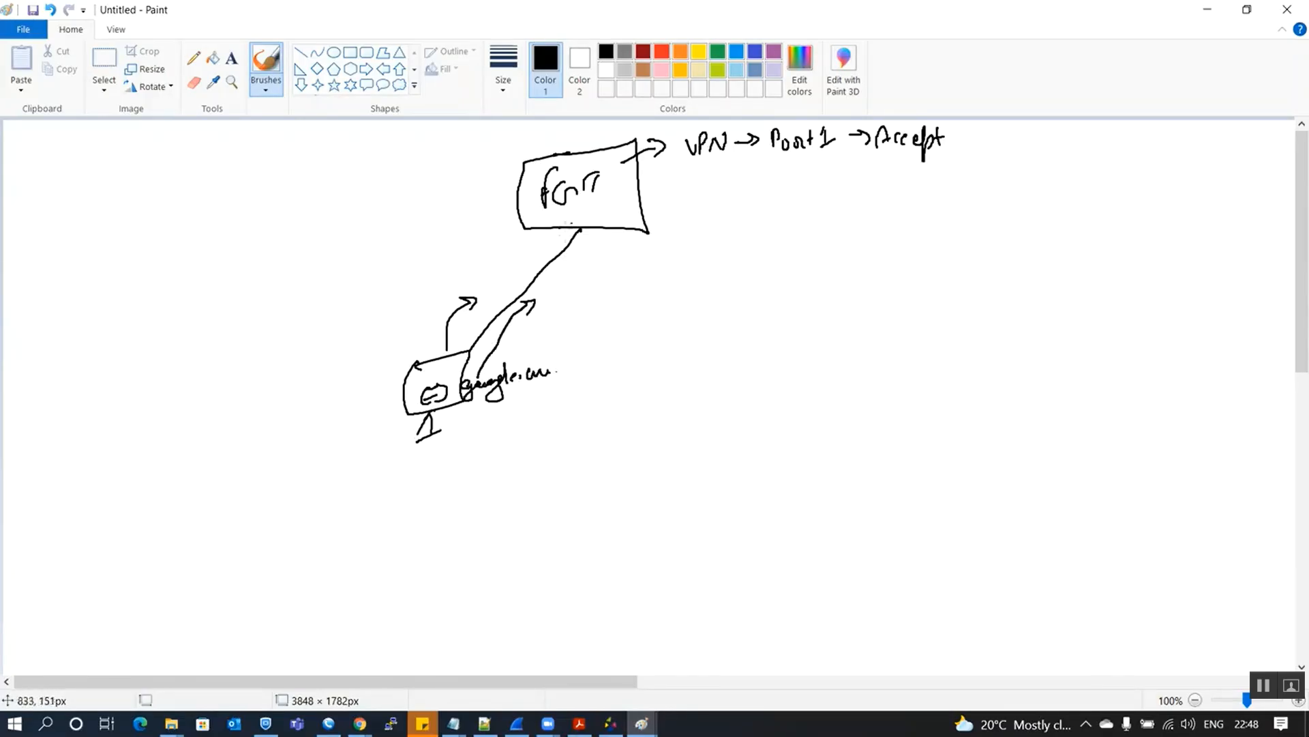
pyautogui.moveTo(580, 223); pyautogui.dragTo(580, 228)
pyautogui.moveTo(625, 193)
pyautogui.mouseDown()
pyautogui.moveTo(707, 167)
pyautogui.moveTo(758, 179)
pyautogui.mouseUp()
pyautogui.moveTo(758, 165)
pyautogui.mouseDown()
pyautogui.moveTo(911, 178)
pyautogui.moveTo(939, 161)
pyautogui.moveTo(952, 179)
pyautogui.mouseUp()
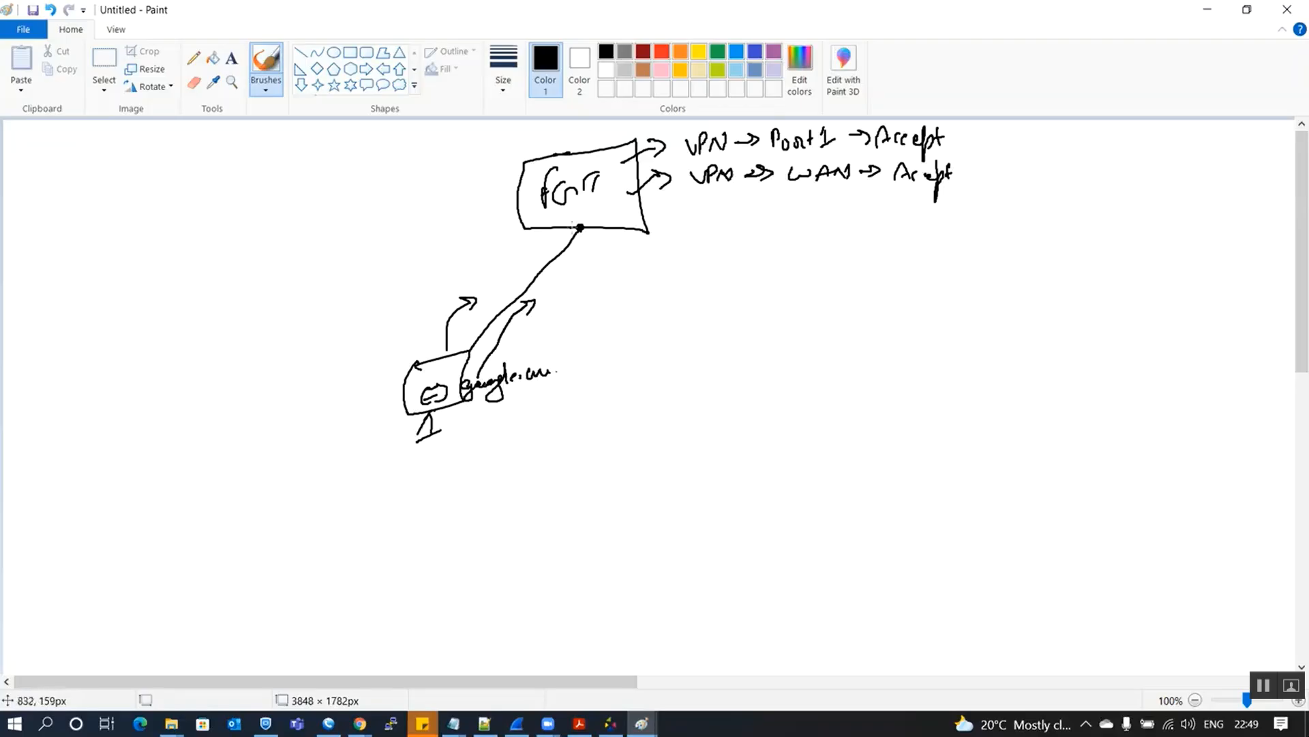
# - Mark the WAN policy with an arrow and bracket, and add a circled Youtube.com with traffic arrows through the FGT
pyautogui.moveTo(675, 167); pyautogui.dragTo(695, 184)
pyautogui.moveTo(626, 221); pyautogui.dragTo(697, 215)
pyautogui.moveTo(672, 204); pyautogui.dragTo(691, 229)
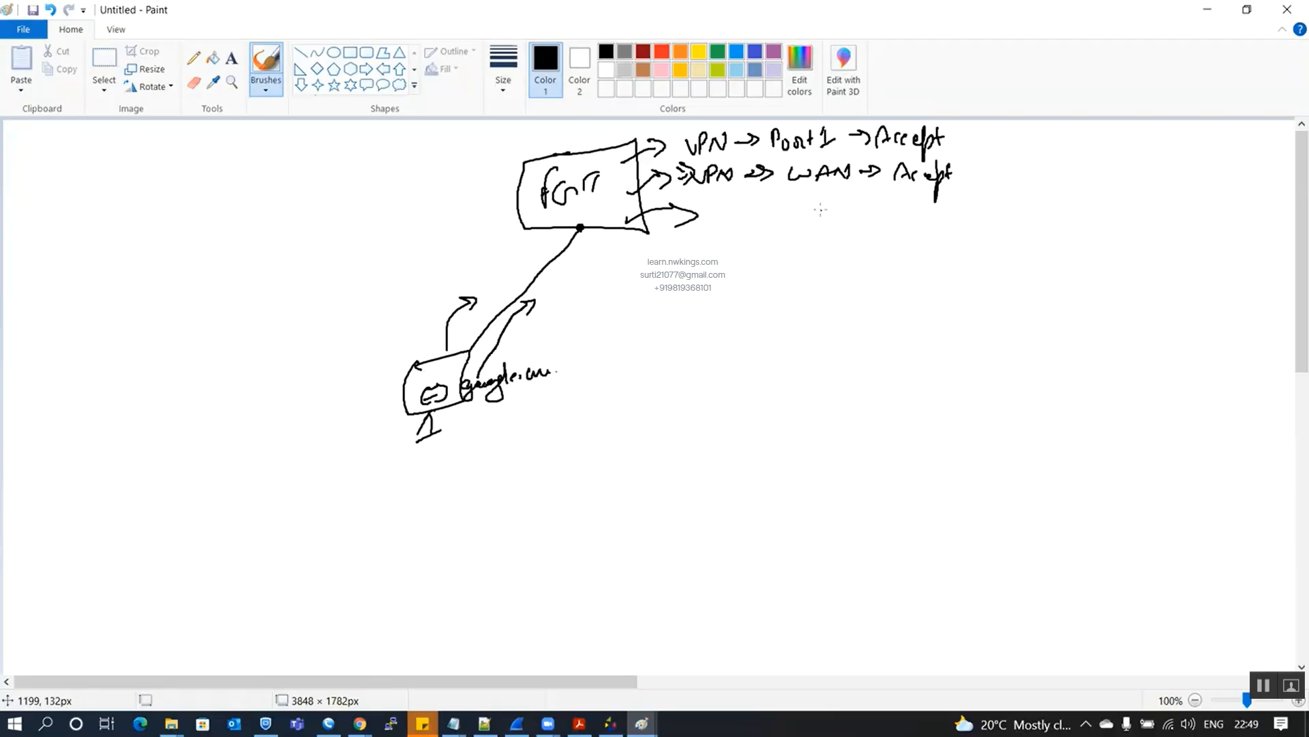
pyautogui.moveTo(973, 161); pyautogui.dragTo(976, 194)
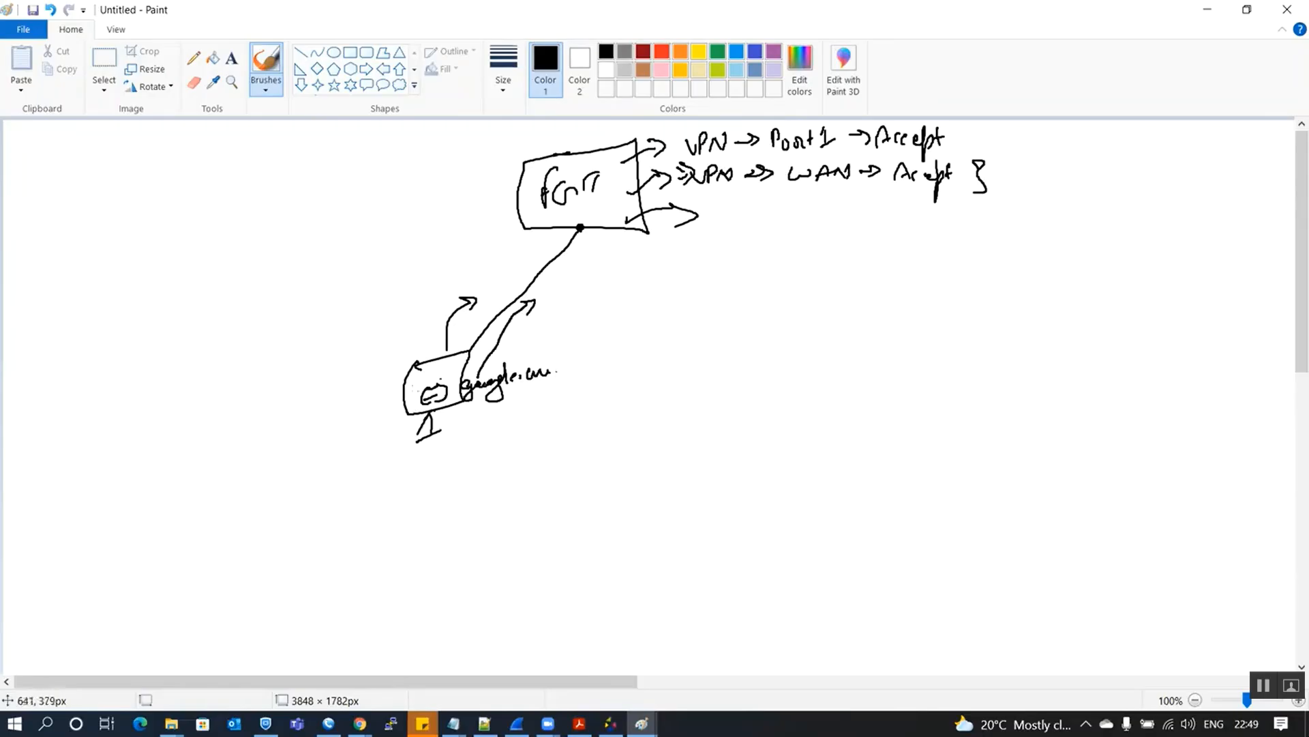
pyautogui.moveTo(505, 409)
pyautogui.mouseDown()
pyautogui.moveTo(527, 426)
pyautogui.moveTo(651, 408)
pyautogui.moveTo(580, 441)
pyautogui.moveTo(590, 438)
pyautogui.mouseUp()
pyautogui.moveTo(552, 281)
pyautogui.mouseDown()
pyautogui.moveTo(579, 250)
pyautogui.moveTo(570, 273)
pyautogui.mouseUp()
pyautogui.moveTo(619, 203)
pyautogui.mouseDown()
pyautogui.moveTo(659, 197)
pyautogui.moveTo(653, 208)
pyautogui.mouseUp()
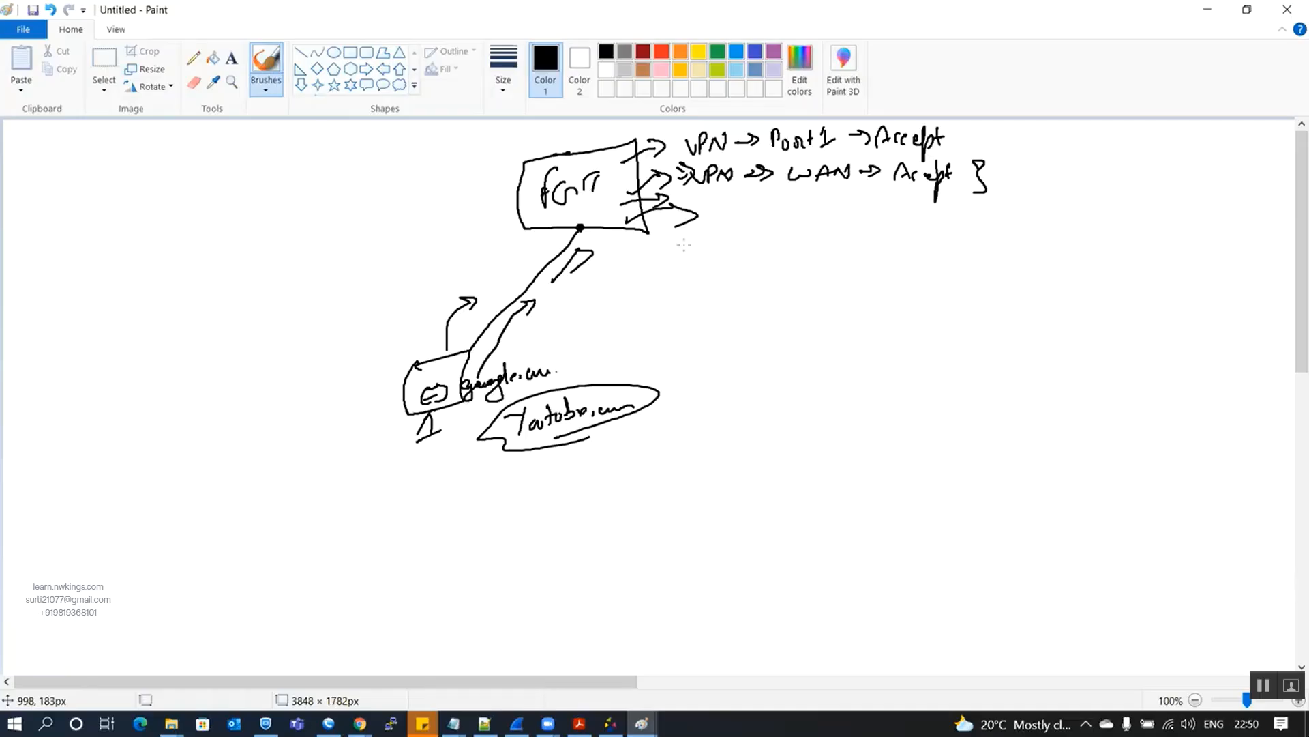
# - Write the underlined heading "Split-Tunnel" in the empty area beside the client link
pyautogui.moveTo(238, 266)
pyautogui.mouseDown()
pyautogui.moveTo(219, 294)
pyautogui.moveTo(278, 280)
pyautogui.mouseUp()
pyautogui.click(275, 258)
pyautogui.moveTo(270, 269); pyautogui.dragTo(333, 231)
pyautogui.moveTo(322, 233)
pyautogui.mouseDown()
pyautogui.moveTo(321, 258)
pyautogui.moveTo(367, 225)
pyautogui.moveTo(367, 245)
pyautogui.mouseUp()
pyautogui.moveTo(323, 269); pyautogui.dragTo(373, 249)
pyautogui.moveTo(212, 323); pyautogui.dragTo(291, 287)
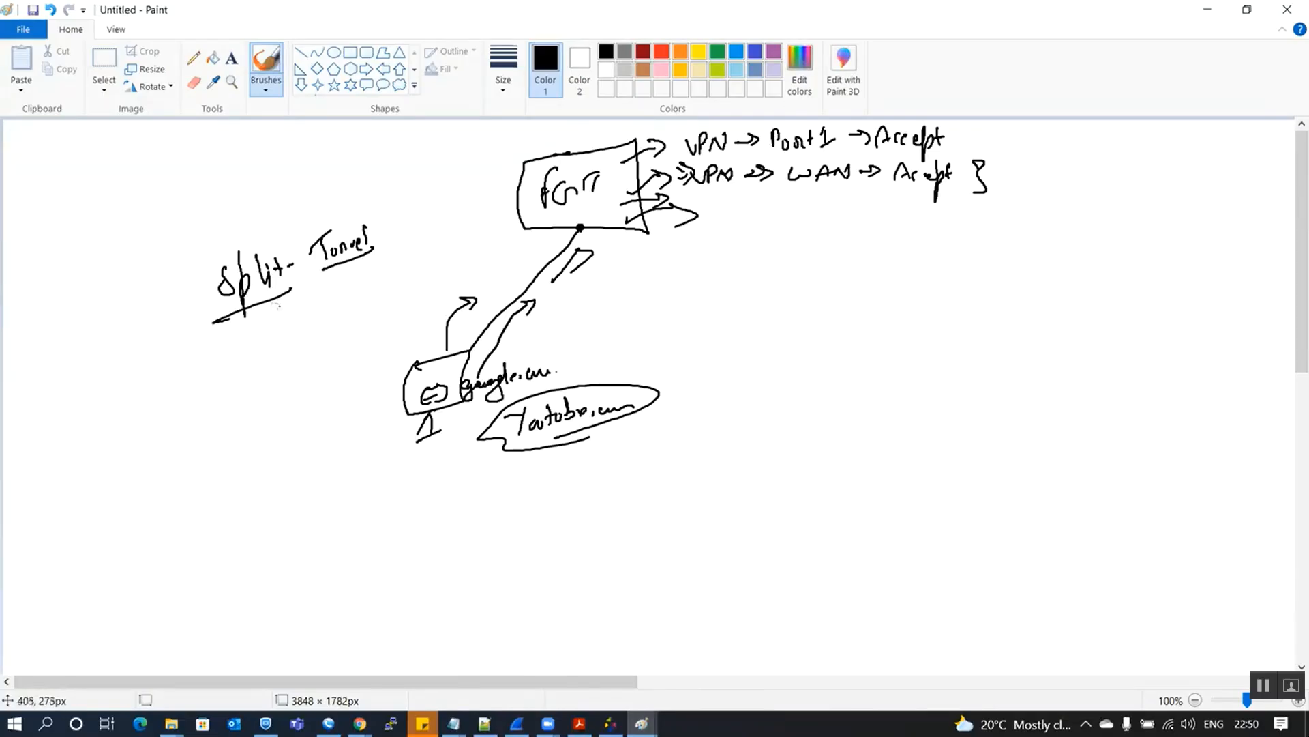
# - Add an arrow under the Split-Tunnel heading with the underlined subnet 192.168.1.0/24
pyautogui.moveTo(273, 299)
pyautogui.mouseDown()
pyautogui.moveTo(354, 252)
pyautogui.moveTo(290, 317)
pyautogui.moveTo(311, 311)
pyautogui.mouseUp()
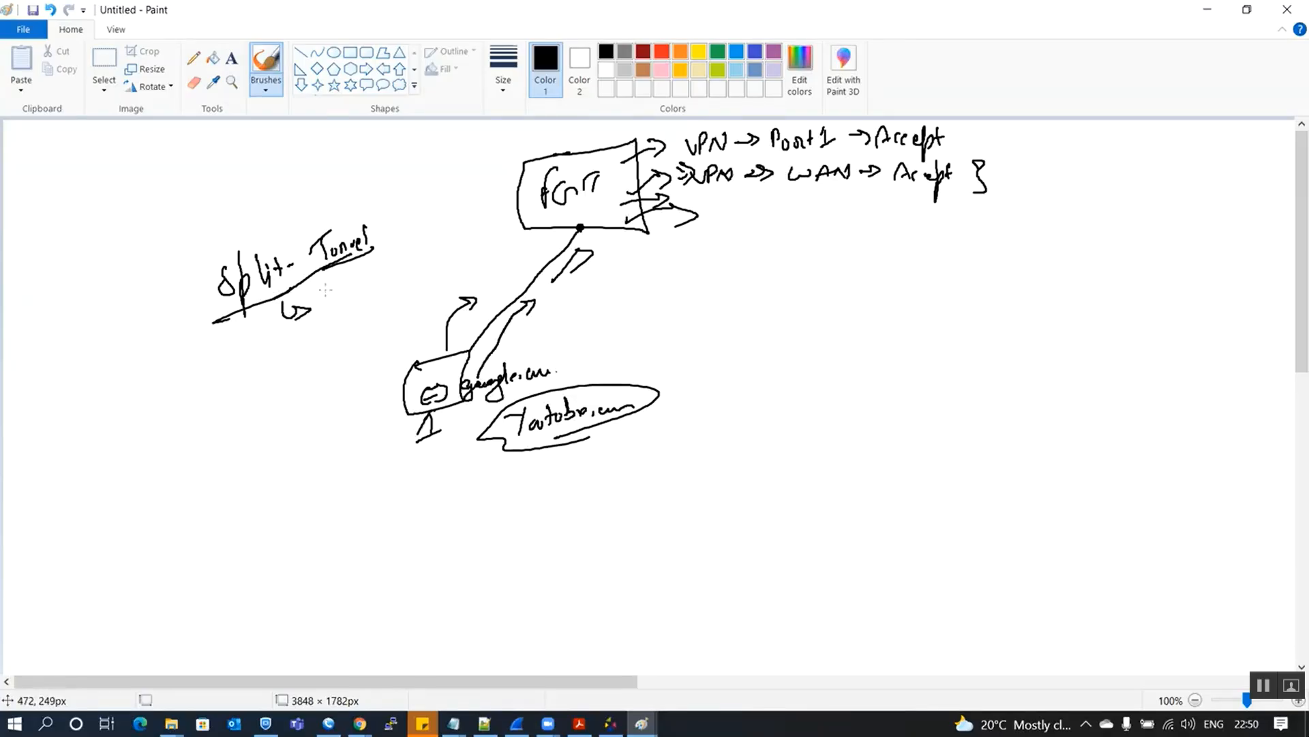
pyautogui.moveTo(326, 285)
pyautogui.mouseDown()
pyautogui.moveTo(325, 304)
pyautogui.moveTo(356, 286)
pyautogui.mouseUp()
pyautogui.moveTo(368, 266)
pyautogui.mouseDown()
pyautogui.moveTo(372, 279)
pyautogui.moveTo(389, 264)
pyautogui.moveTo(406, 273)
pyautogui.mouseUp()
pyautogui.moveTo(412, 242)
pyautogui.mouseDown()
pyautogui.moveTo(422, 260)
pyautogui.moveTo(436, 254)
pyautogui.mouseUp()
pyautogui.moveTo(327, 326); pyautogui.dragTo(431, 265)
# - Draw another traffic arrow along the tunnel, thicken the underline of the subnet, and mark google.com with an underline and bracket
pyautogui.moveTo(462, 345)
pyautogui.mouseDown()
pyautogui.moveTo(496, 297)
pyautogui.moveTo(506, 306)
pyautogui.mouseUp()
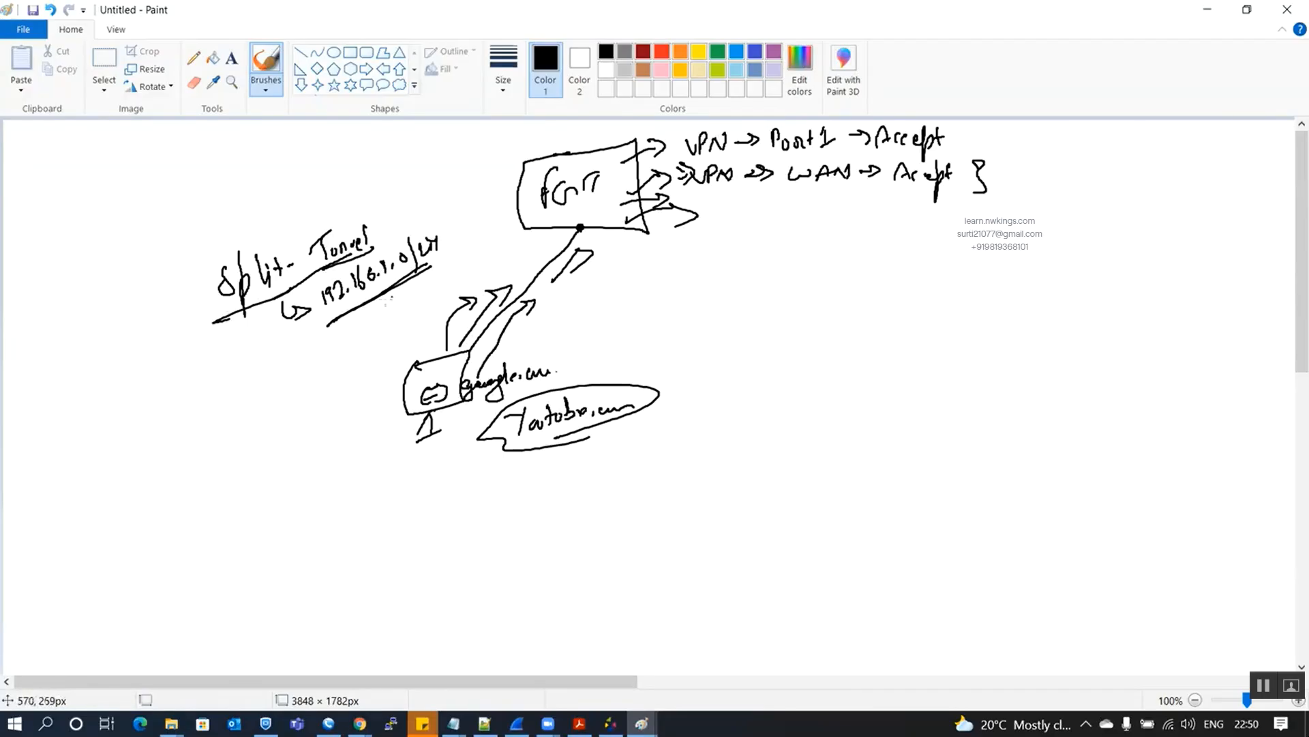
pyautogui.moveTo(376, 305); pyautogui.dragTo(402, 286)
pyautogui.moveTo(545, 381)
pyautogui.mouseDown()
pyautogui.moveTo(526, 391)
pyautogui.moveTo(552, 387)
pyautogui.mouseUp()
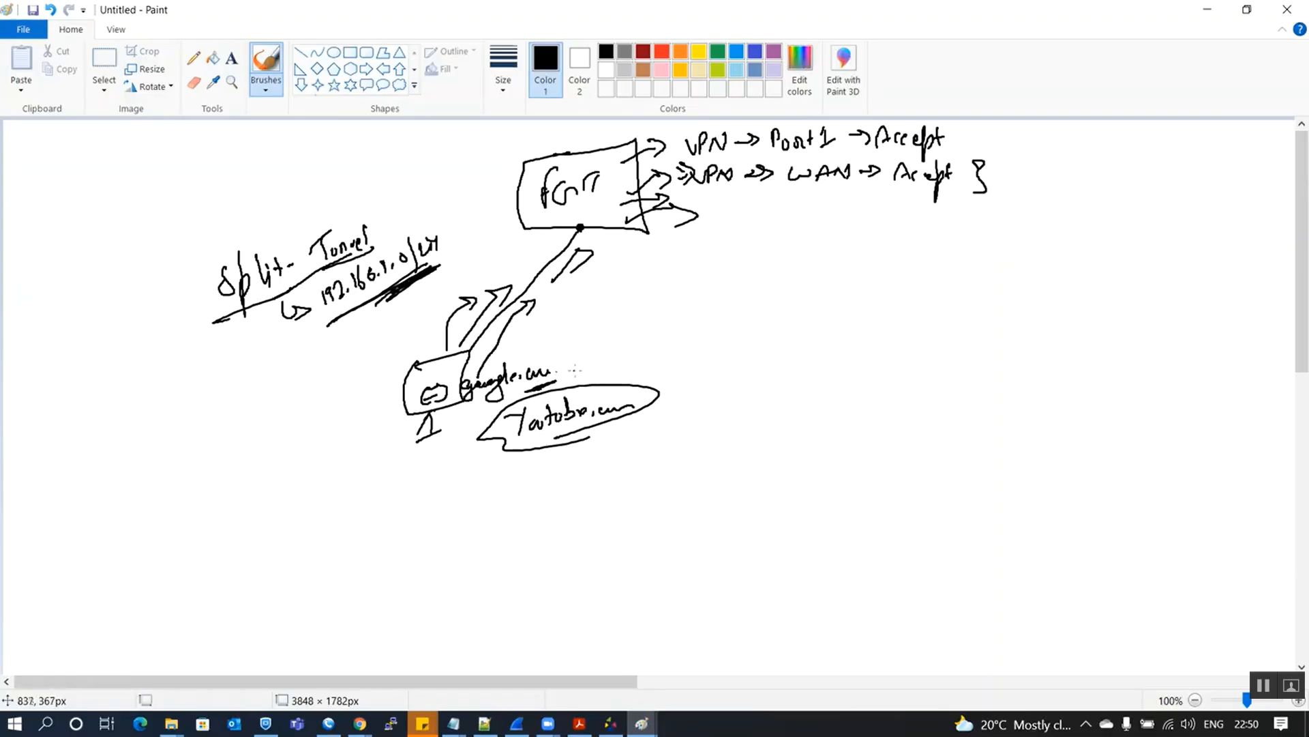
pyautogui.moveTo(571, 362); pyautogui.dragTo(567, 377)
# - Open a Command Prompt, run route print, and maximize the window
pyautogui.press('super+r')
pyautogui.write('cmd')
pyautogui.press('Return')
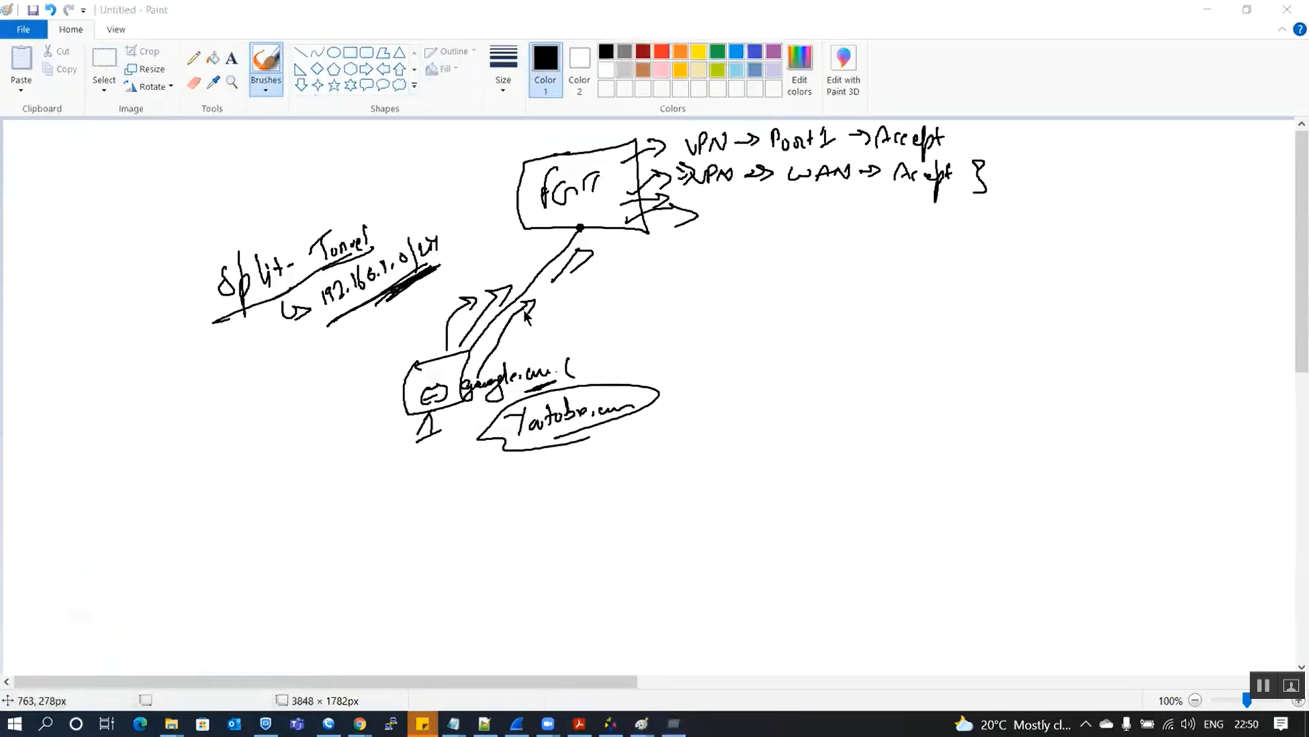
pyautogui.write('route print')
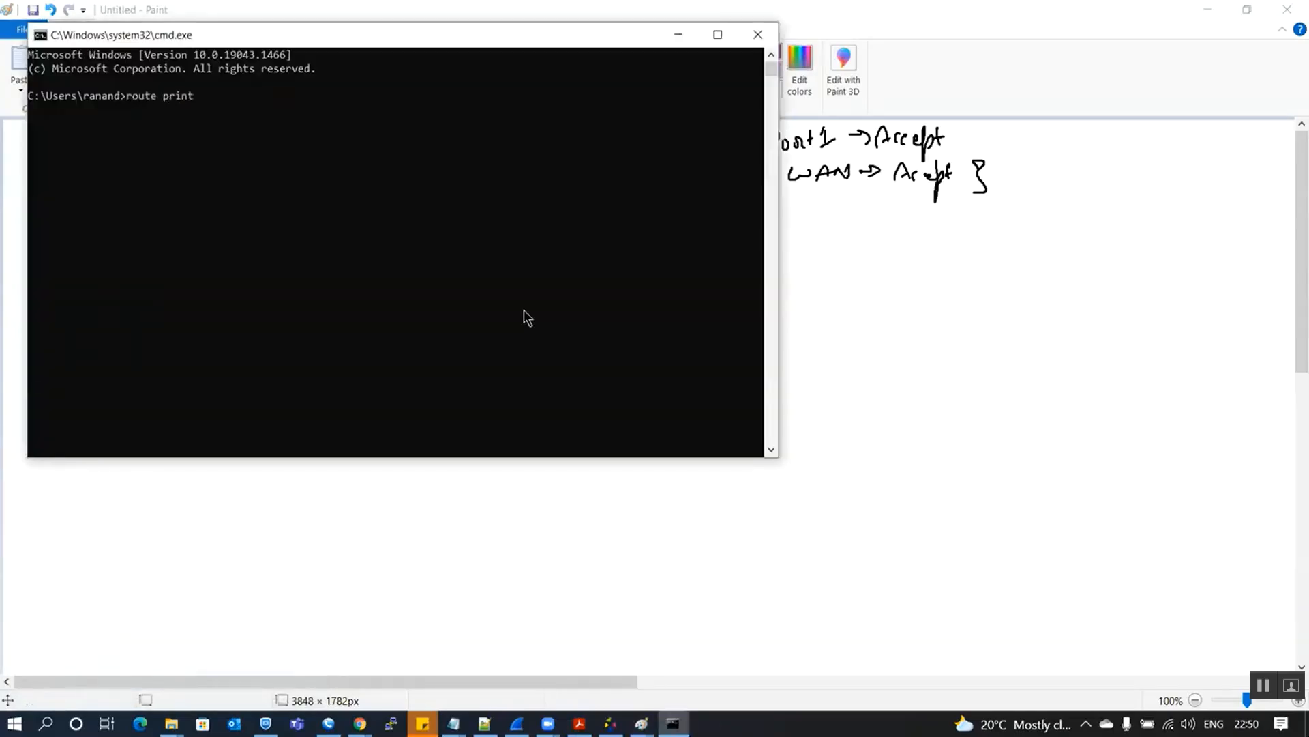
pyautogui.press('Return')
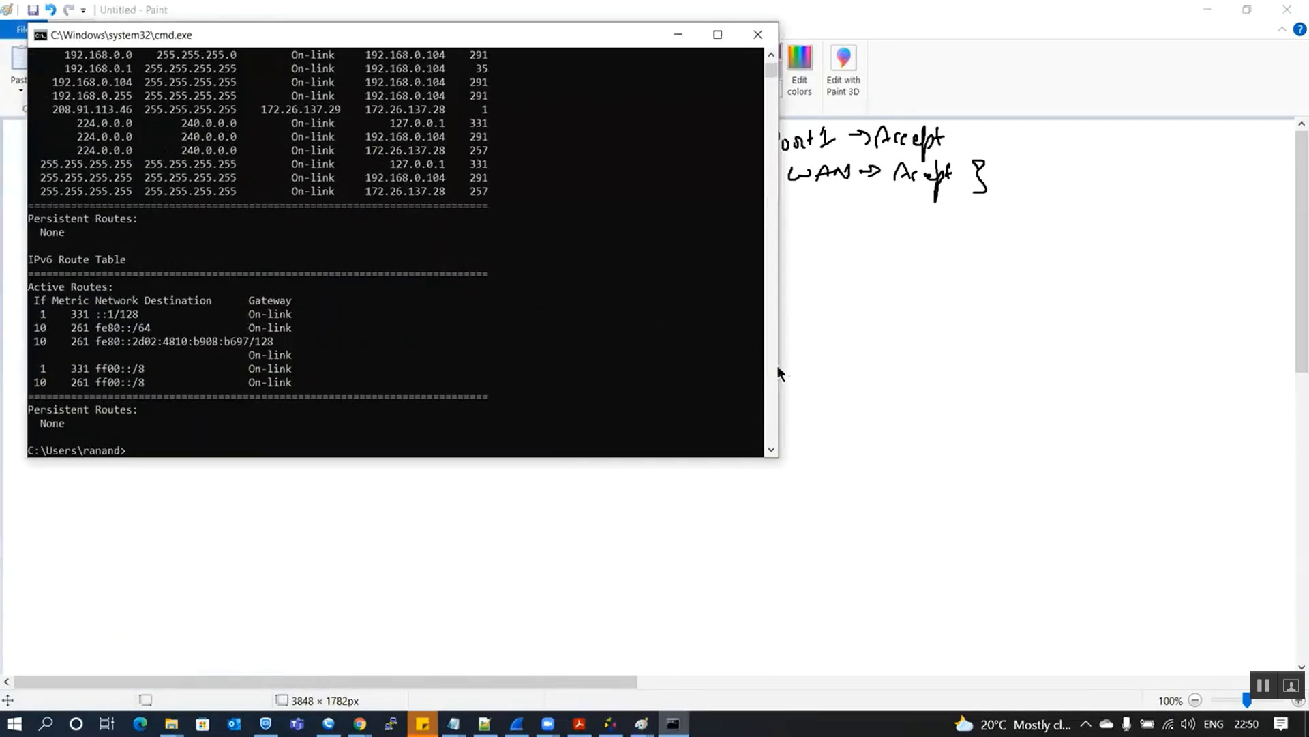
pyautogui.click(718, 34)
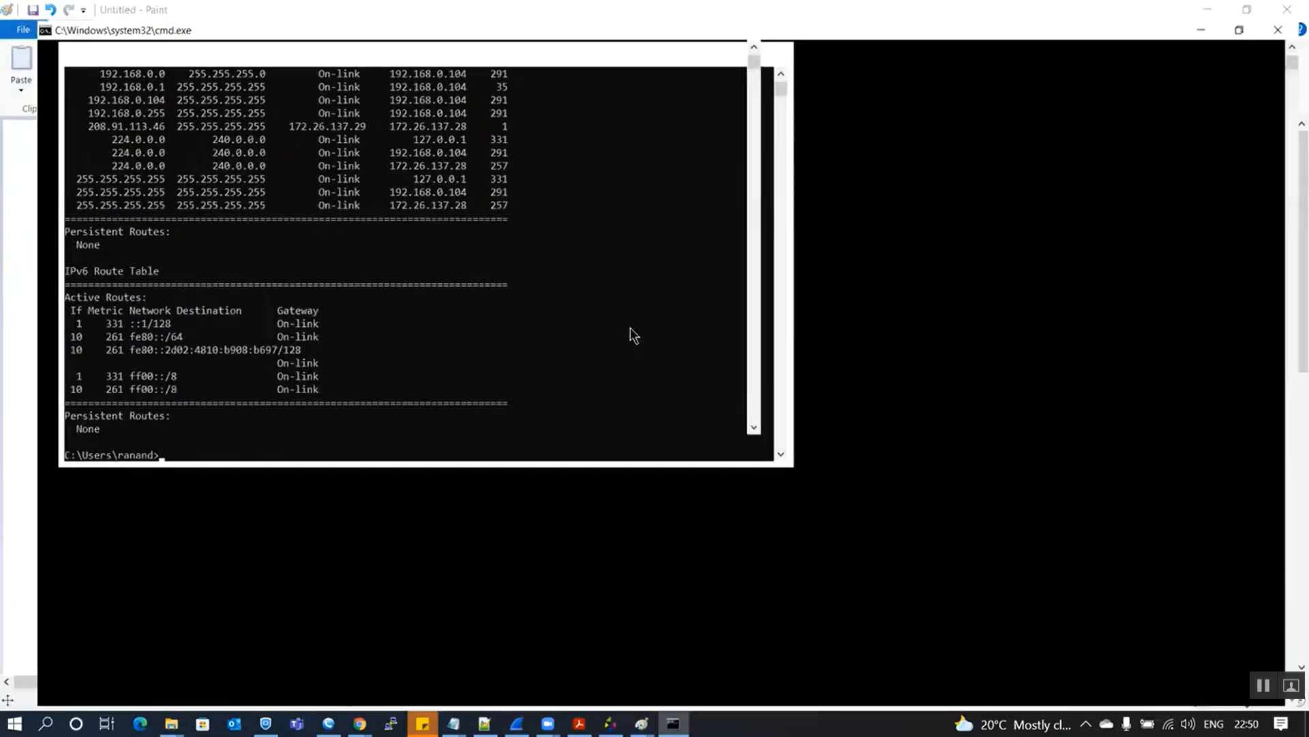
# - Bring the IPv4 route table into view and highlight its heading
pyautogui.click(322, 435)
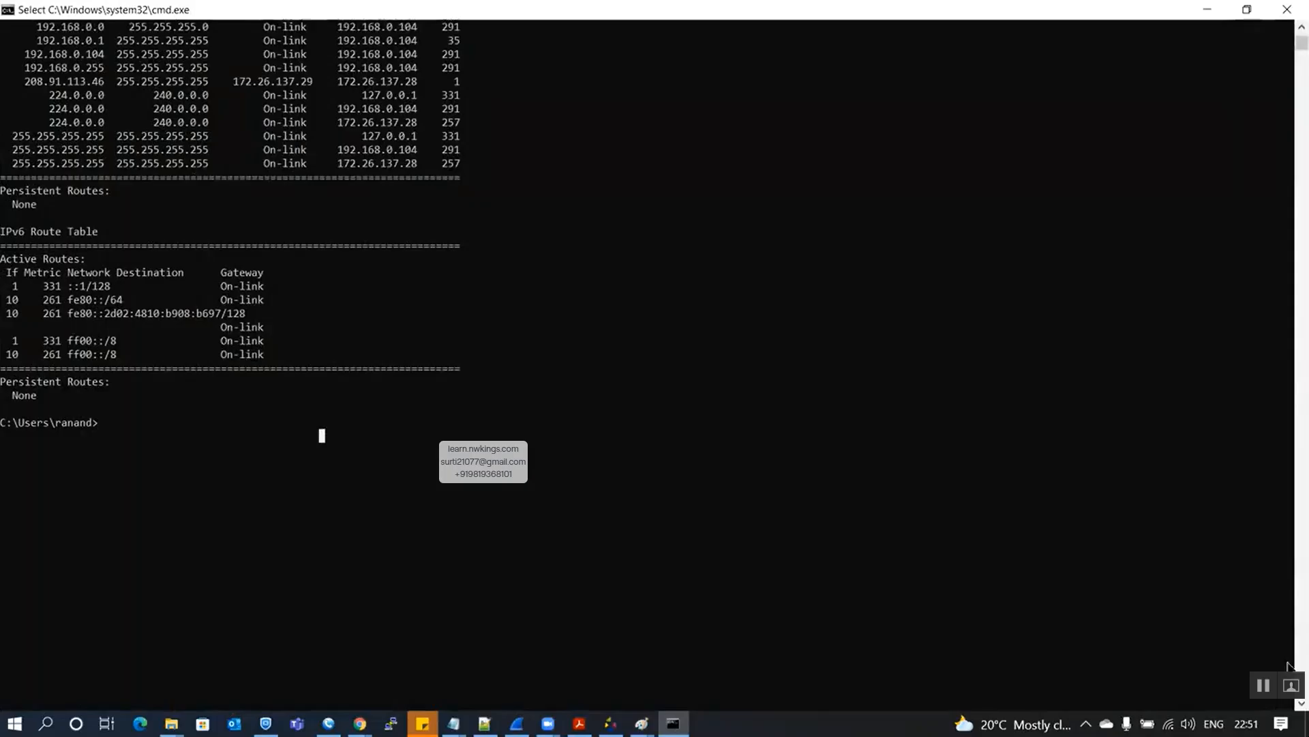
pyautogui.scroll(2, 1291, 34)
pyautogui.scroll(5, 1291, 34)
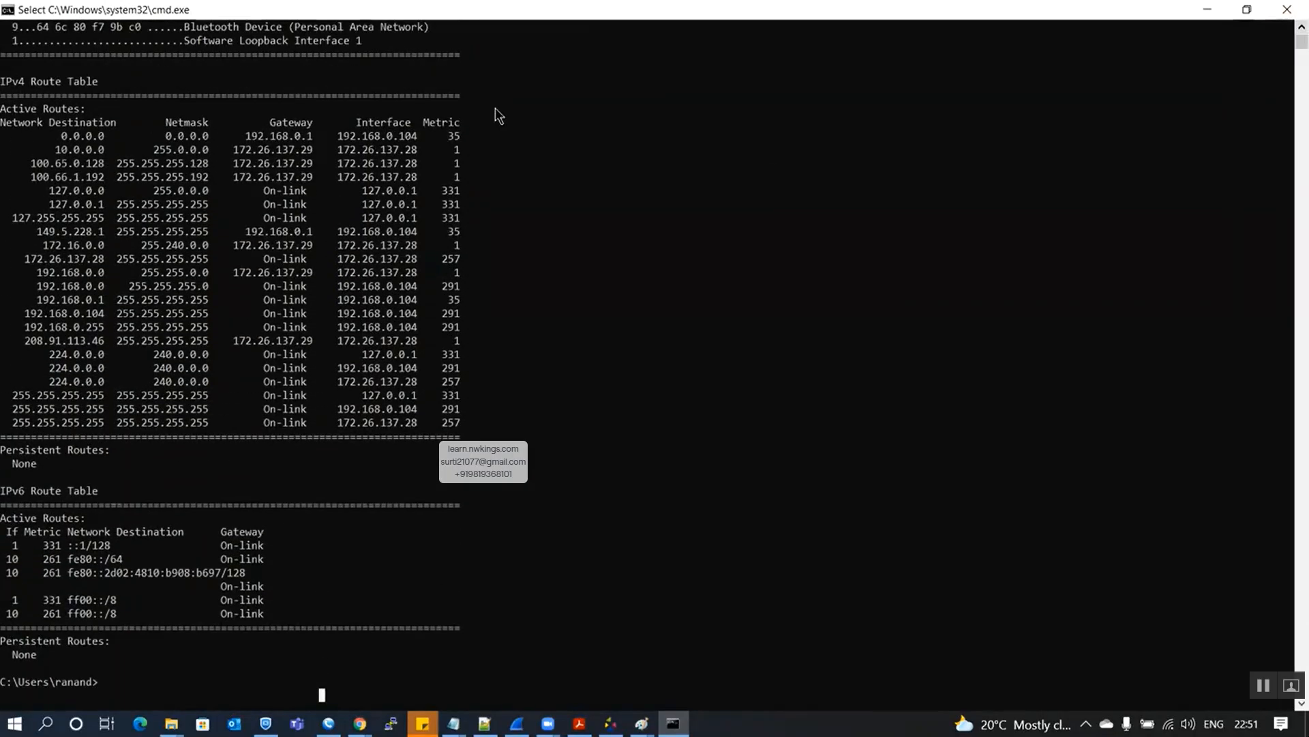
pyautogui.moveTo(6, 81); pyautogui.dragTo(93, 86)
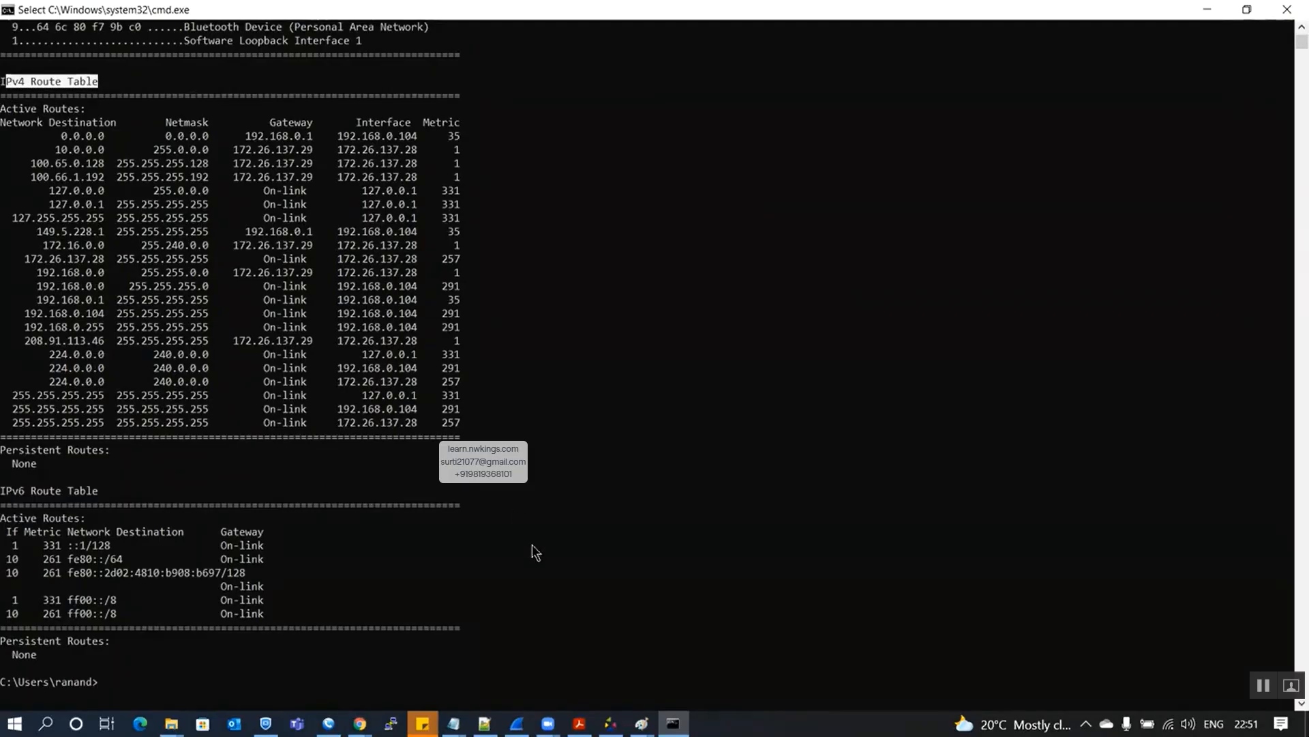
# - Switch to FortiClient, highlight the VPN connection's assigned IP address, and return to the Command Prompt
pyautogui.hotkey('alt', 'Tab')
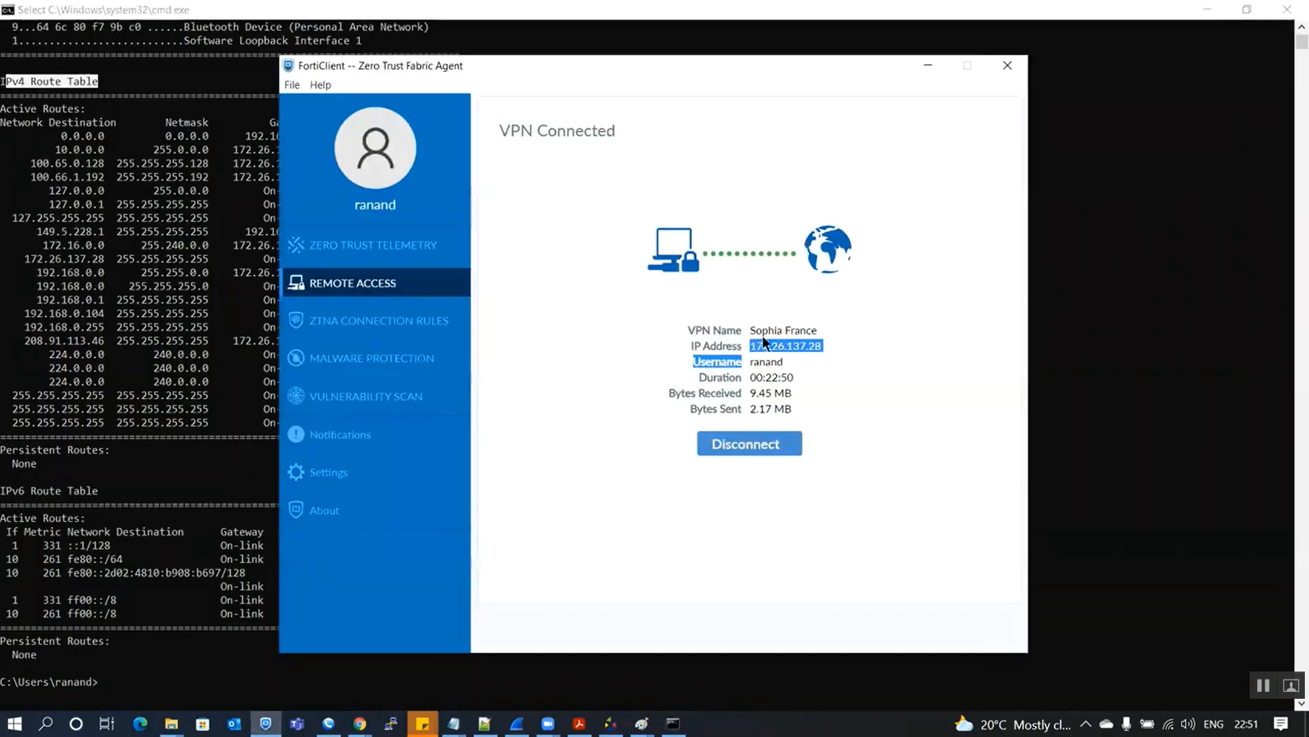
pyautogui.doubleClick(766, 341)
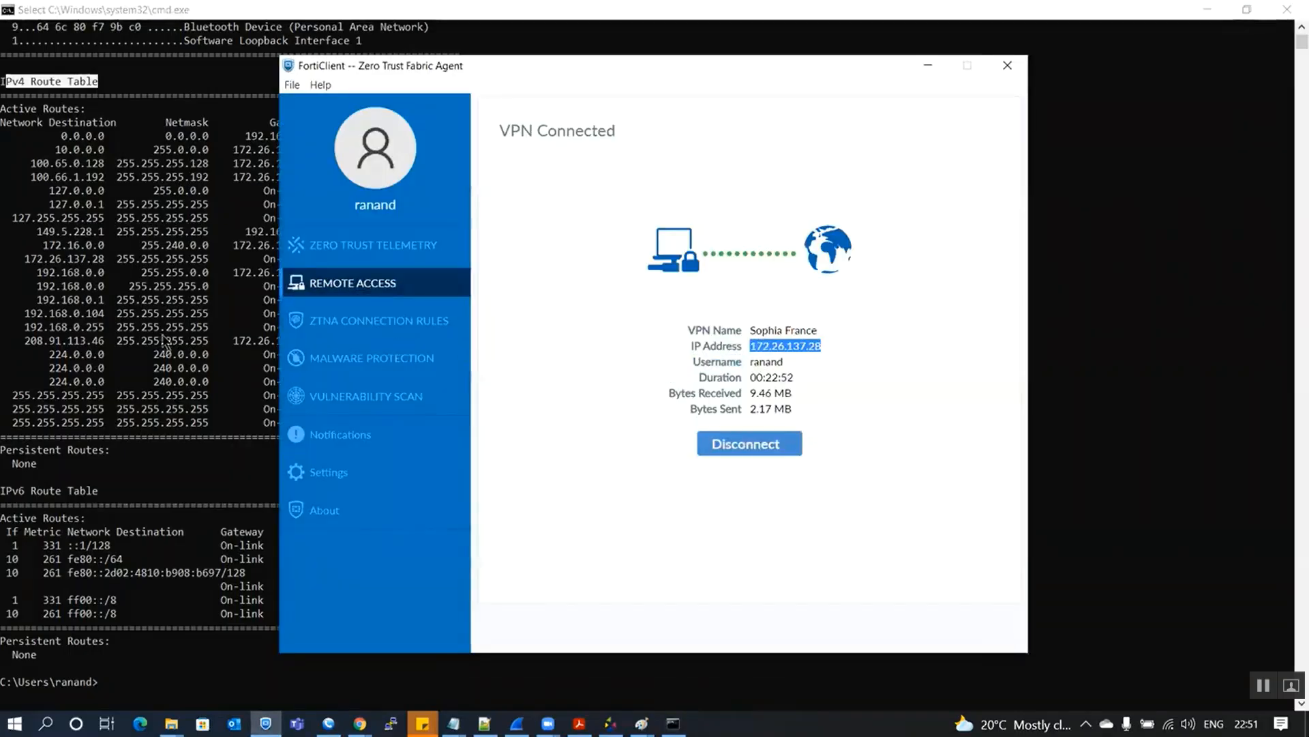
pyautogui.click(142, 338)
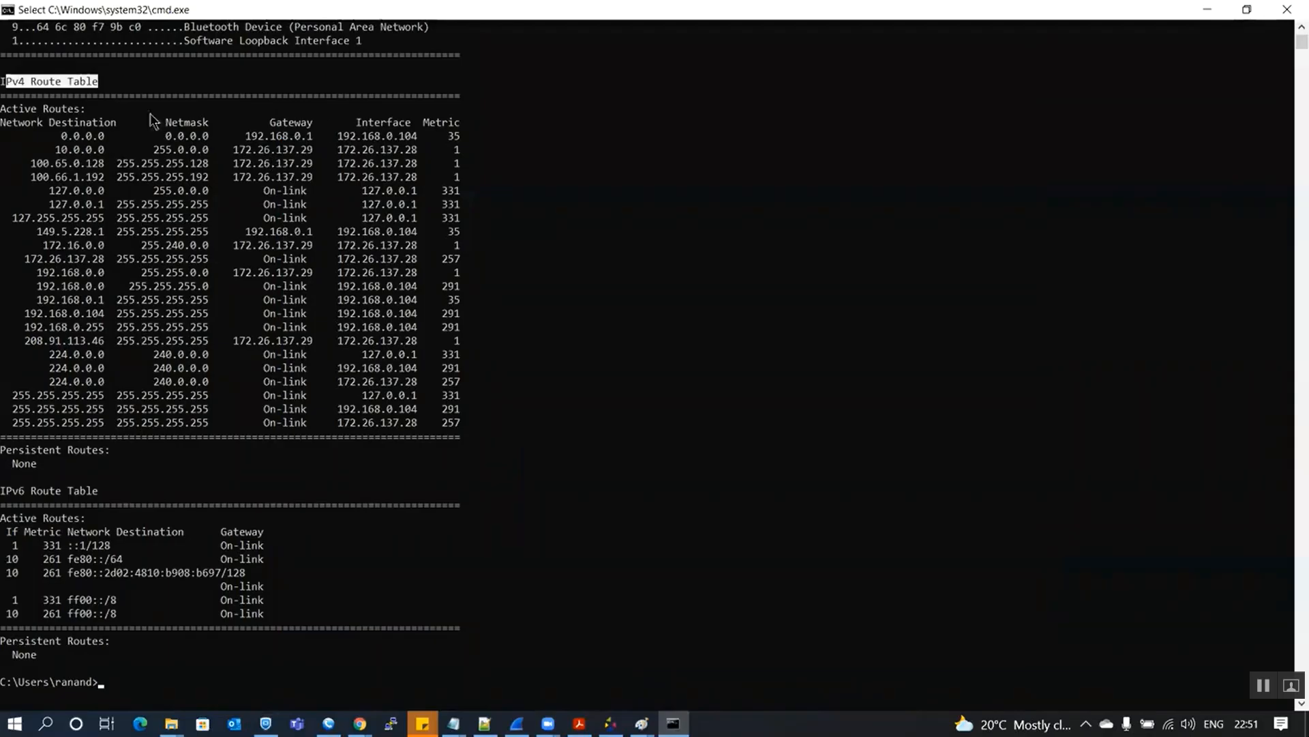
# - Highlight the default route and its interface, and the 208.91.113.46 route with its interface, in the IPv4 route table
pyautogui.click(75, 137)
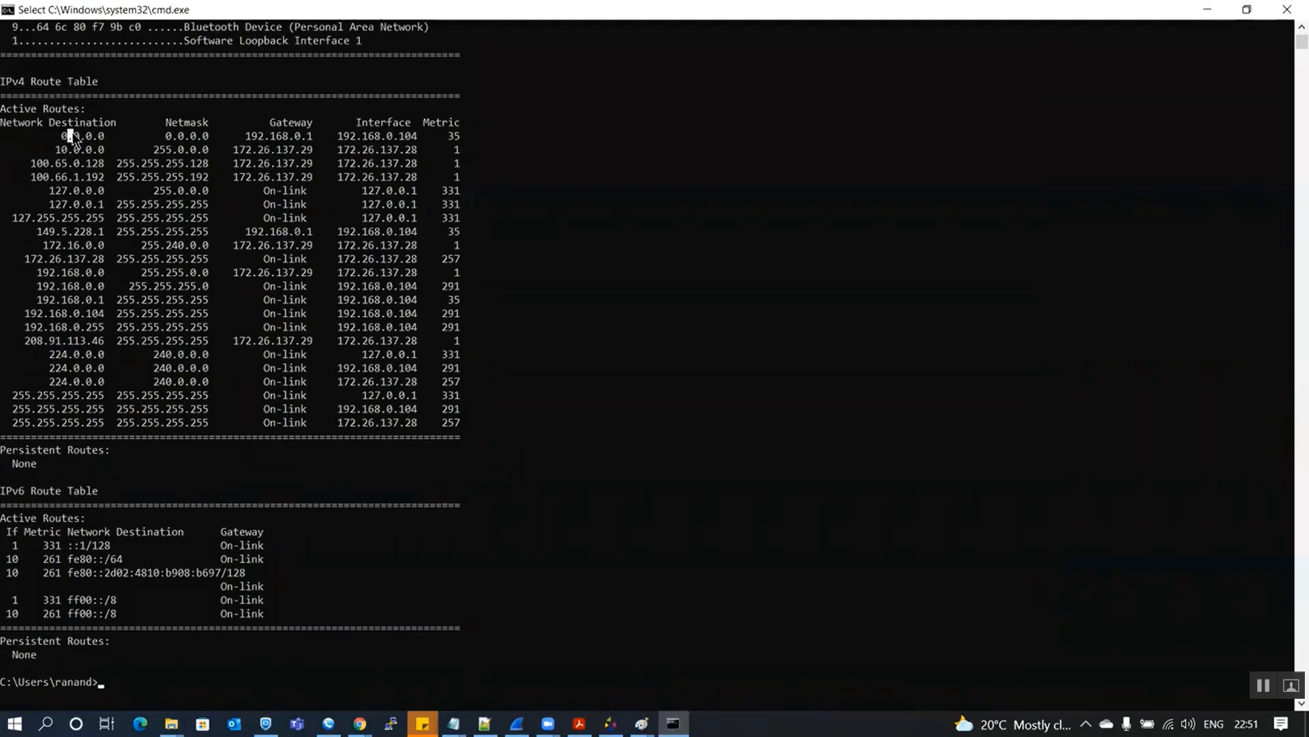
pyautogui.doubleClick(384, 137)
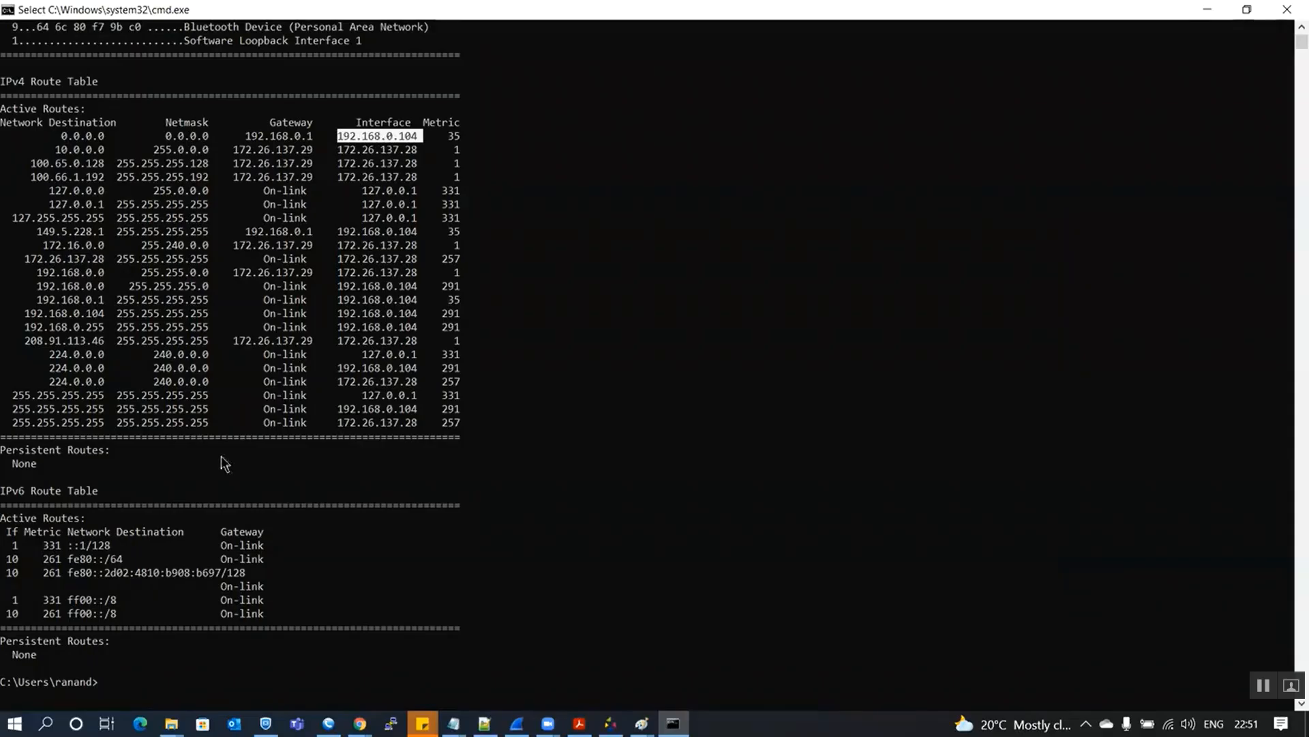
pyautogui.click(372, 341)
pyautogui.doubleClick(372, 341)
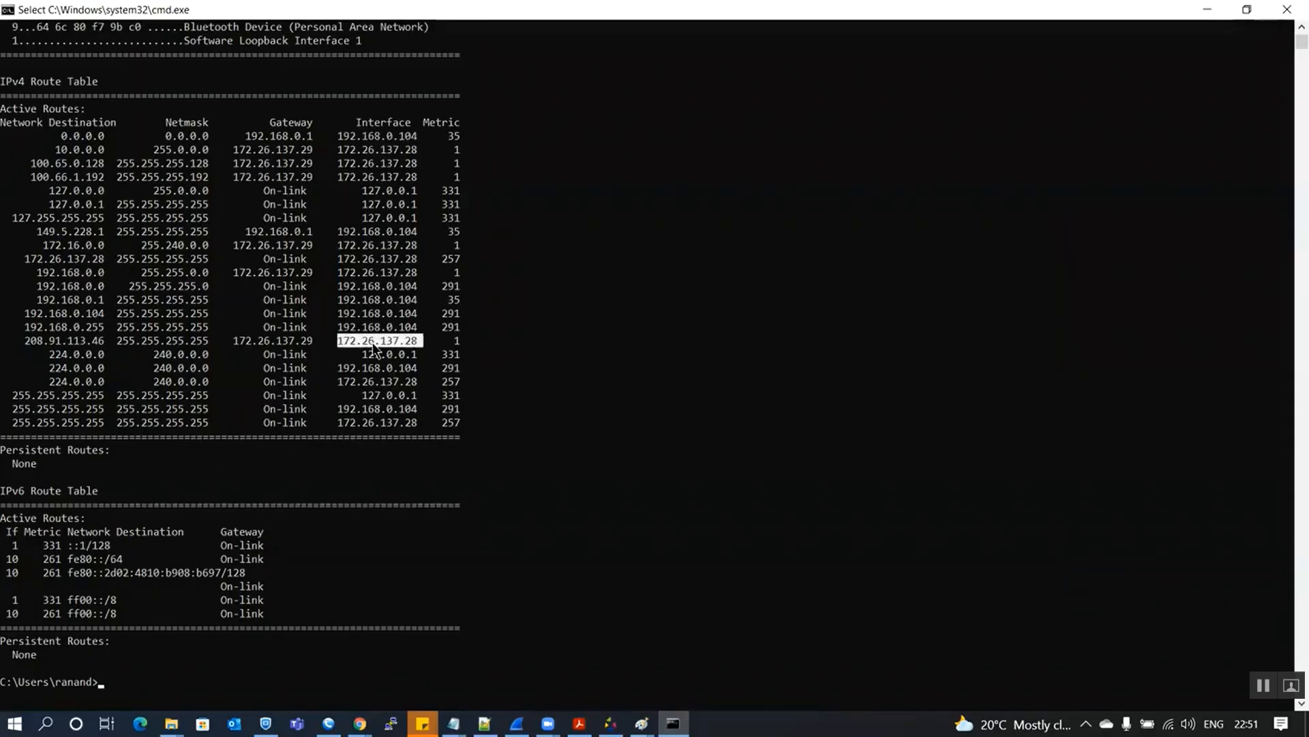
pyautogui.click(50, 339)
pyautogui.doubleClick(51, 341)
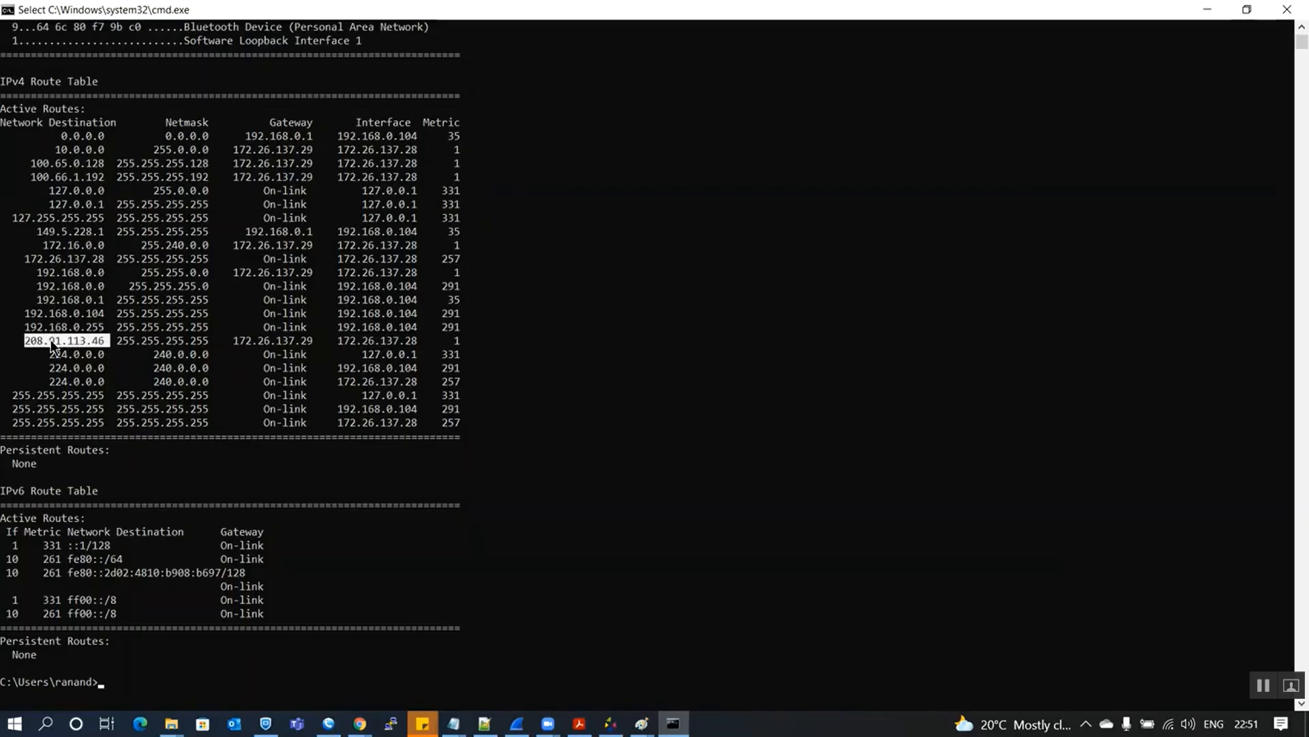
pyautogui.doubleClick(389, 341)
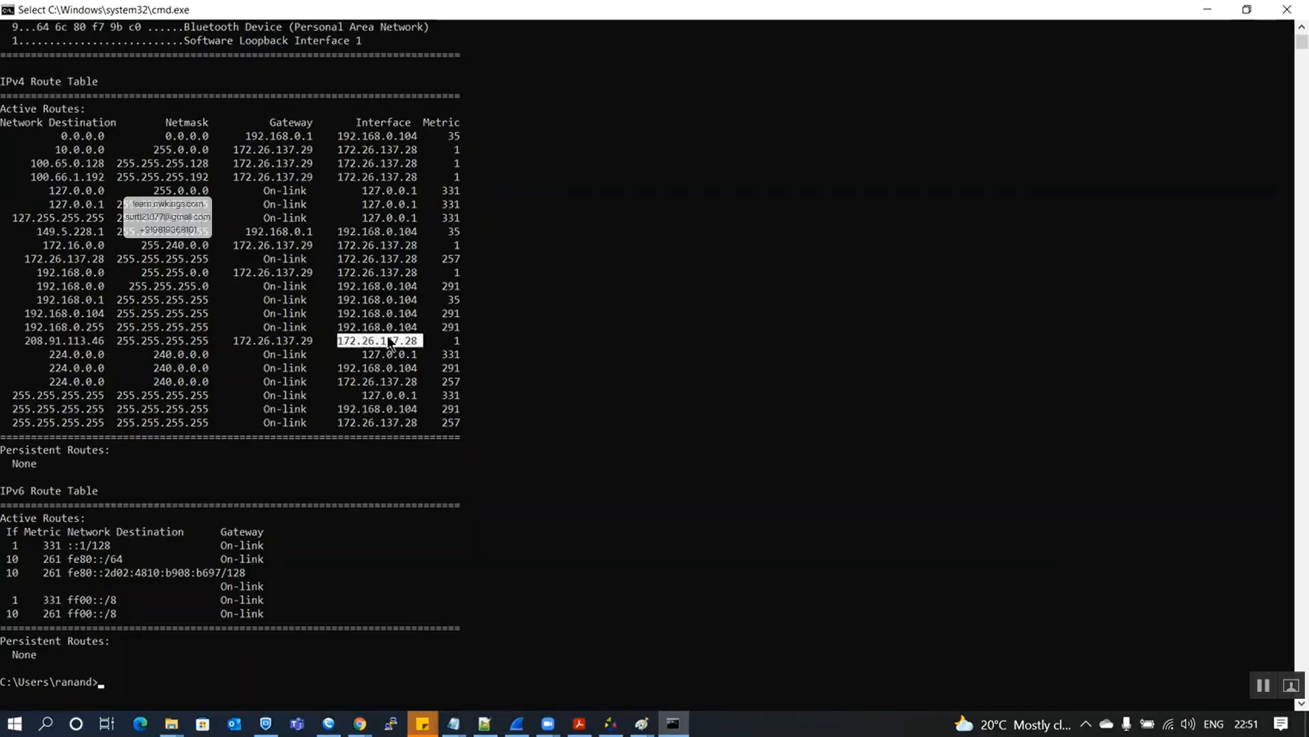
# - Highlight the 172.16.0.0, 172.26.137.28 and 192.168.0.0 destinations and their interfaces, and mark the default route's destination
pyautogui.click(77, 246)
pyautogui.doubleClick(76, 245)
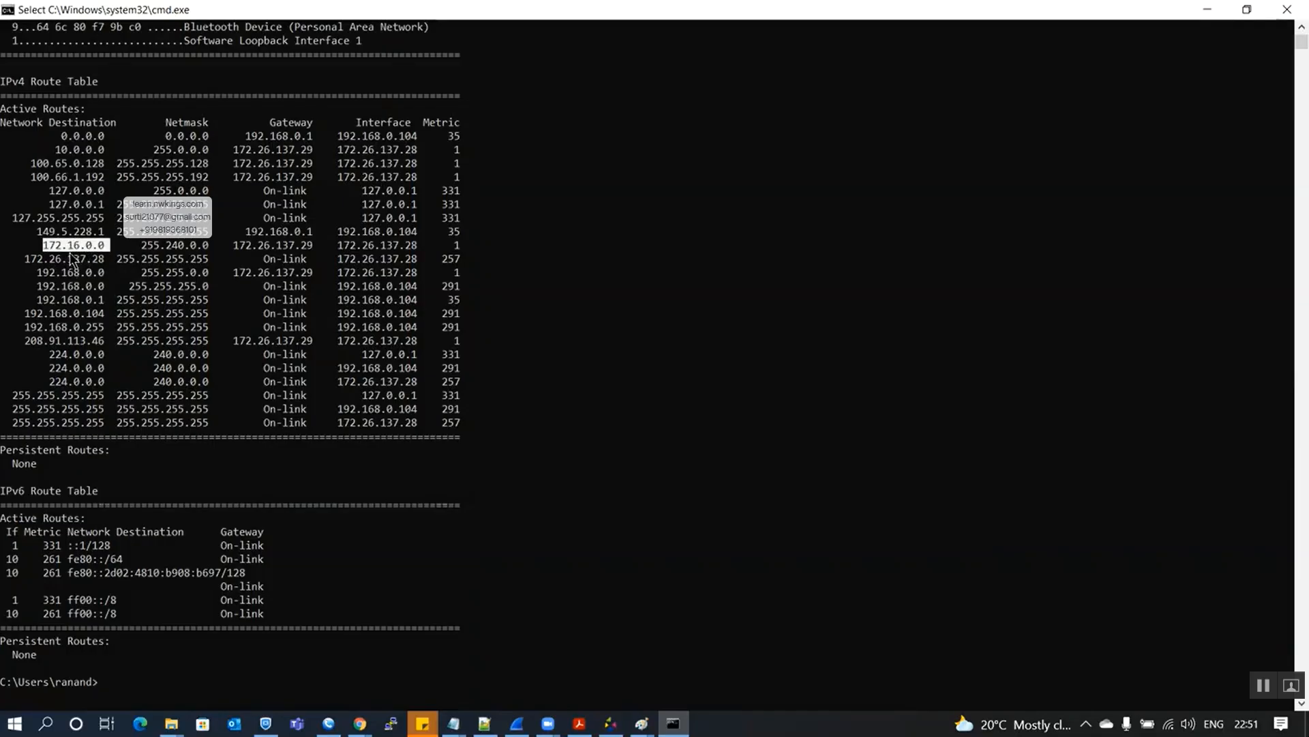
pyautogui.doubleClick(76, 259)
pyautogui.doubleClick(82, 272)
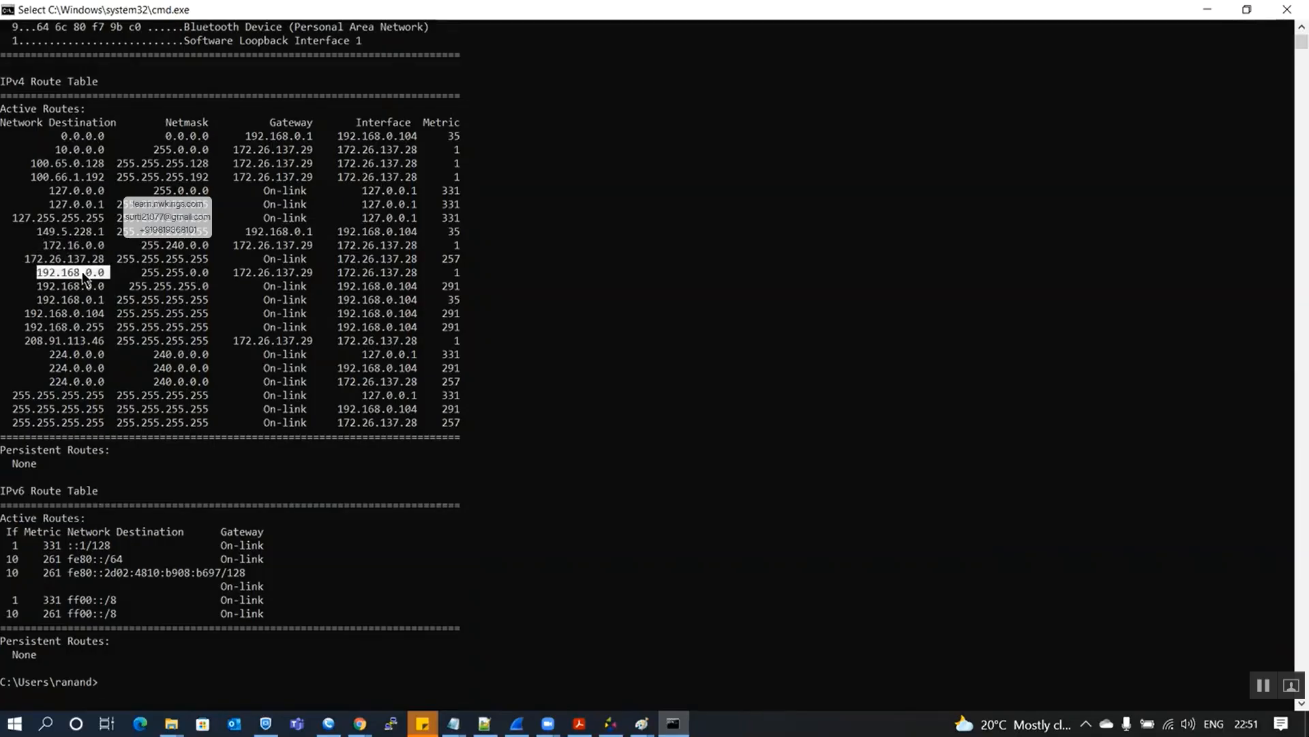
pyautogui.doubleClick(368, 244)
pyautogui.doubleClick(376, 258)
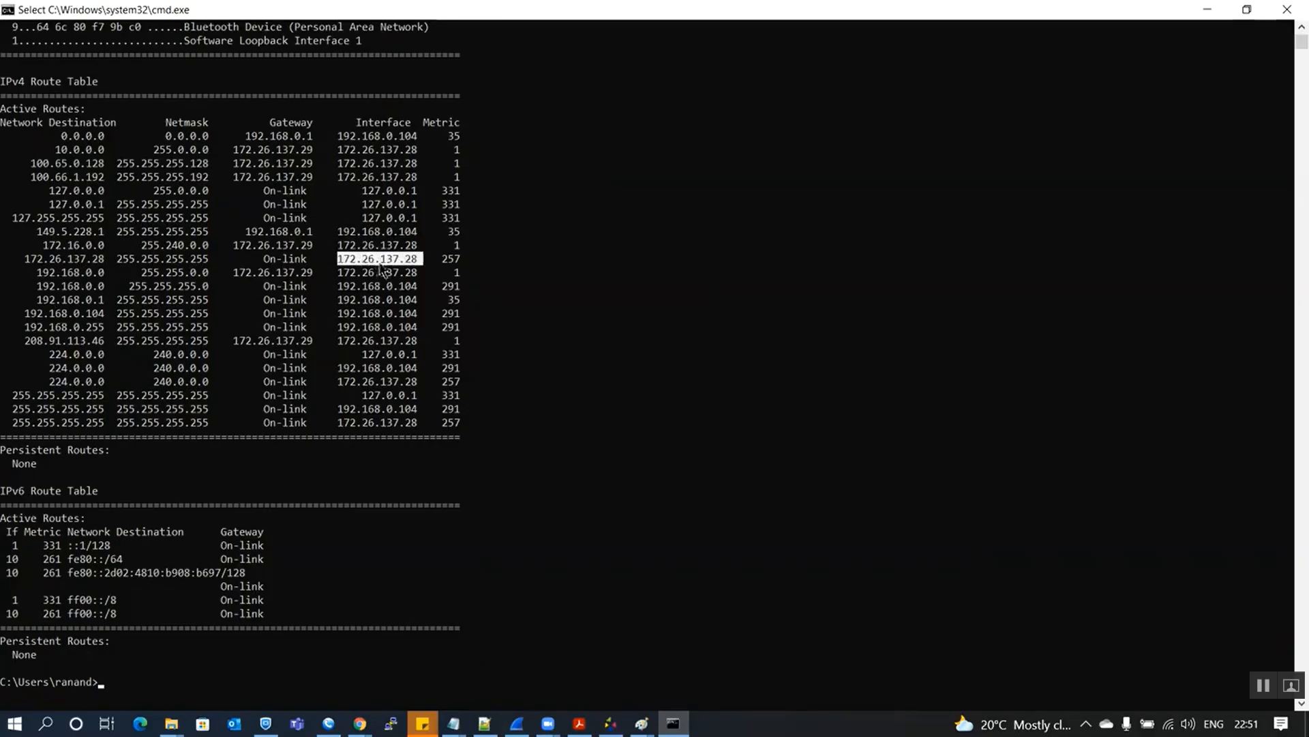
pyautogui.doubleClick(384, 272)
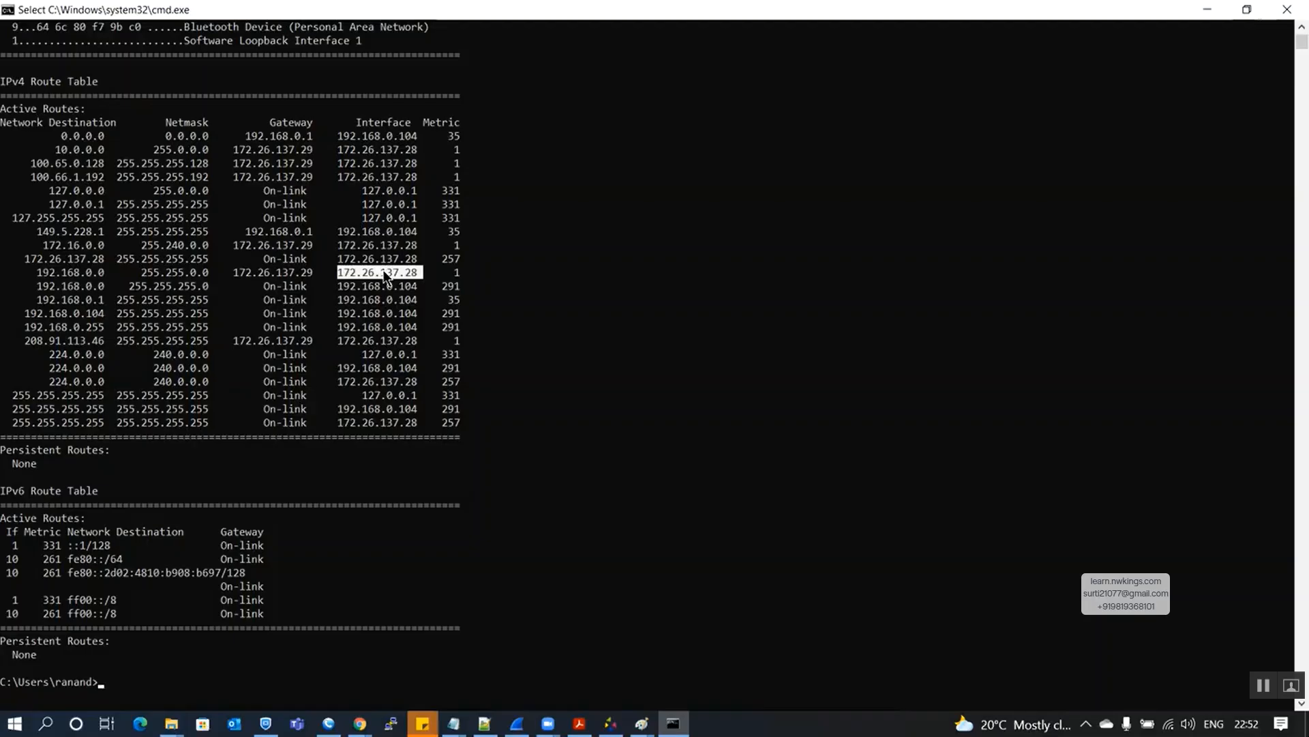
pyautogui.doubleClick(81, 137)
pyautogui.click(81, 136)
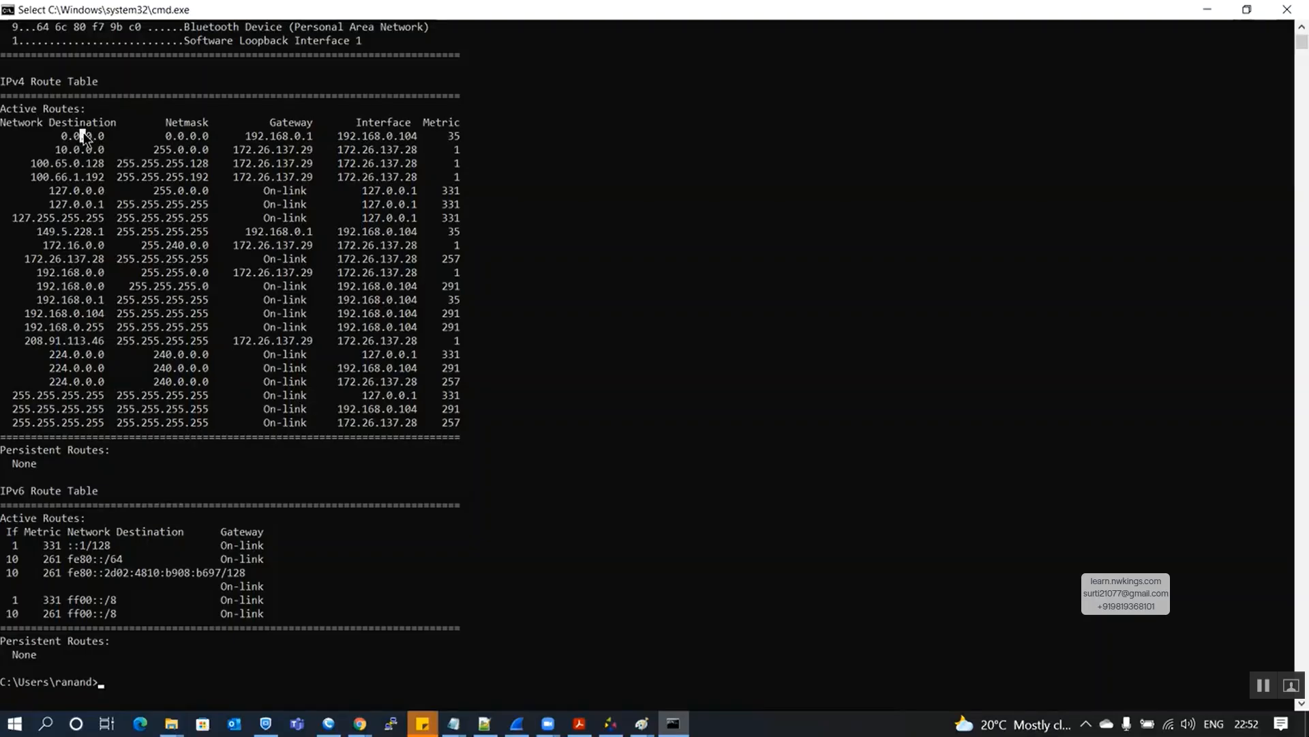
# - Highlight the default route's destination and interface, both 192.168.0.0 destinations, and the 192.168.0.1 destination in the IPv4 route table
pyautogui.doubleClick(82, 137)
pyautogui.doubleClick(376, 139)
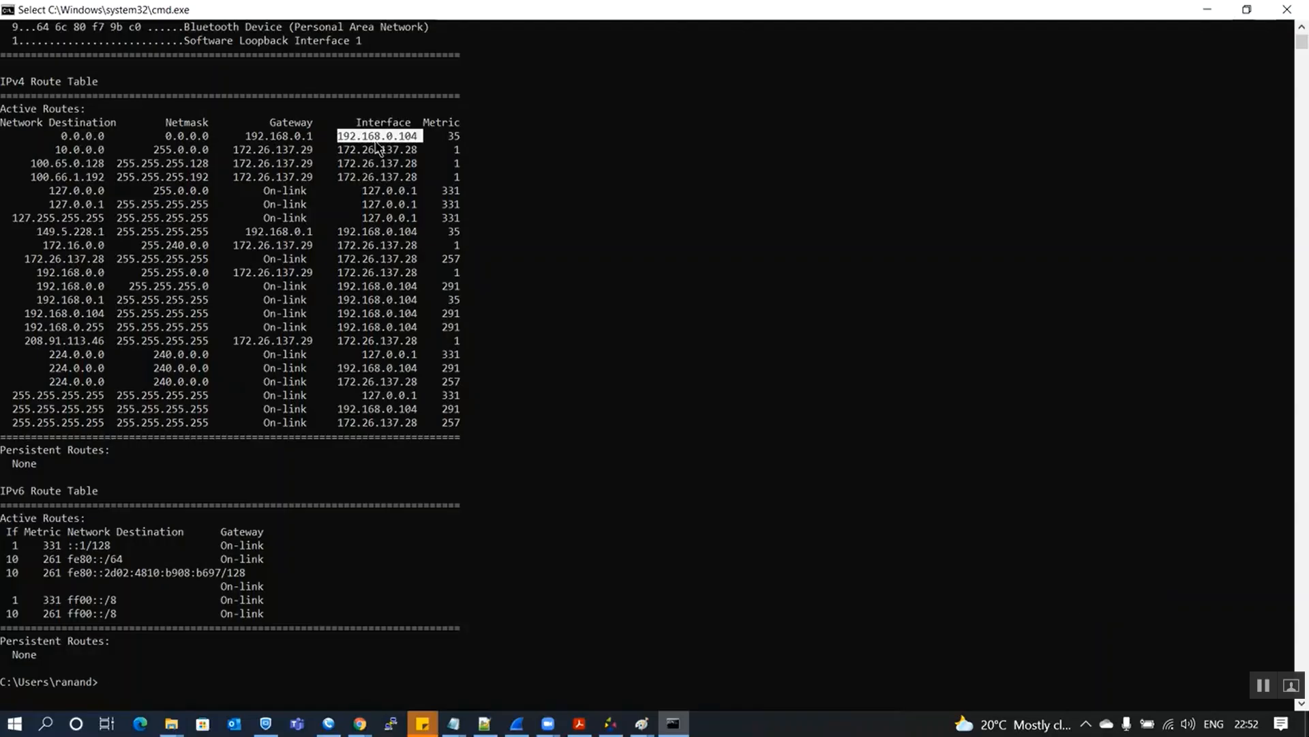
pyautogui.doubleClick(80, 274)
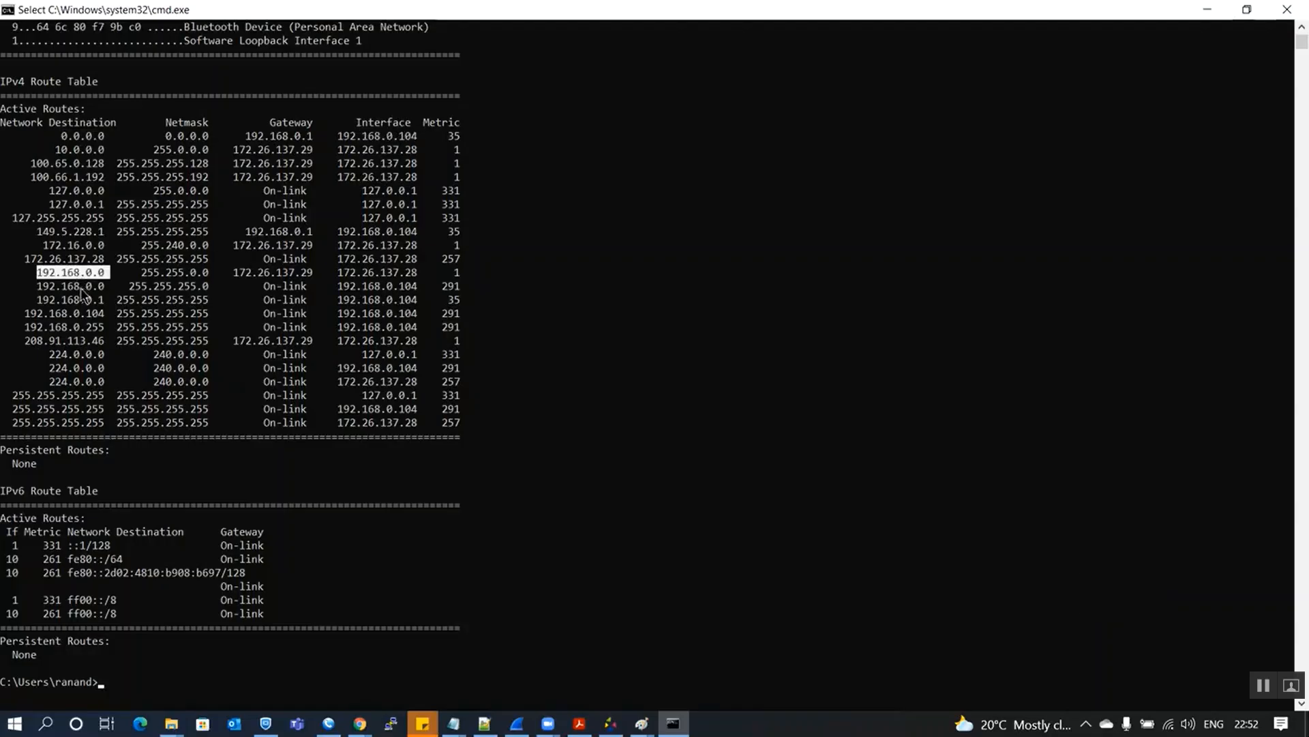
pyautogui.doubleClick(81, 287)
pyautogui.click(84, 296)
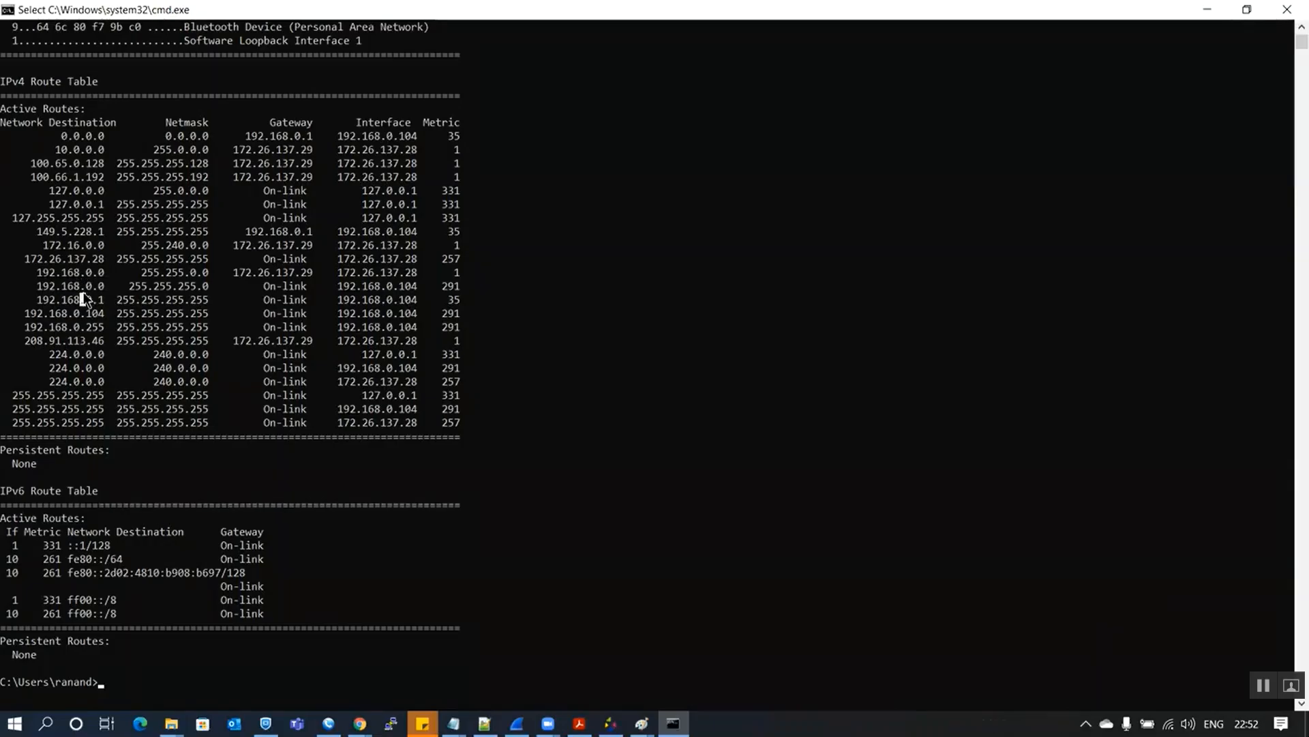
pyautogui.doubleClick(84, 297)
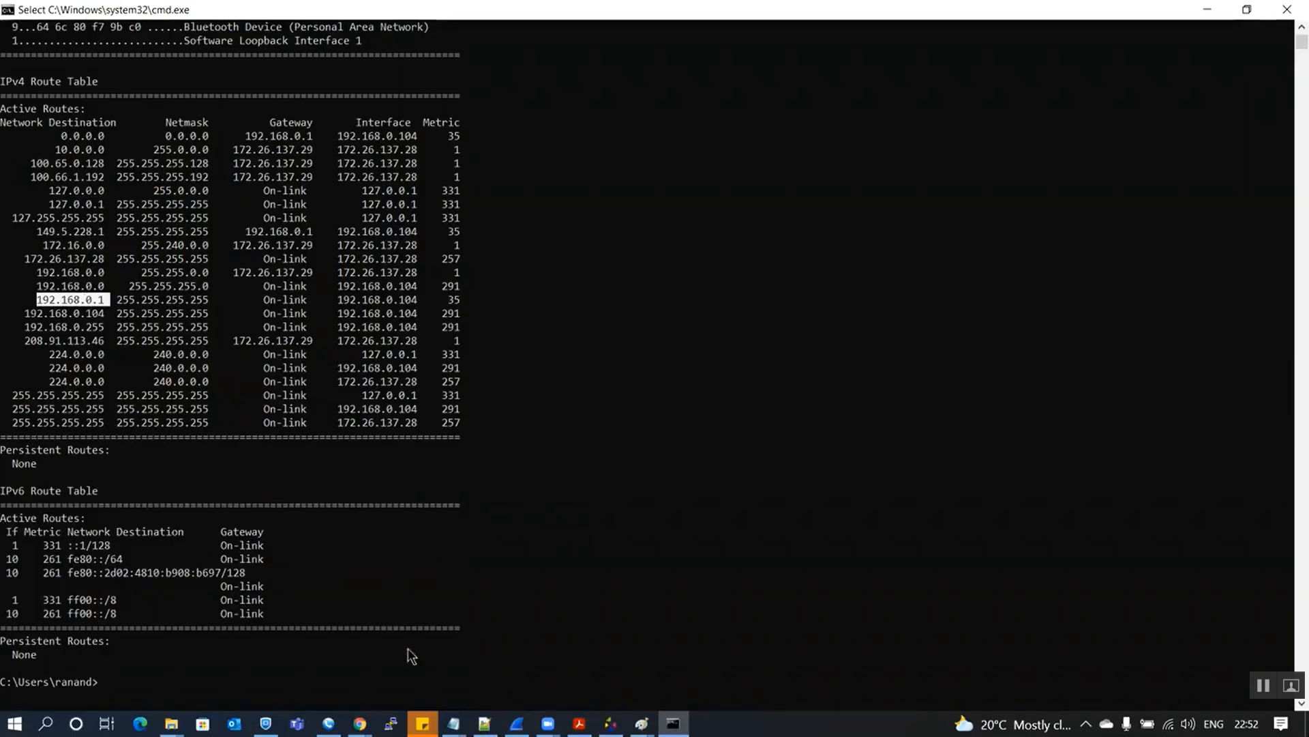
# - Switch to the FortiGate tunnel editor in Chrome and set the IPv4 split tunnel's accessible network to H-192.168.1.10
pyautogui.click(359, 723)
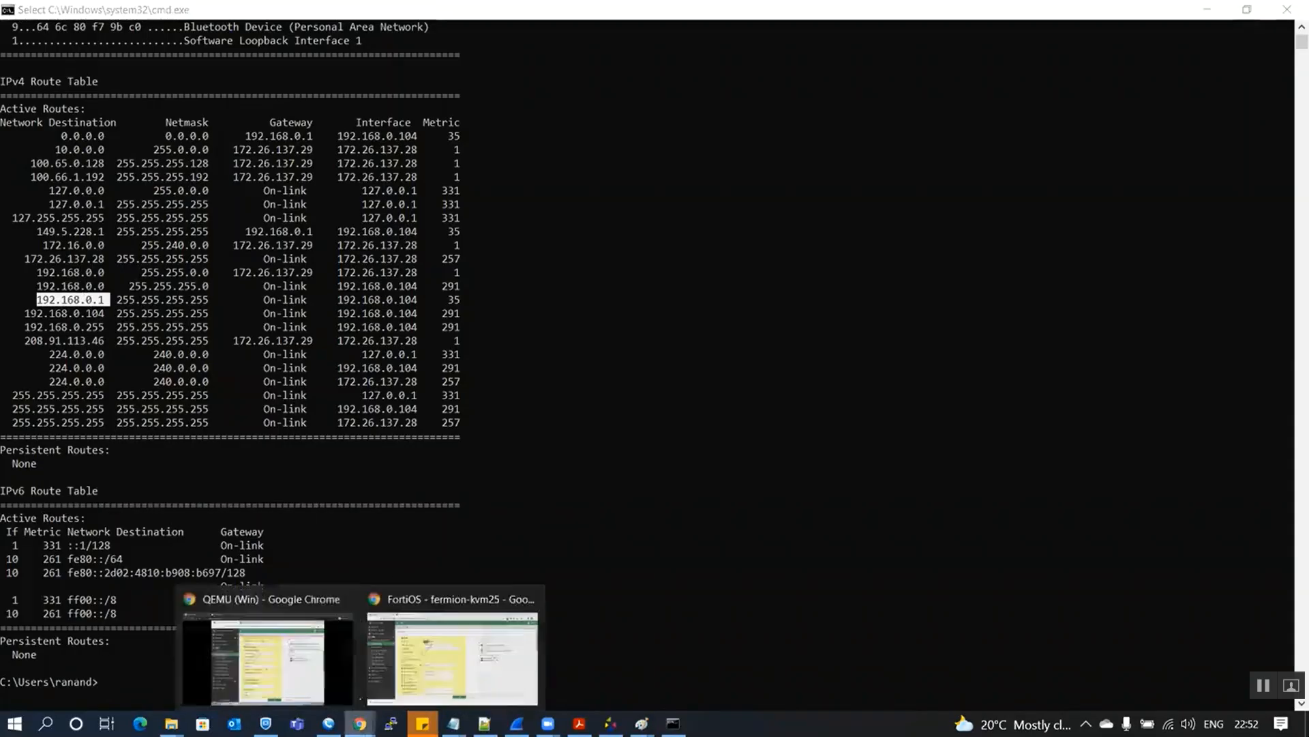
pyautogui.click(270, 656)
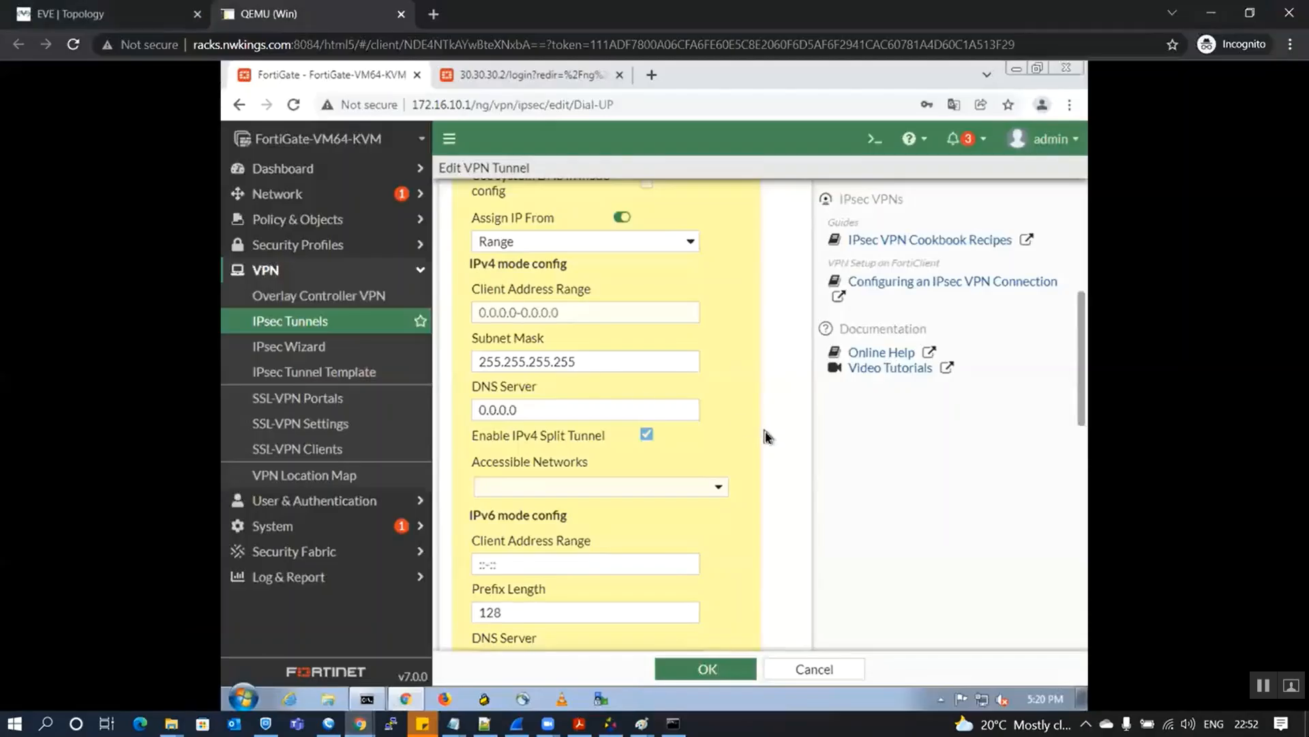
pyautogui.scroll(1, 765, 436)
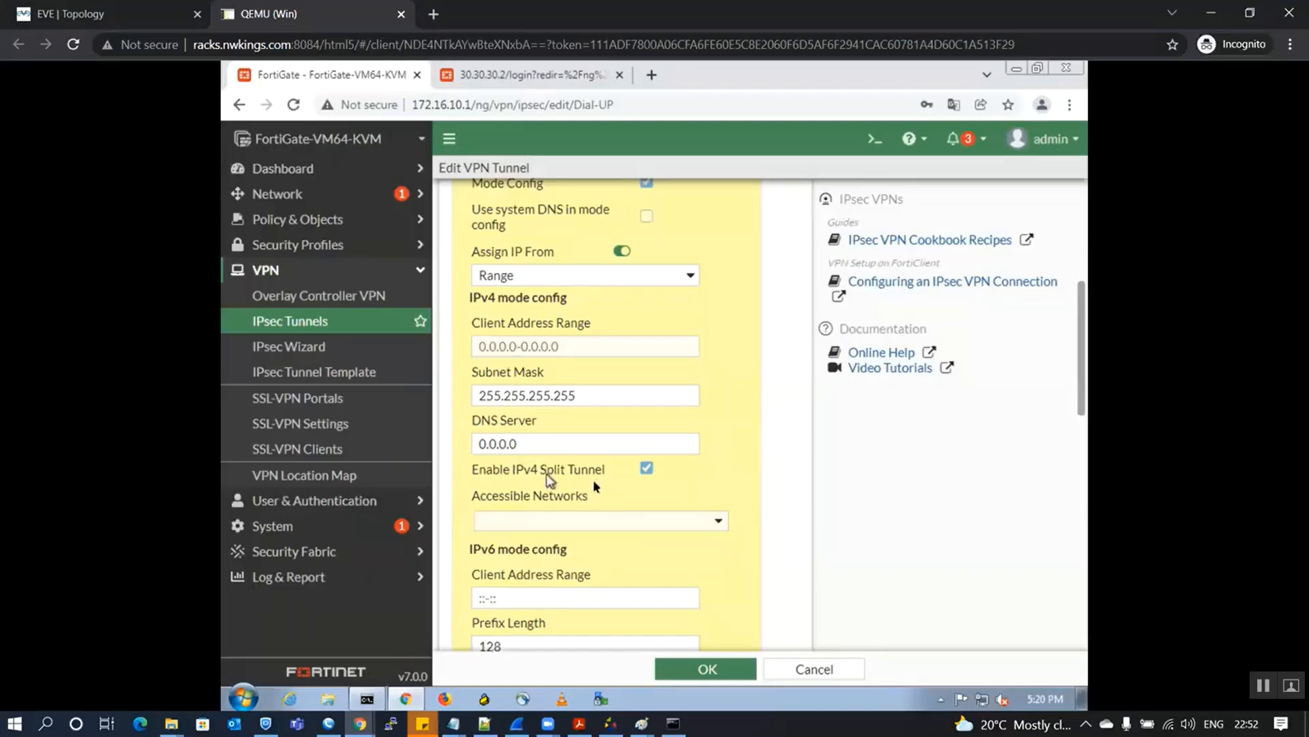
pyautogui.click(601, 530)
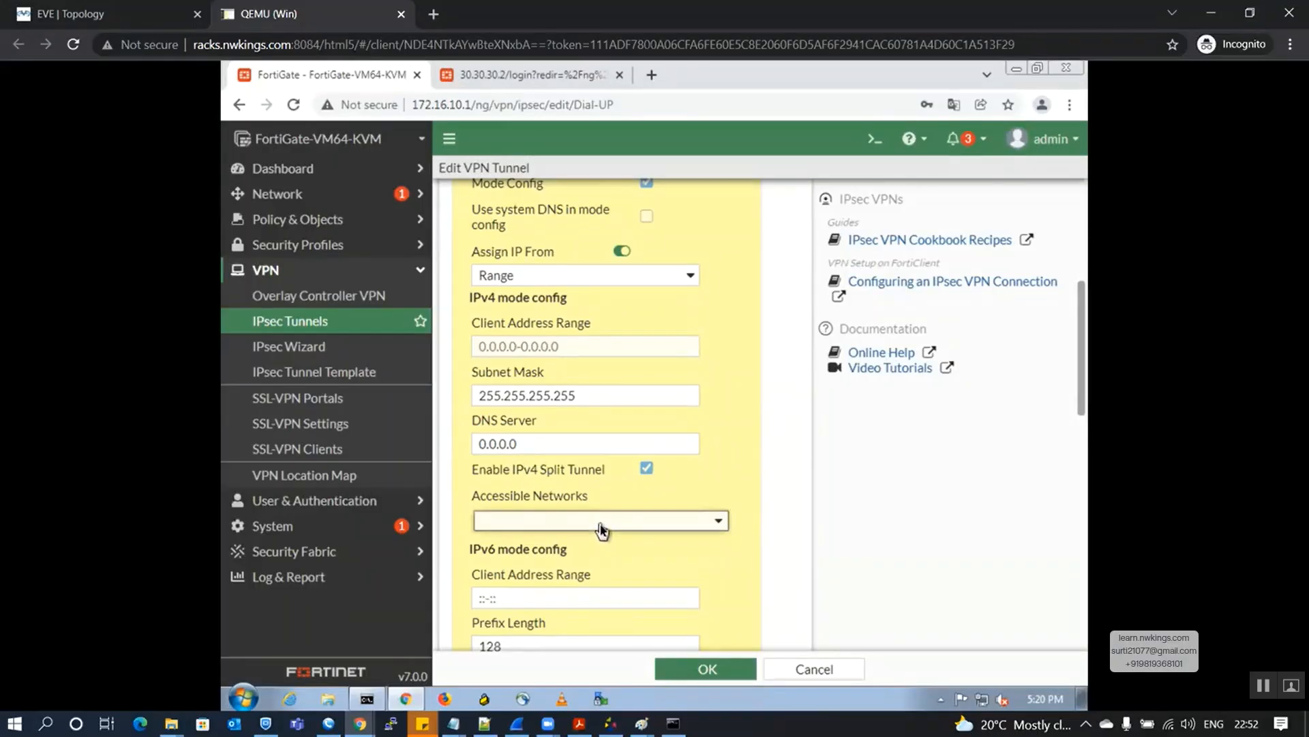
pyautogui.click(601, 529)
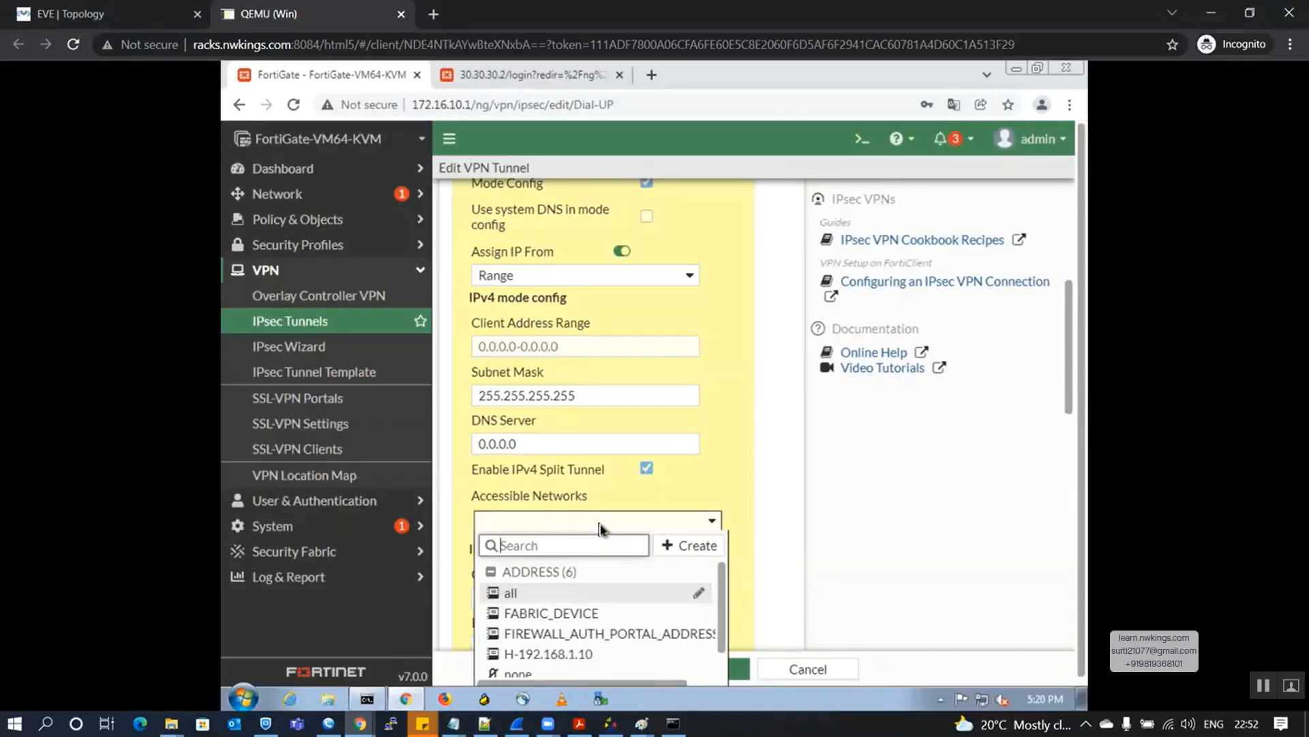
pyautogui.click(538, 656)
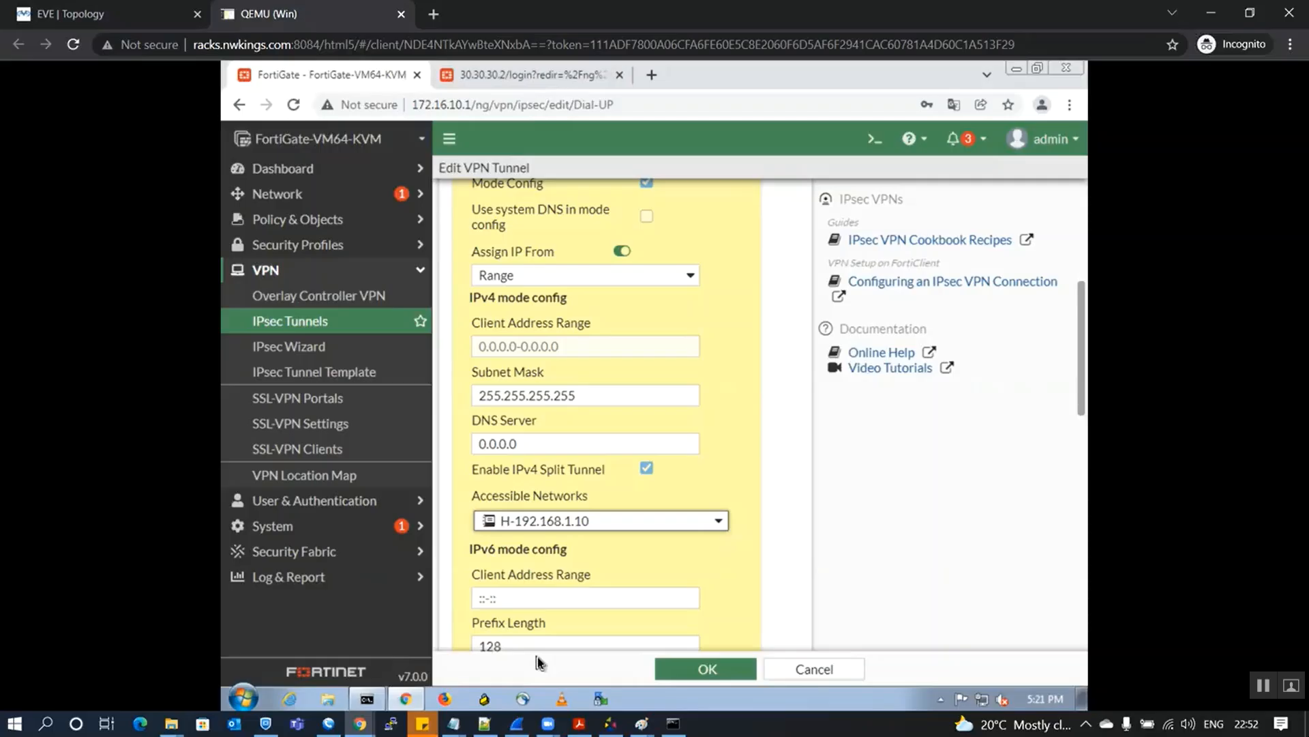
pyautogui.click(862, 512)
# - Set the IPv4 mode config client address range to 10.10.10.1-10.10.10.100
pyautogui.scroll(1, 863, 512)
pyautogui.scroll(2, 863, 512)
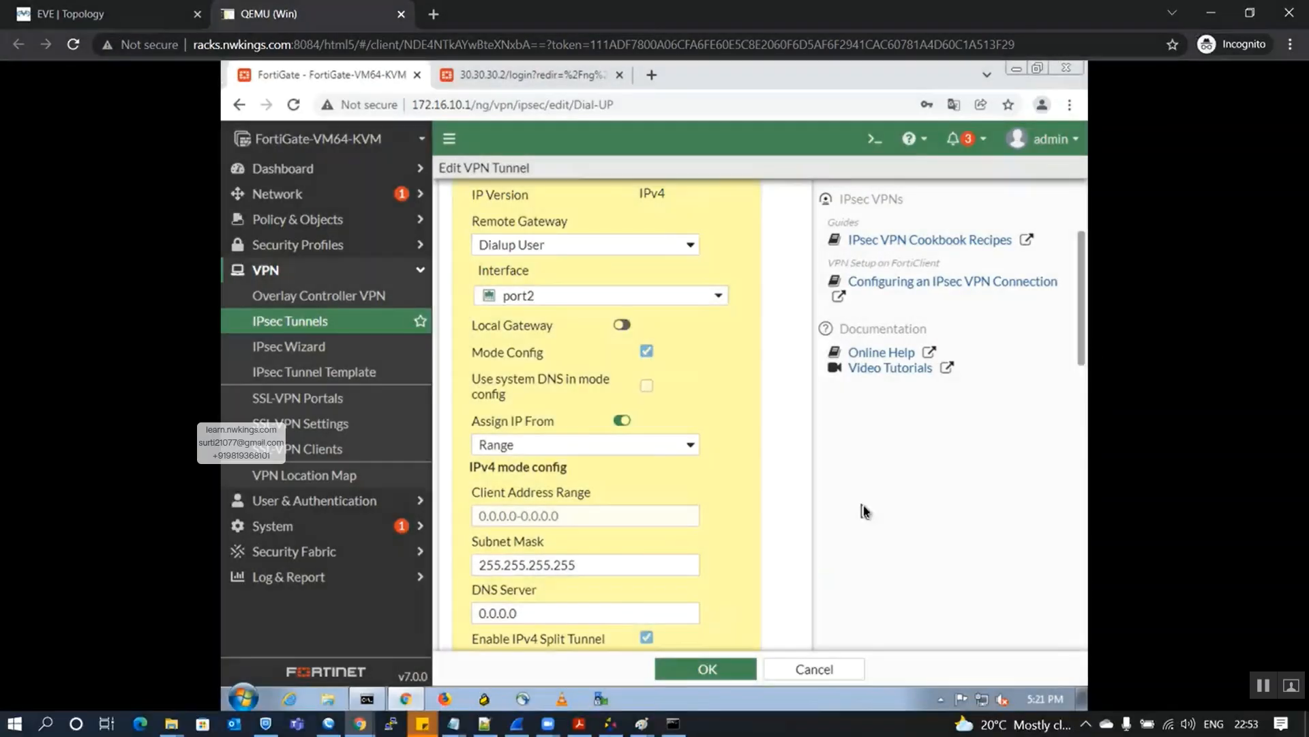
pyautogui.click(502, 513)
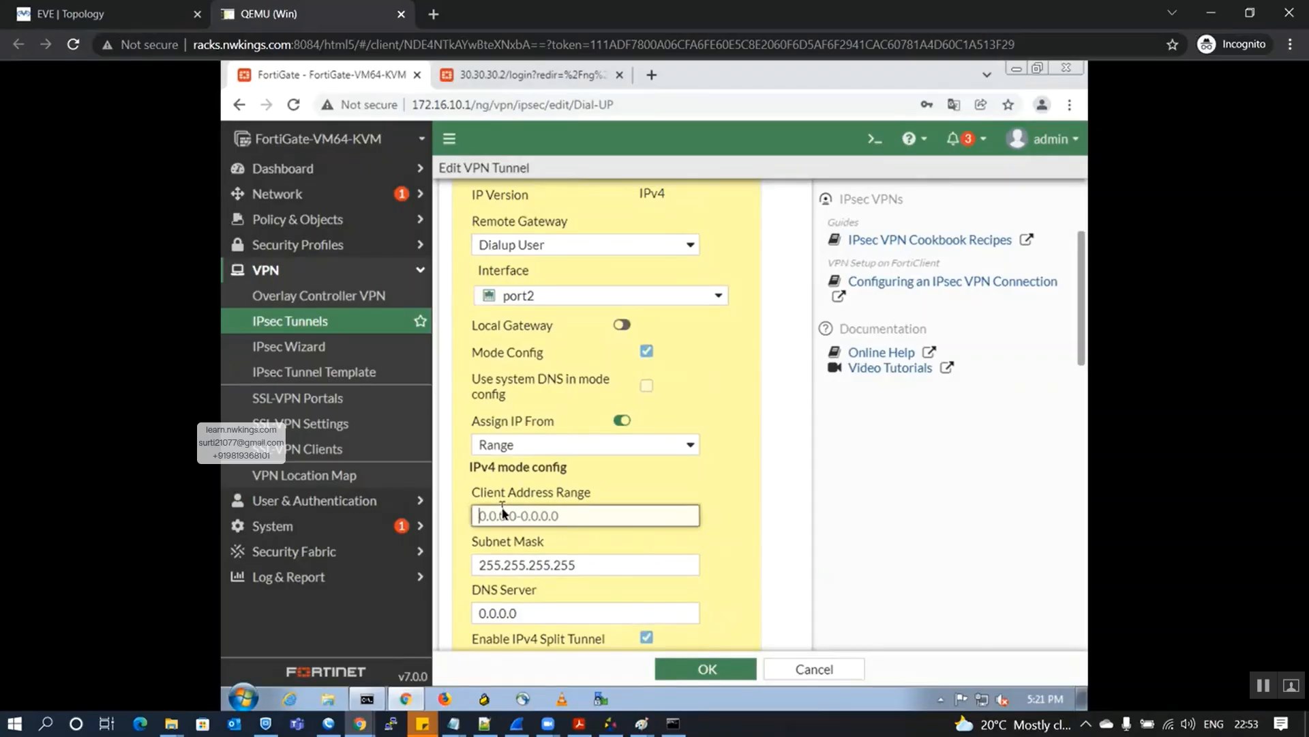
pyautogui.write('10.101.01')
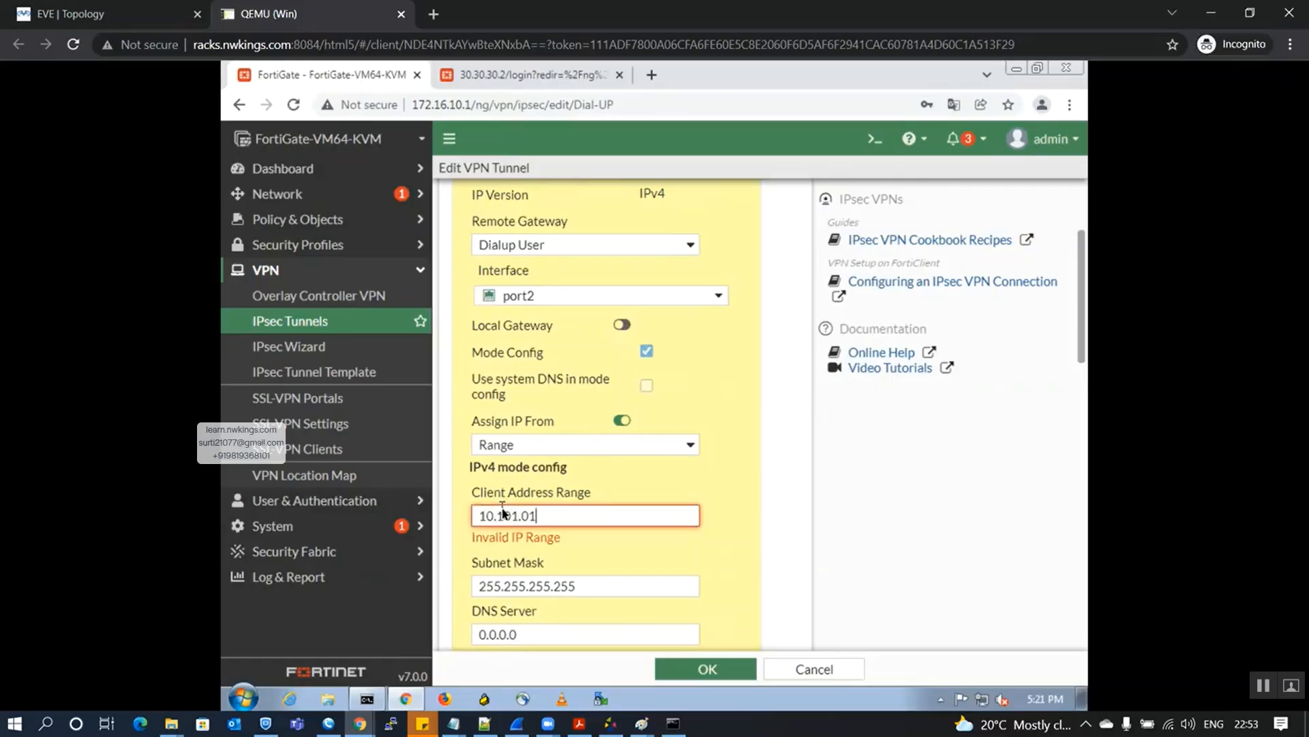
pyautogui.press('BackSpace')
pyautogui.press('BackSpace')
pyautogui.press('BackSpace')
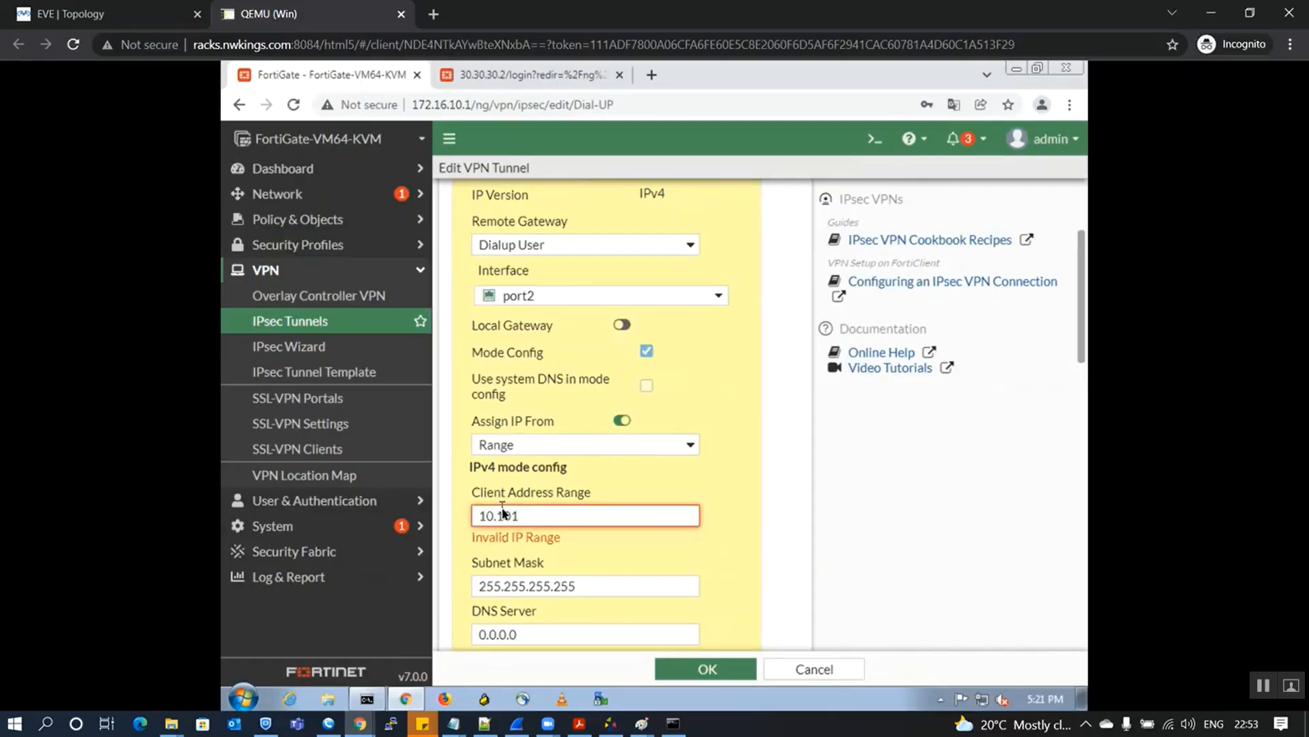
pyautogui.press('BackSpace')
pyautogui.write('.10.1-10.10.10.100')
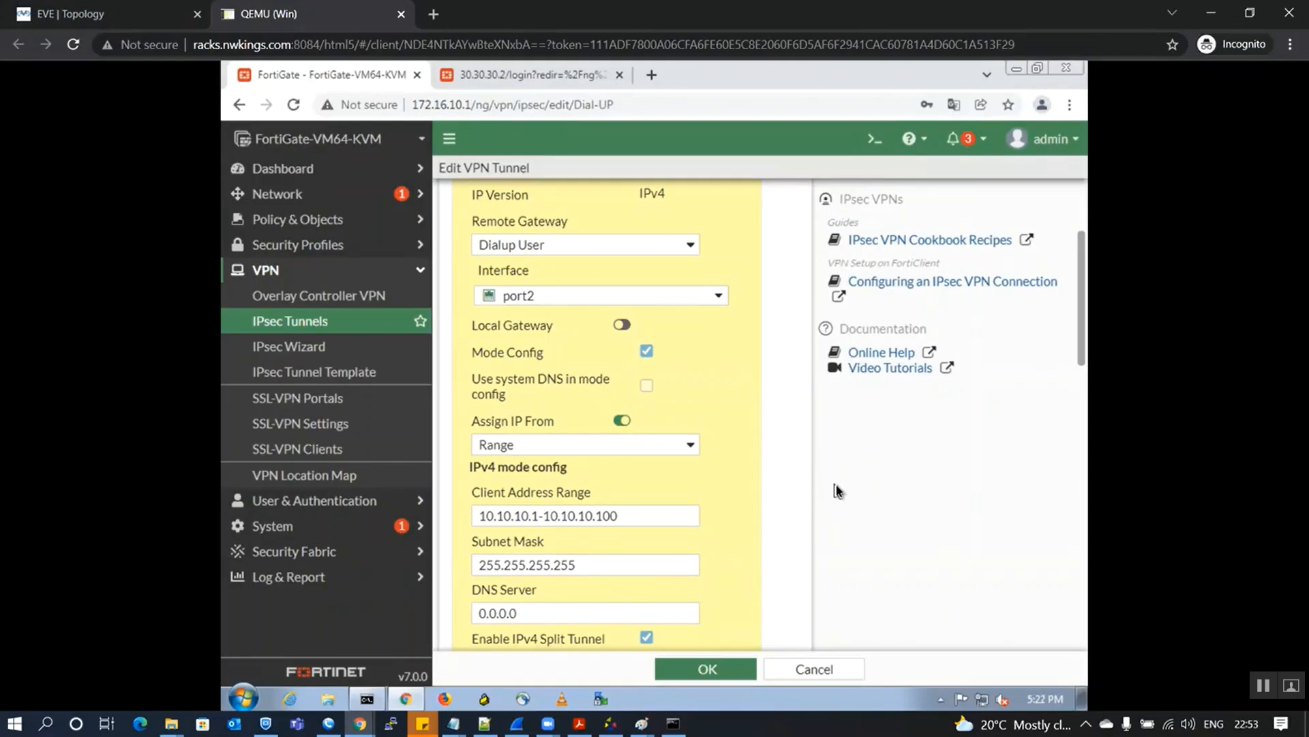
# - Look over the tunnel's remaining network settings, and in the SSL-VPN settings choose port2 as the listening interface
pyautogui.scroll(-5, 837, 491)
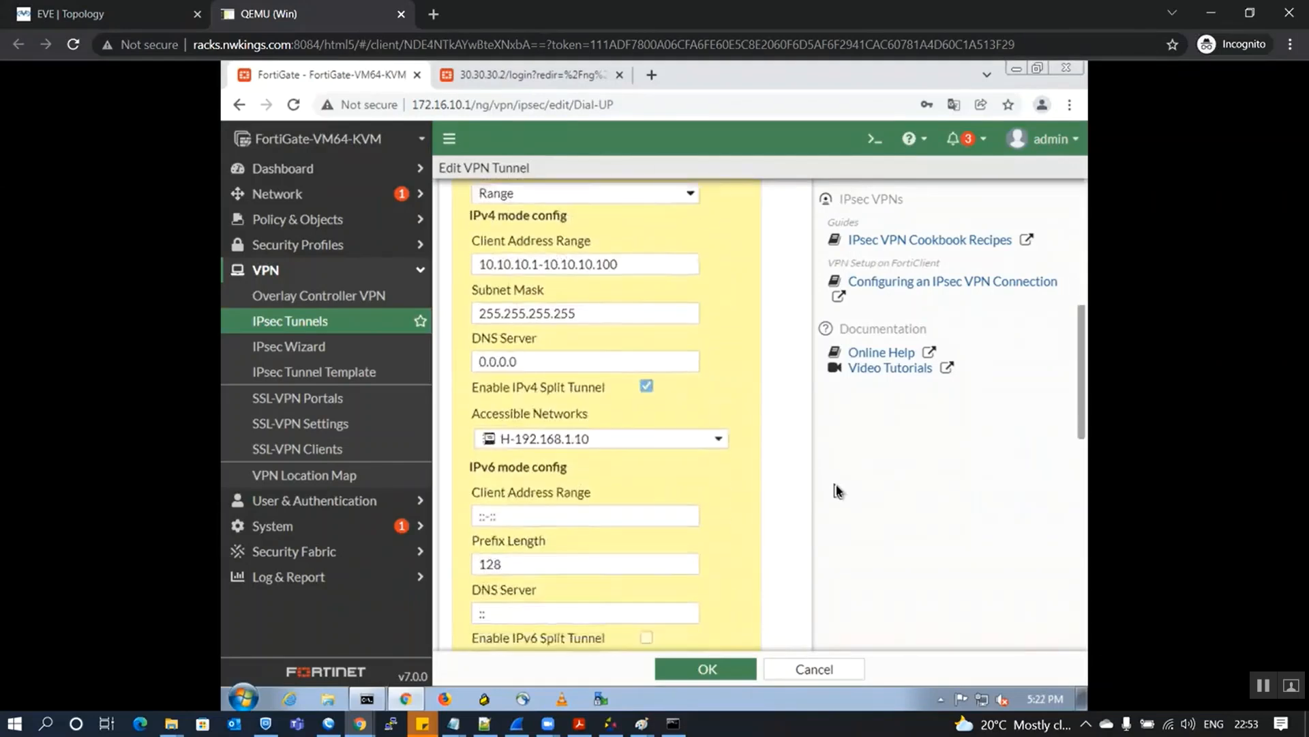
pyautogui.scroll(-4, 838, 491)
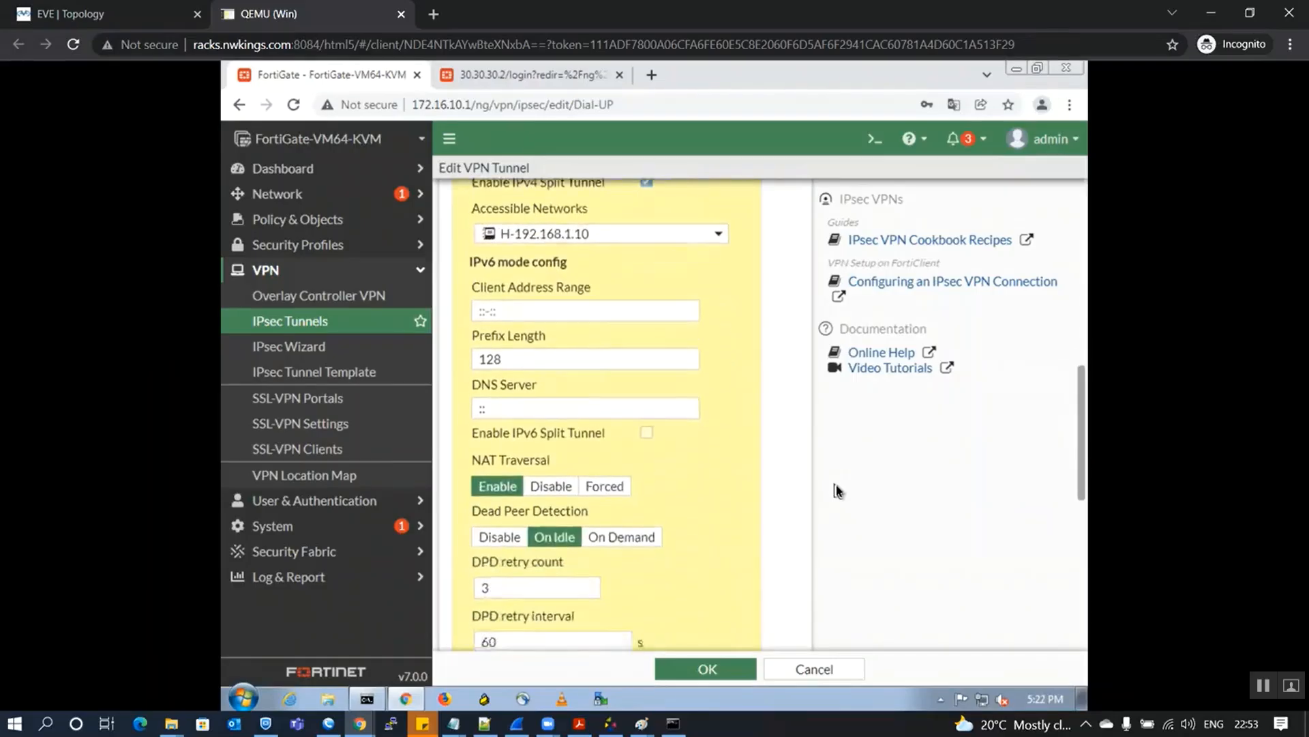
pyautogui.scroll(-1, 837, 491)
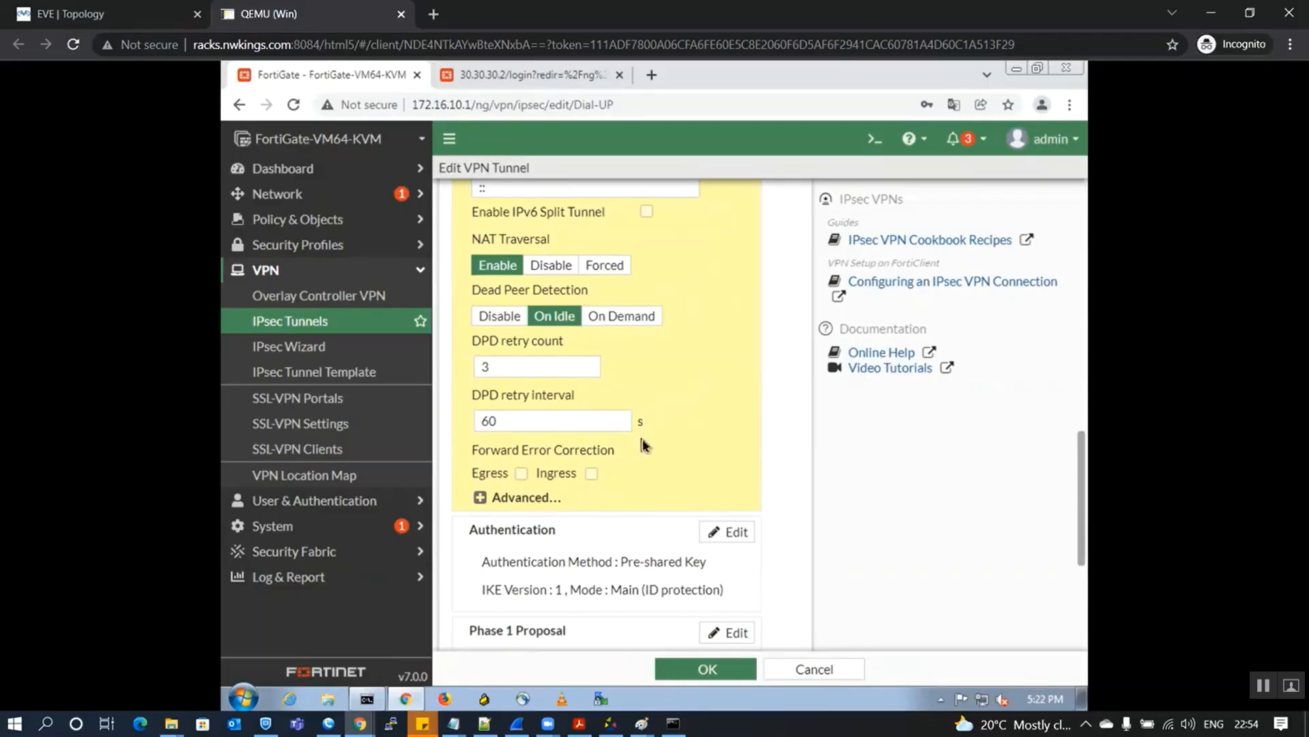
pyautogui.click(309, 440)
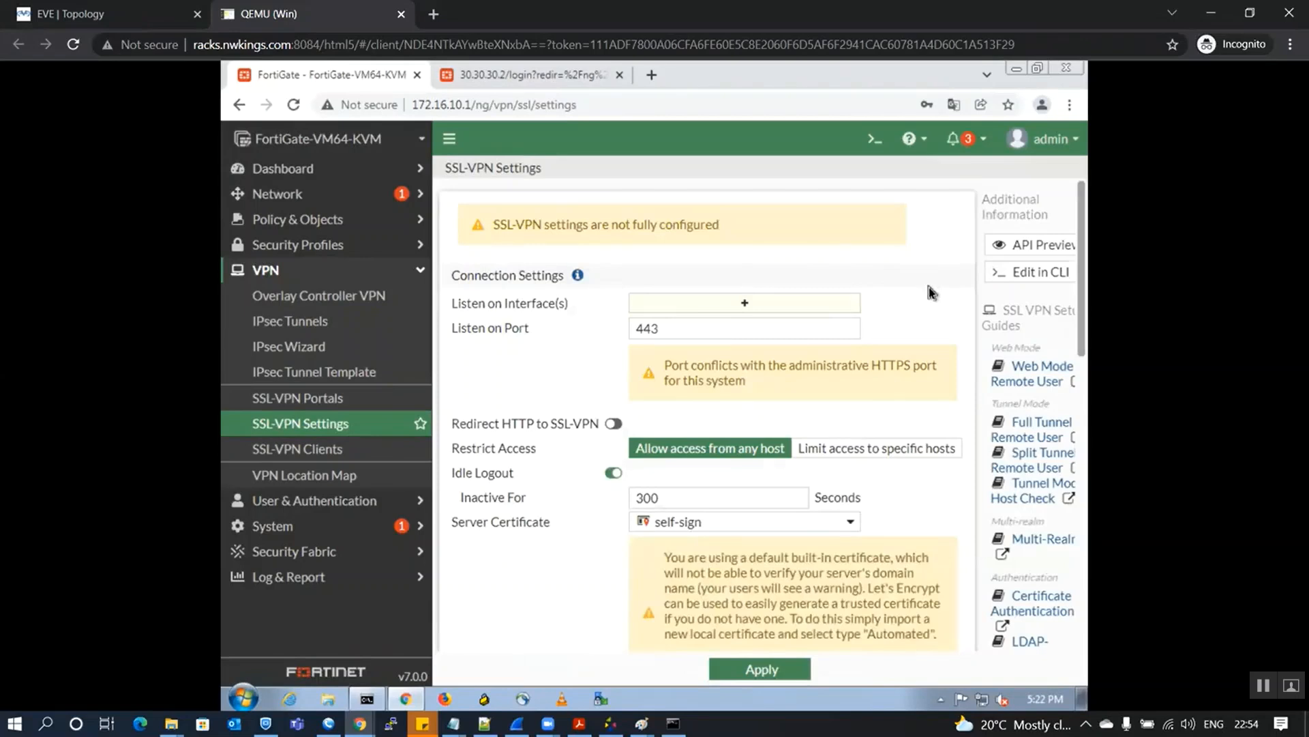
pyautogui.scroll(-1, 929, 288)
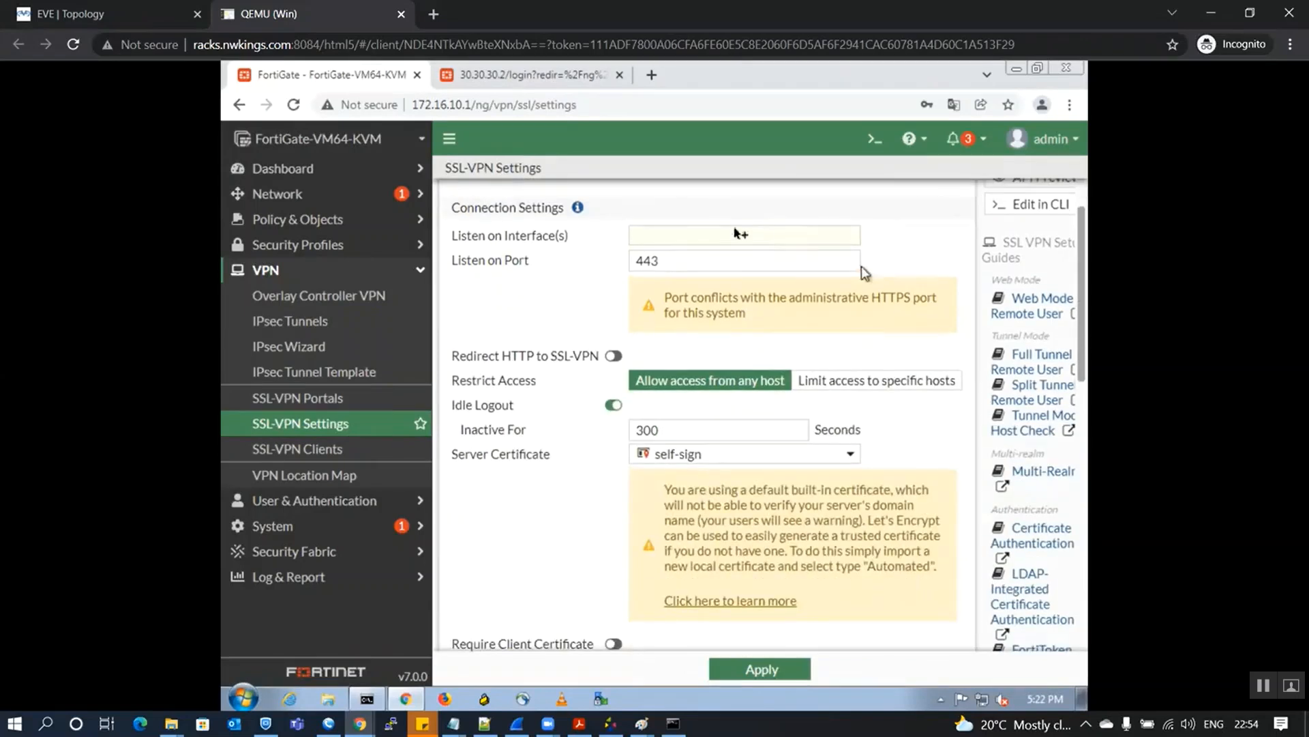
pyautogui.click(673, 242)
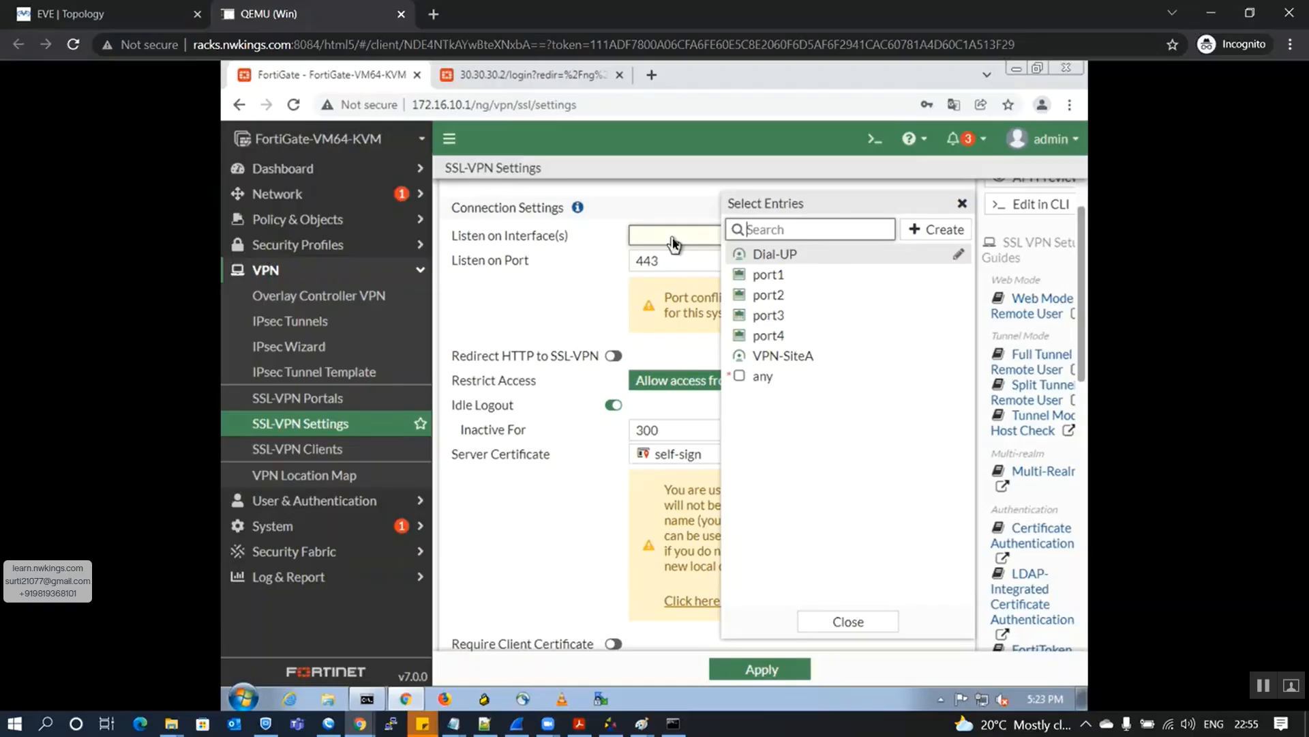
pyautogui.click(776, 306)
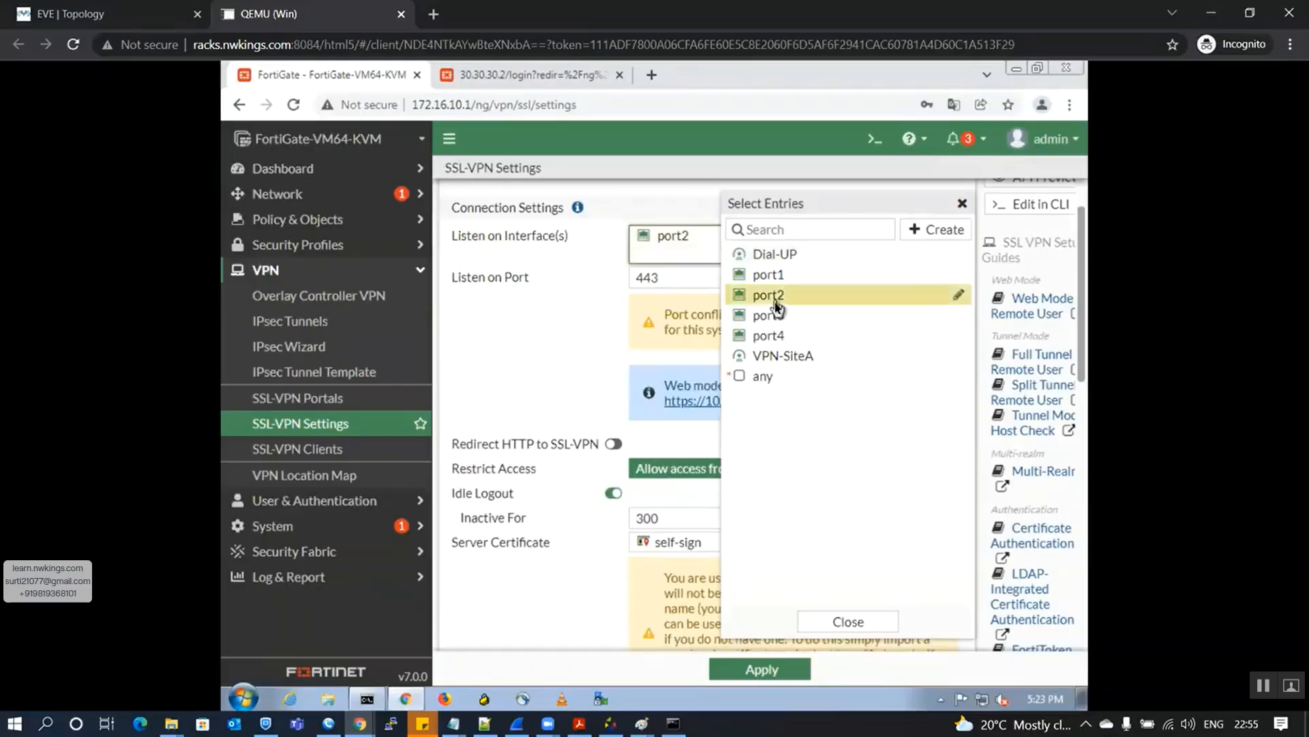
pyautogui.click(508, 341)
# - Set the SSL-VPN listening port to 11443
pyautogui.click(666, 279)
pyautogui.press('Home')
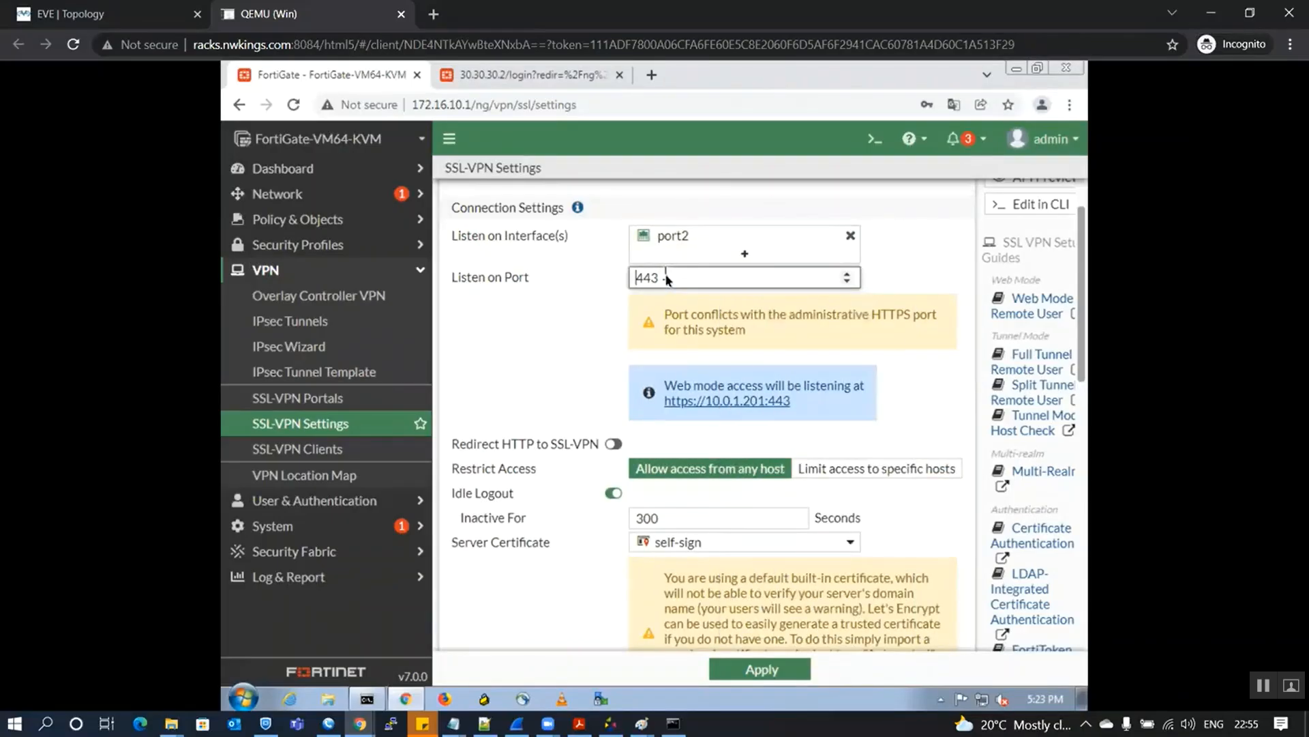
pyautogui.write('1')
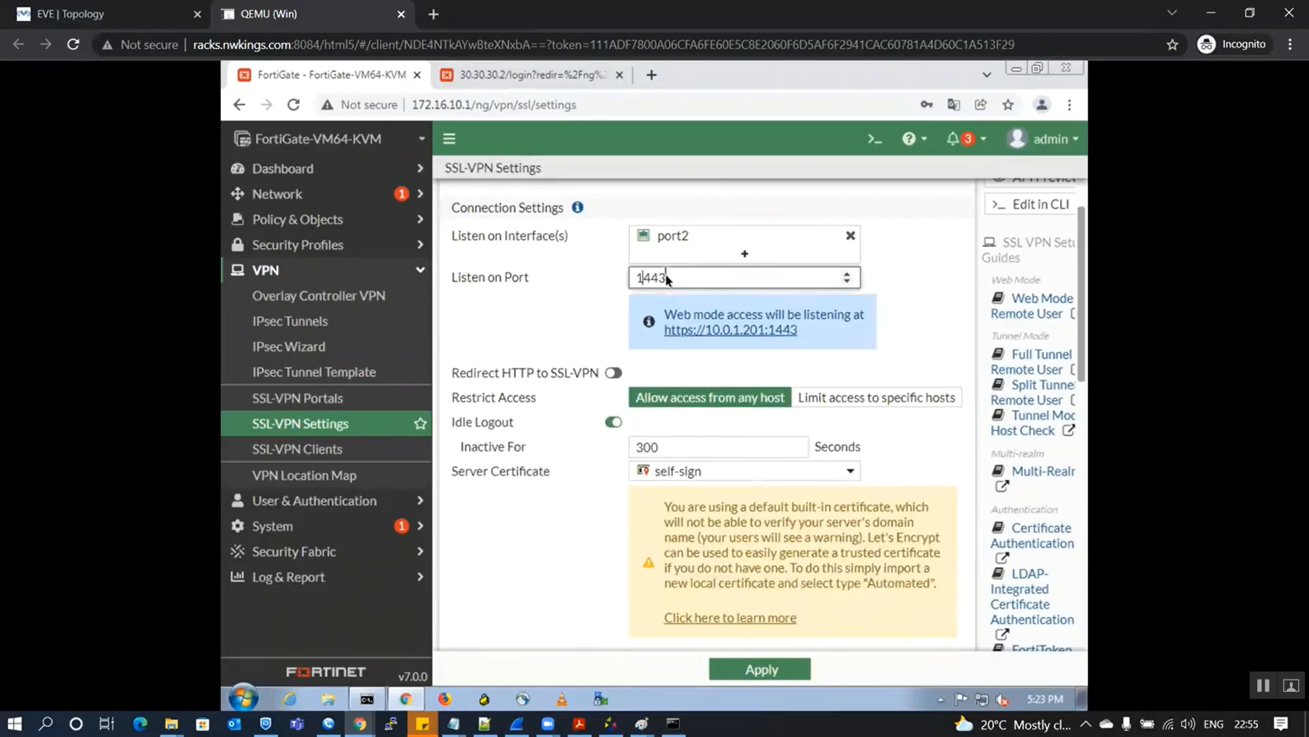
pyautogui.write('1')
pyautogui.press('Left')
pyautogui.press('Left')
pyautogui.click(693, 367)
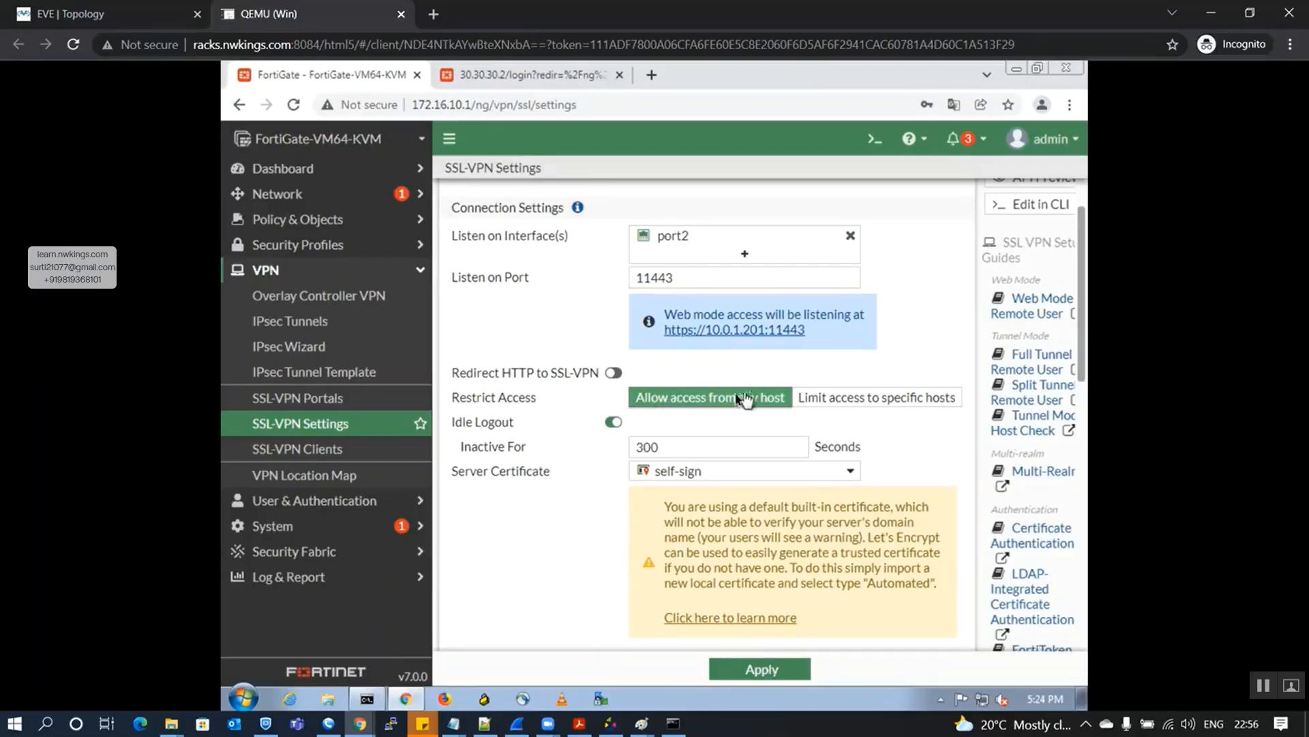
# - Restrict SSL-VPN access to specific hosts and view the address objects available as hosts, without selecting any
pyautogui.click(856, 402)
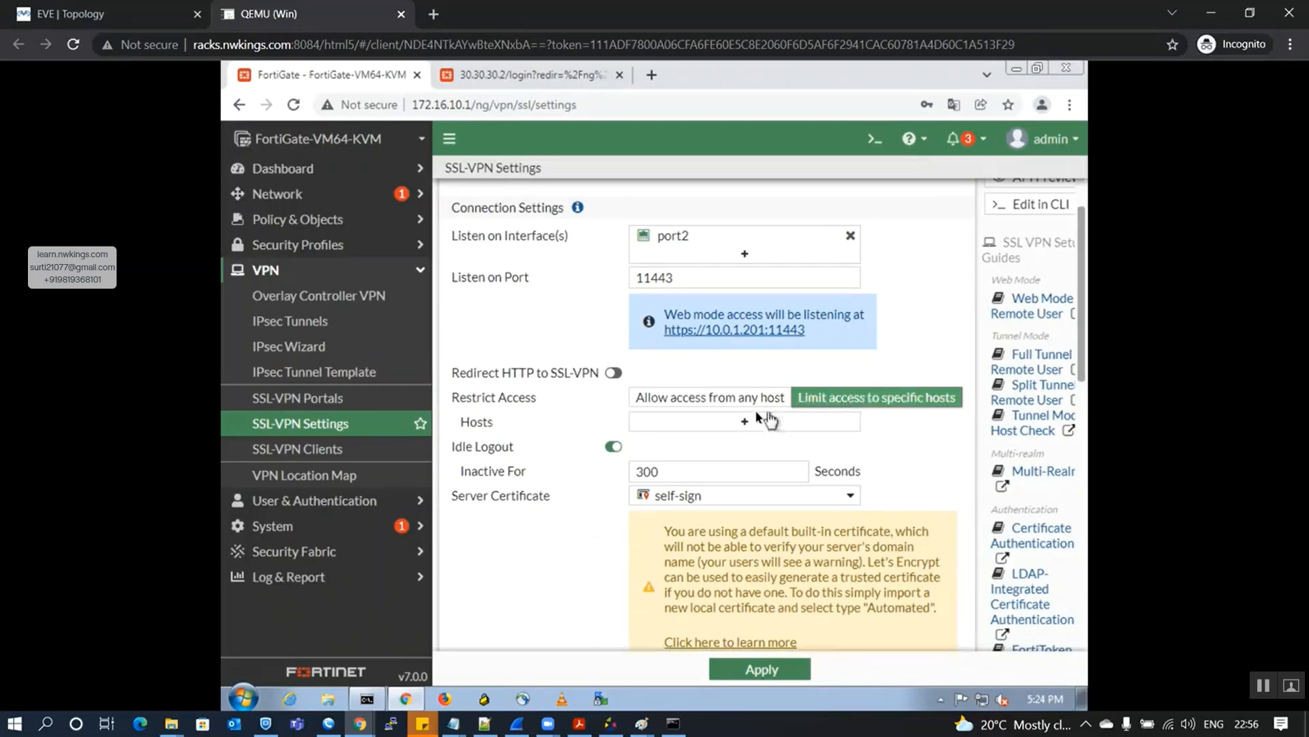
pyautogui.click(764, 427)
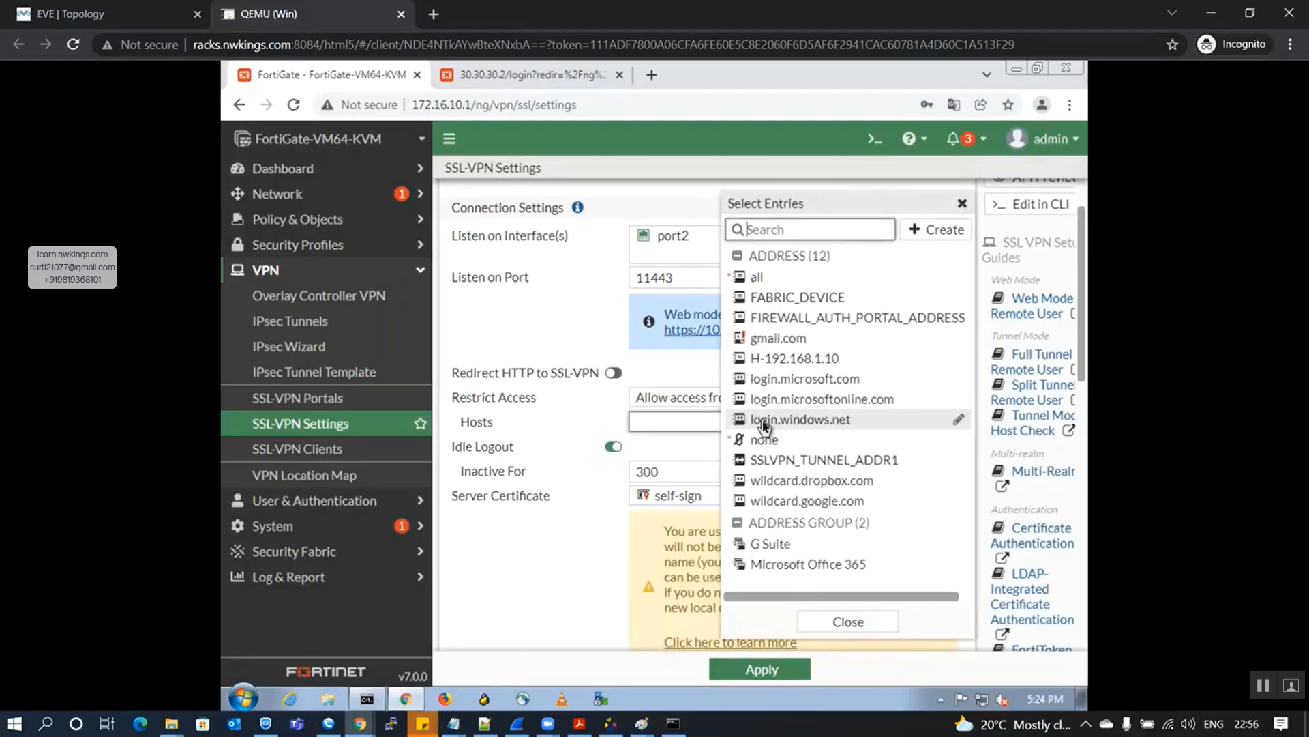
pyautogui.moveTo(764, 427)
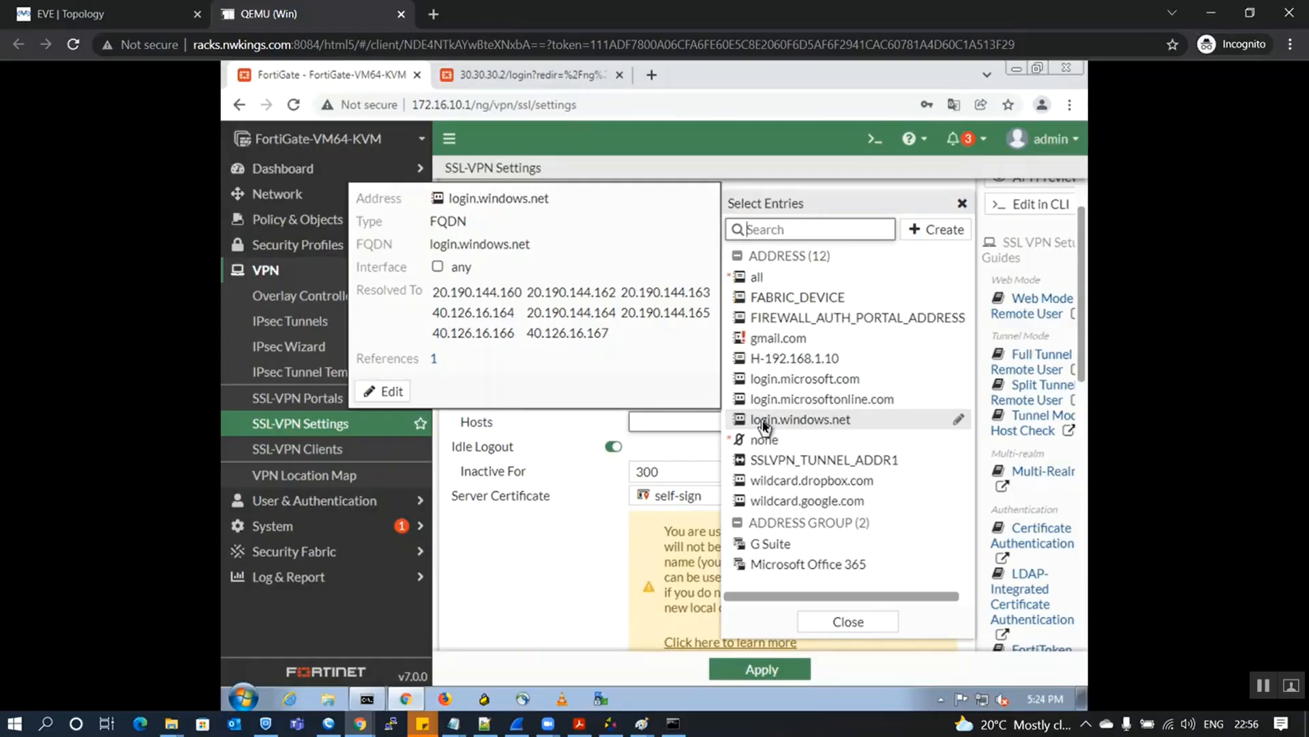
pyautogui.click(573, 428)
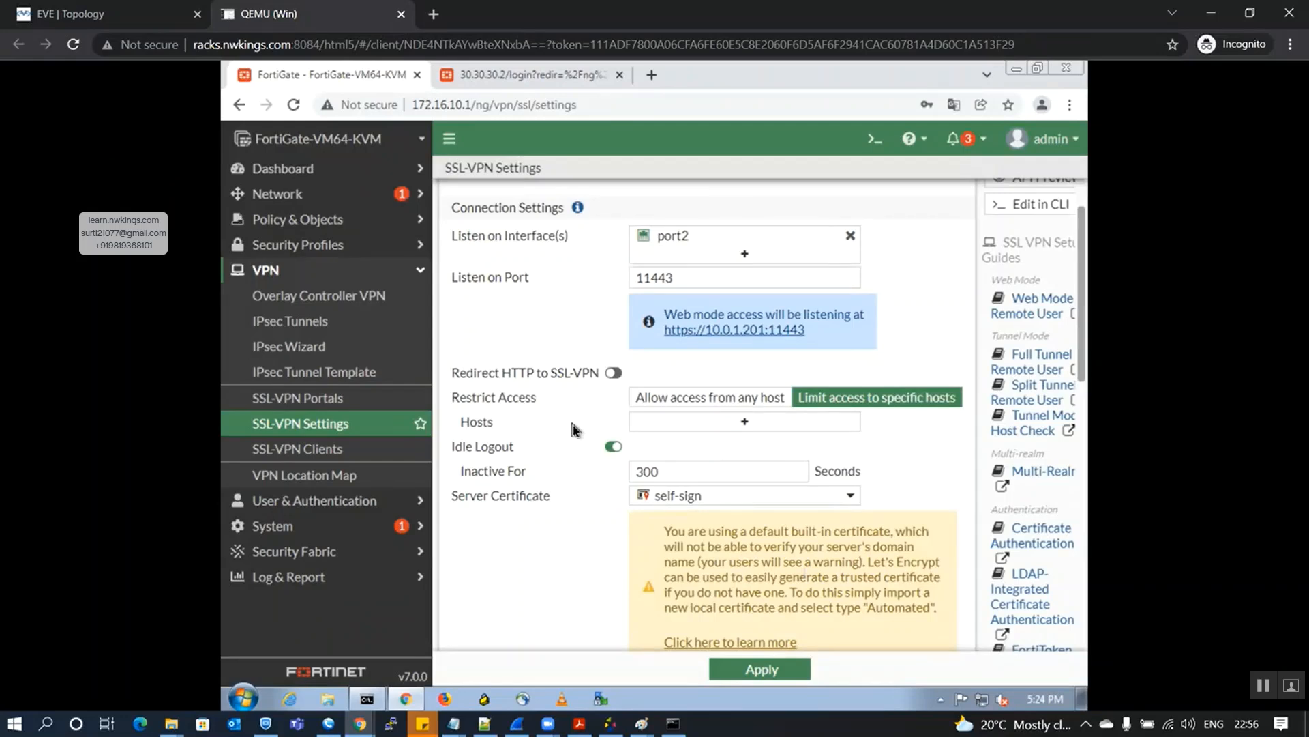
# - Examine the SSL-VPN idle logout time and the available server certificates, and reveal the System section's pages
pyautogui.click(677, 474)
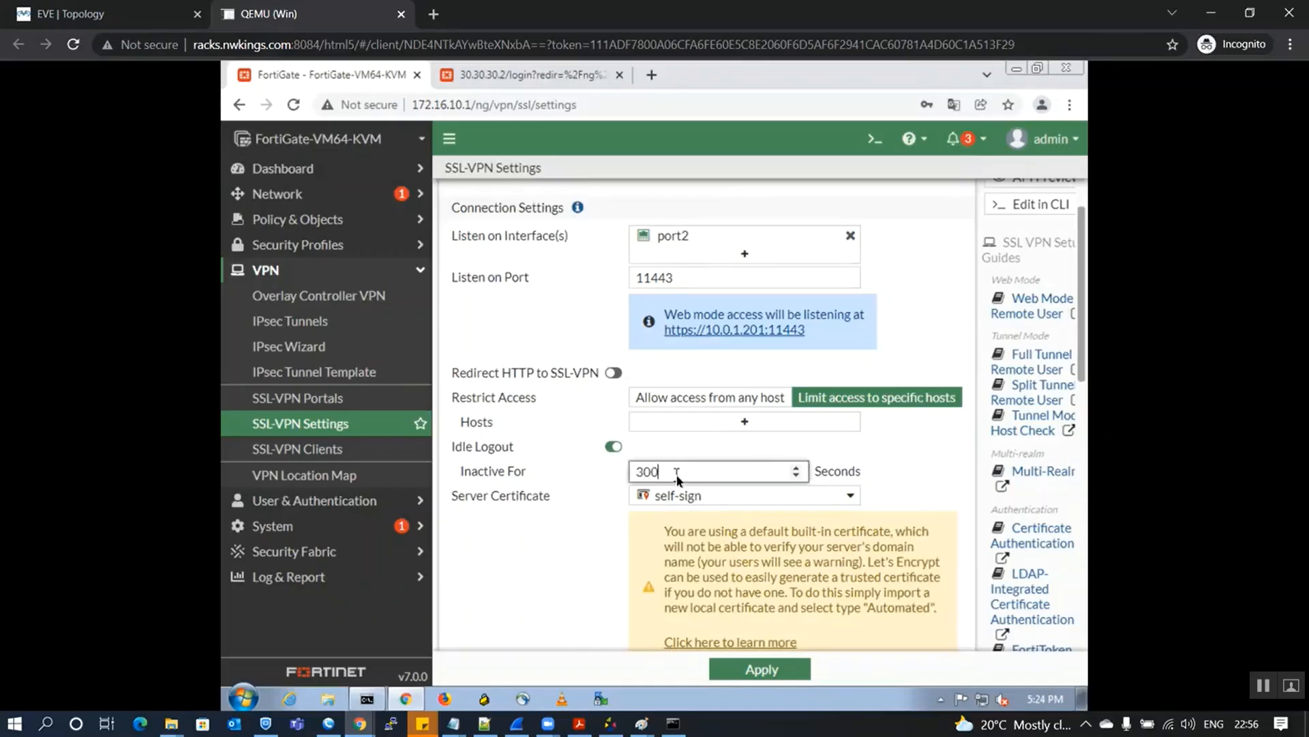
pyautogui.click(557, 508)
pyautogui.scroll(-2, 556, 506)
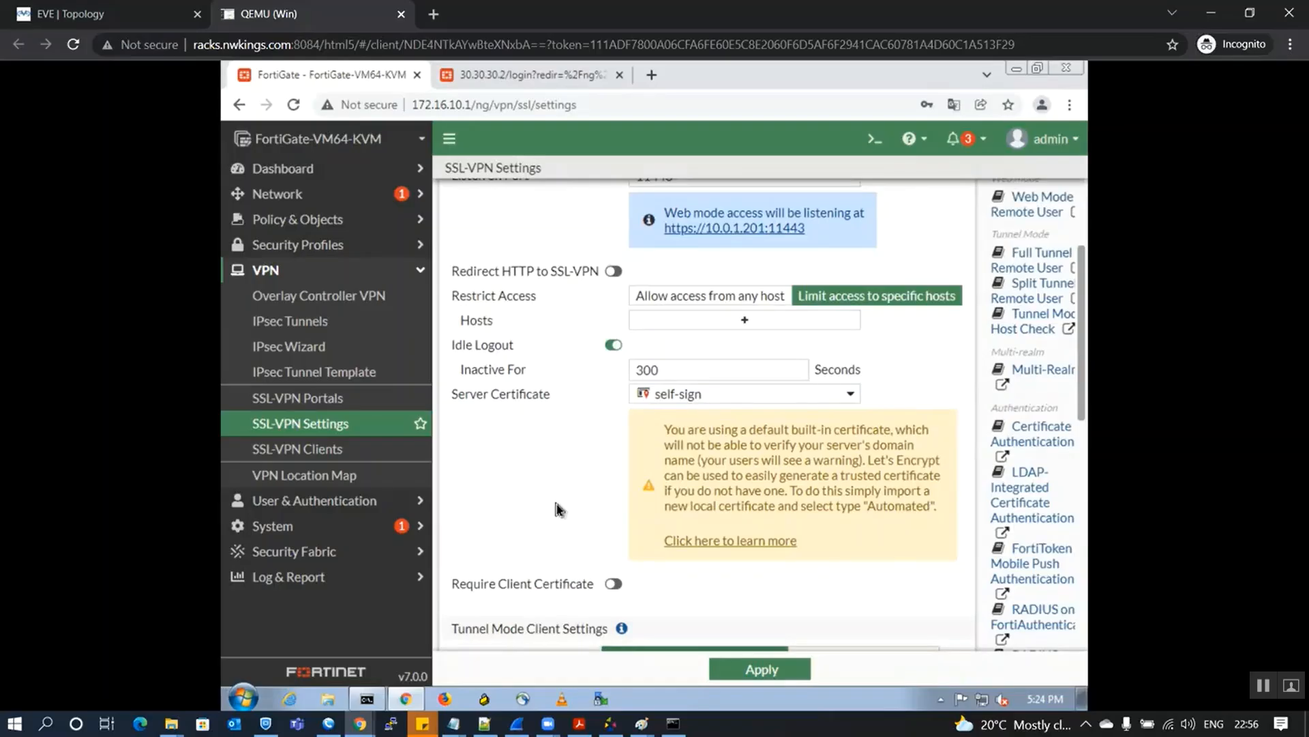
pyautogui.scroll(-1, 557, 506)
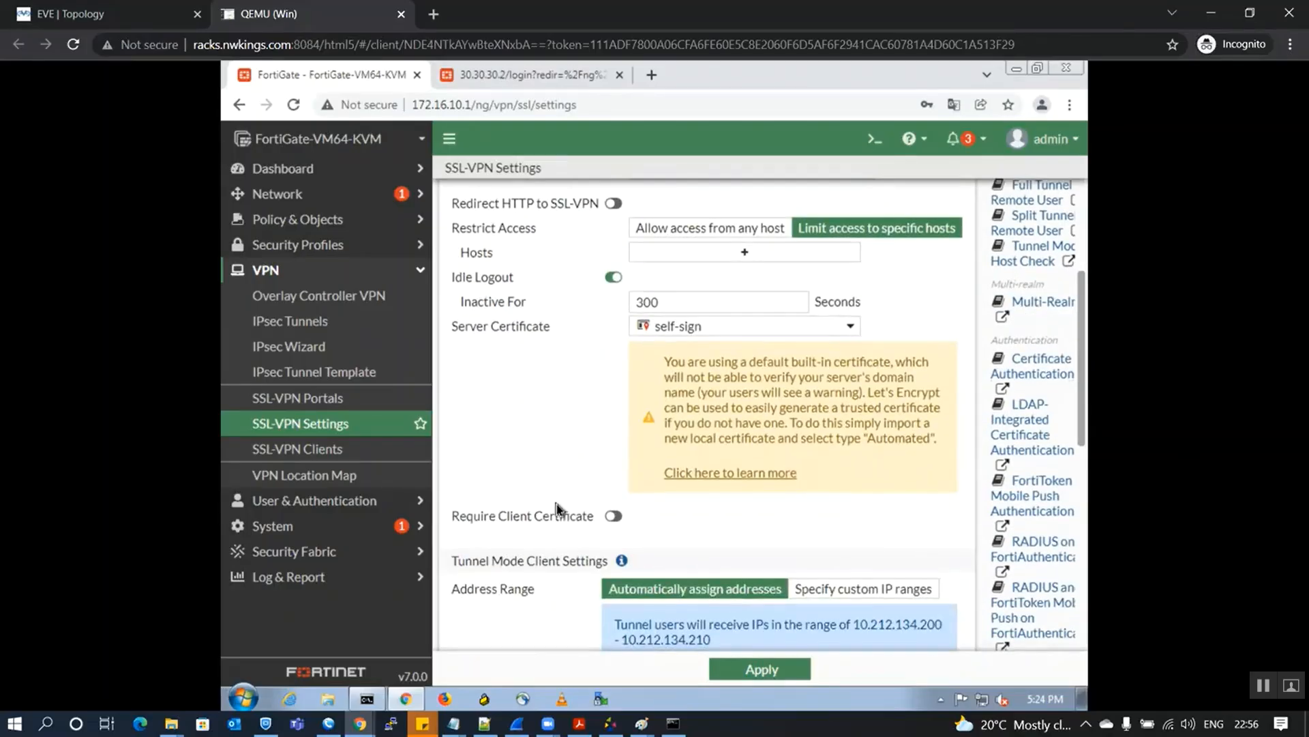
pyautogui.click(717, 334)
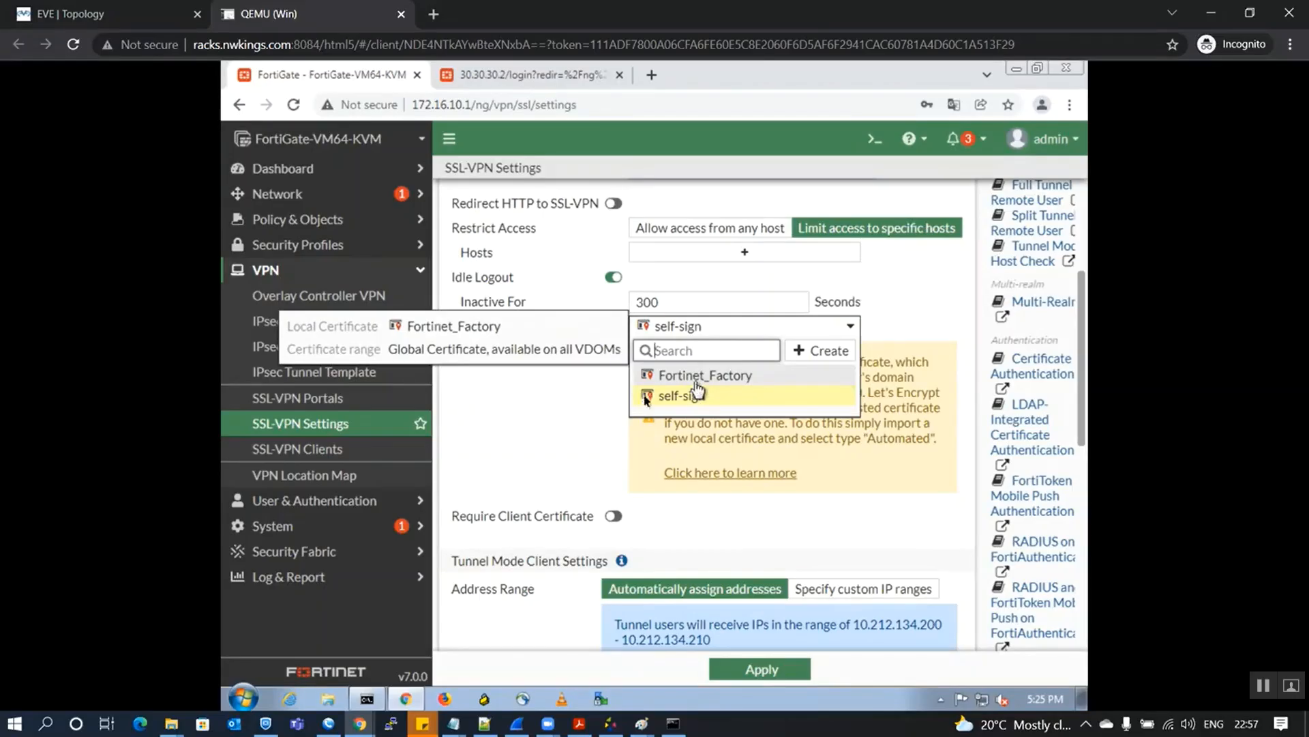
pyautogui.click(487, 536)
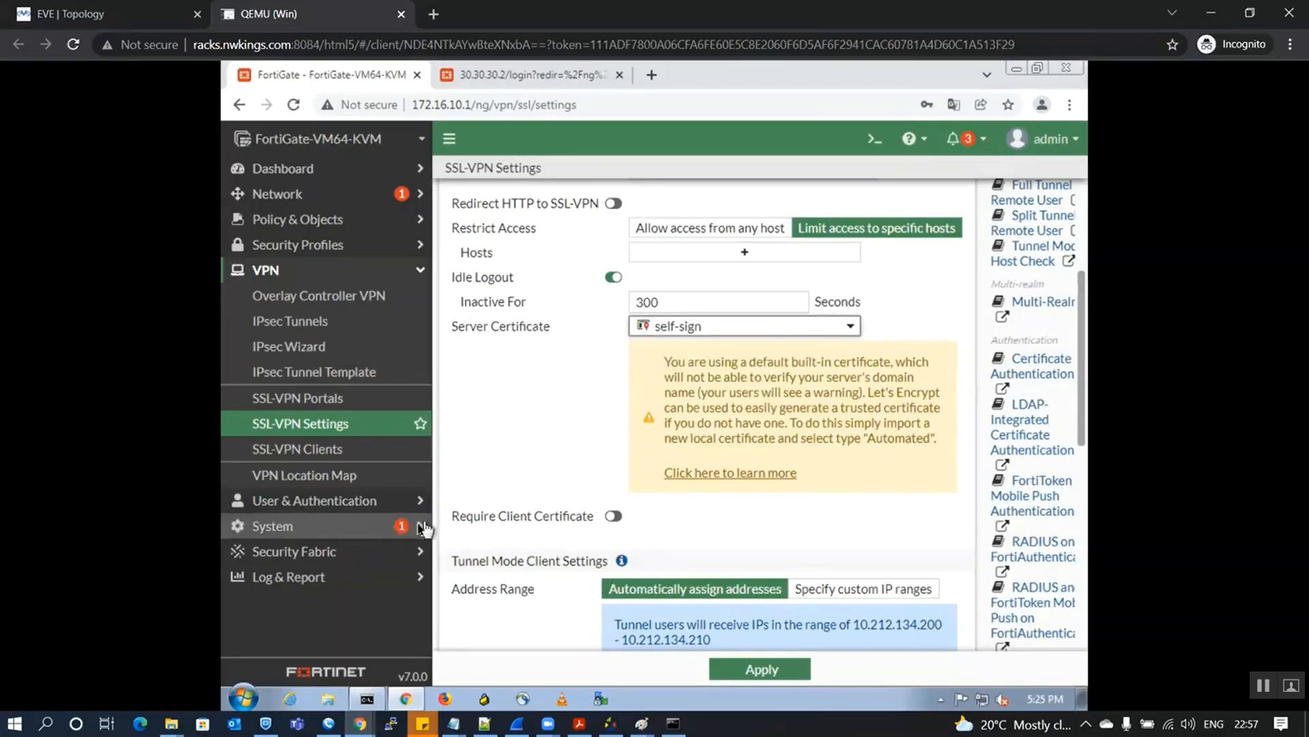
pyautogui.click(343, 537)
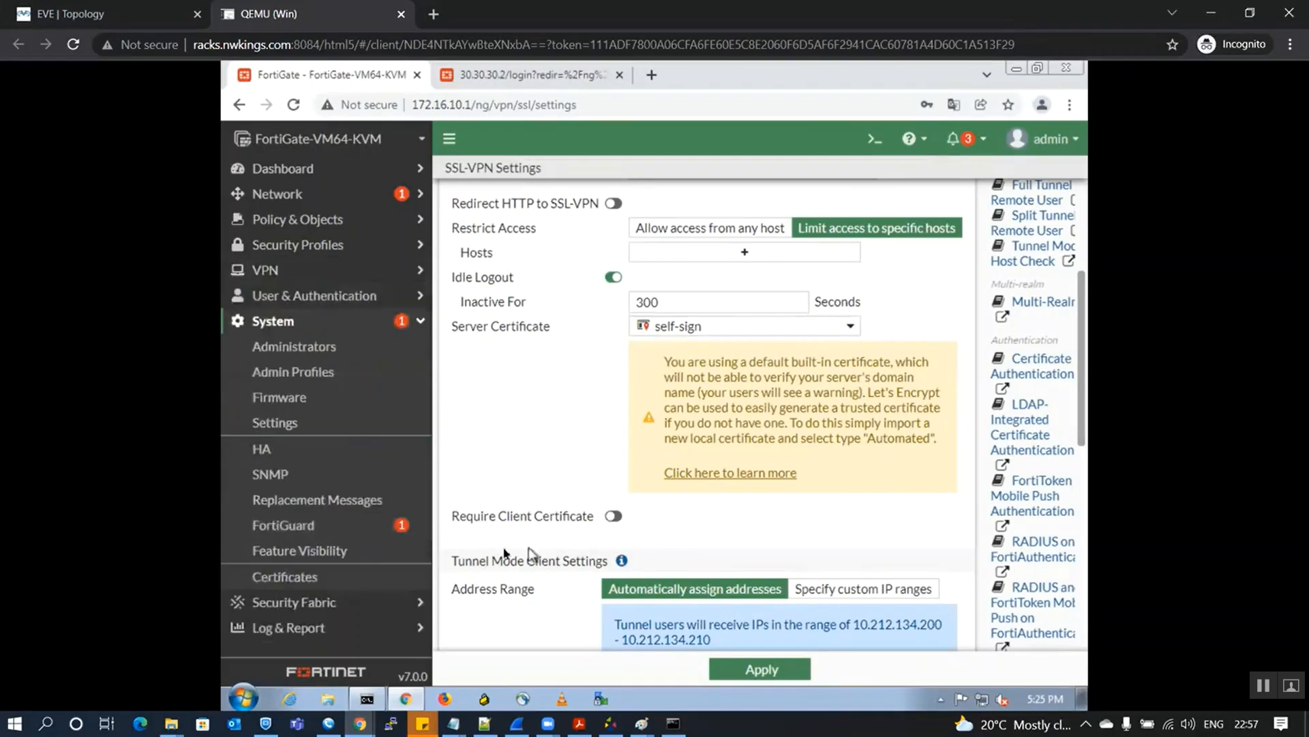
# - View the import options for system certificates, and return to the SSL-VPN settings to check the server certificate choices
pyautogui.click(295, 589)
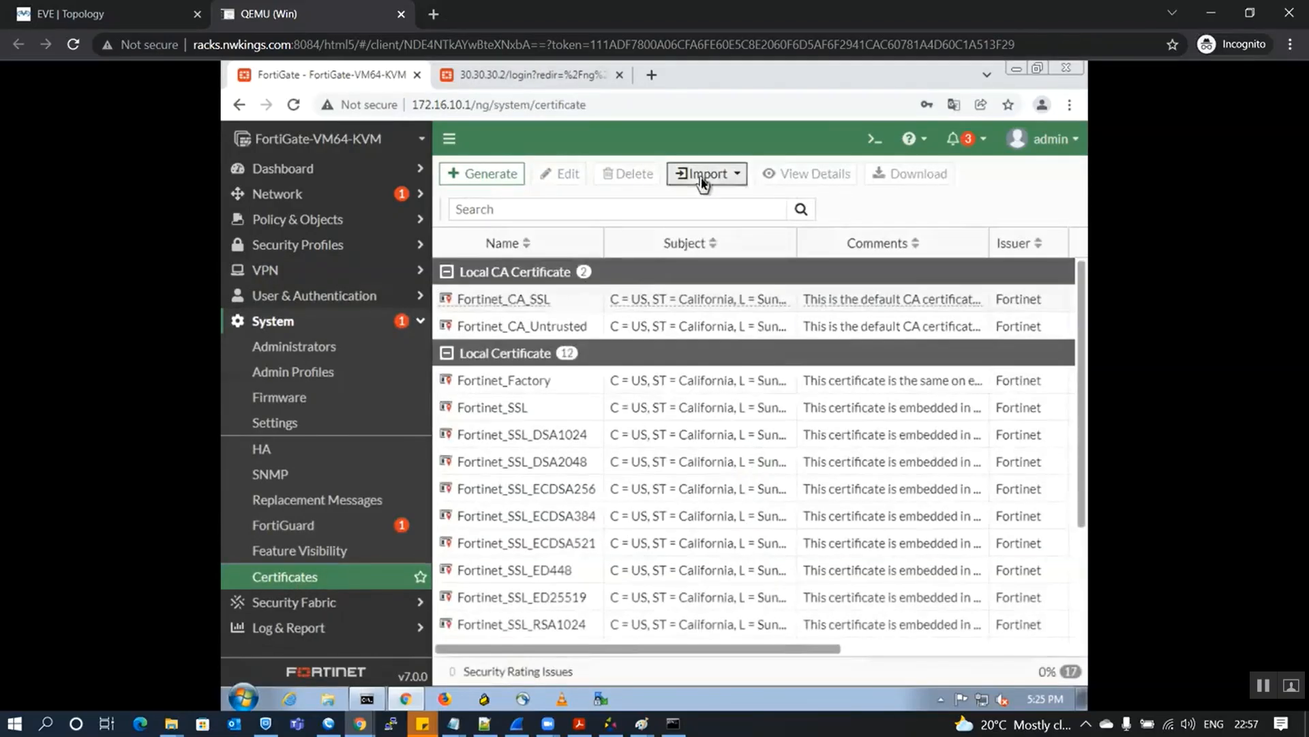
pyautogui.click(703, 179)
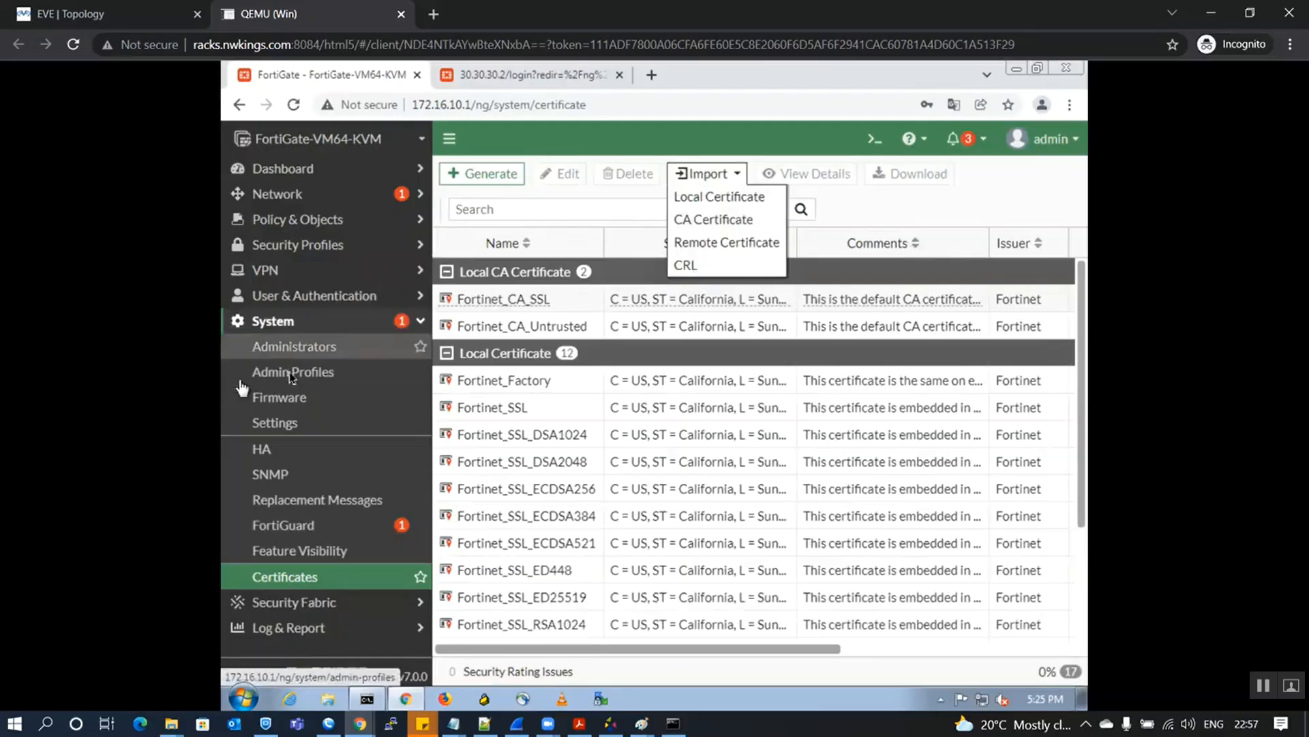
pyautogui.click(285, 279)
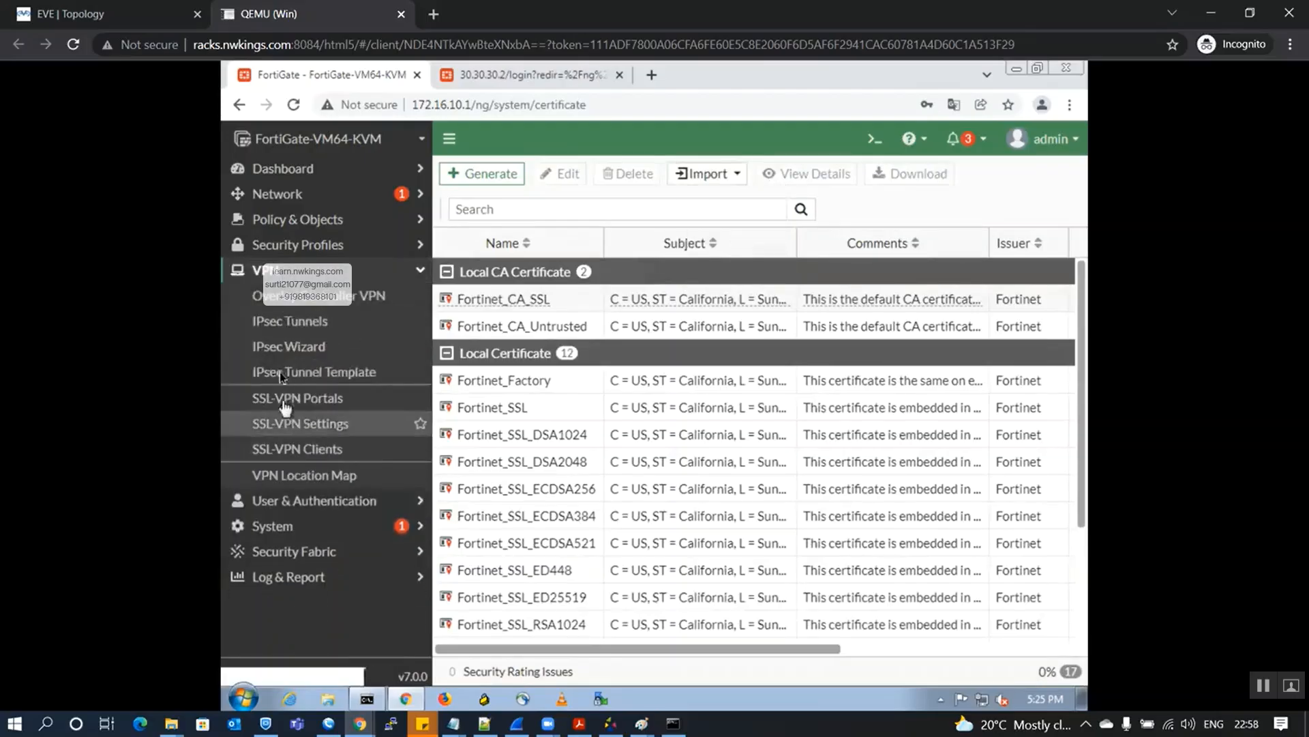
pyautogui.click(289, 436)
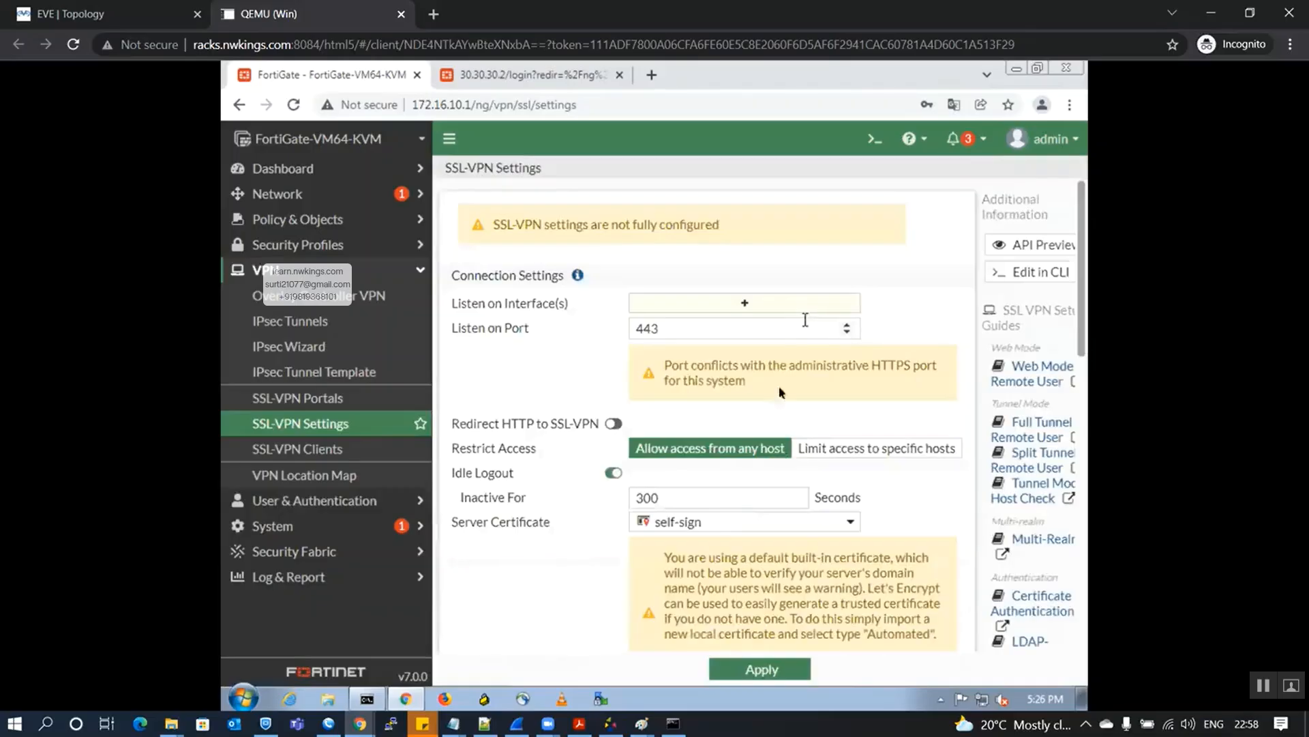
pyautogui.click(723, 523)
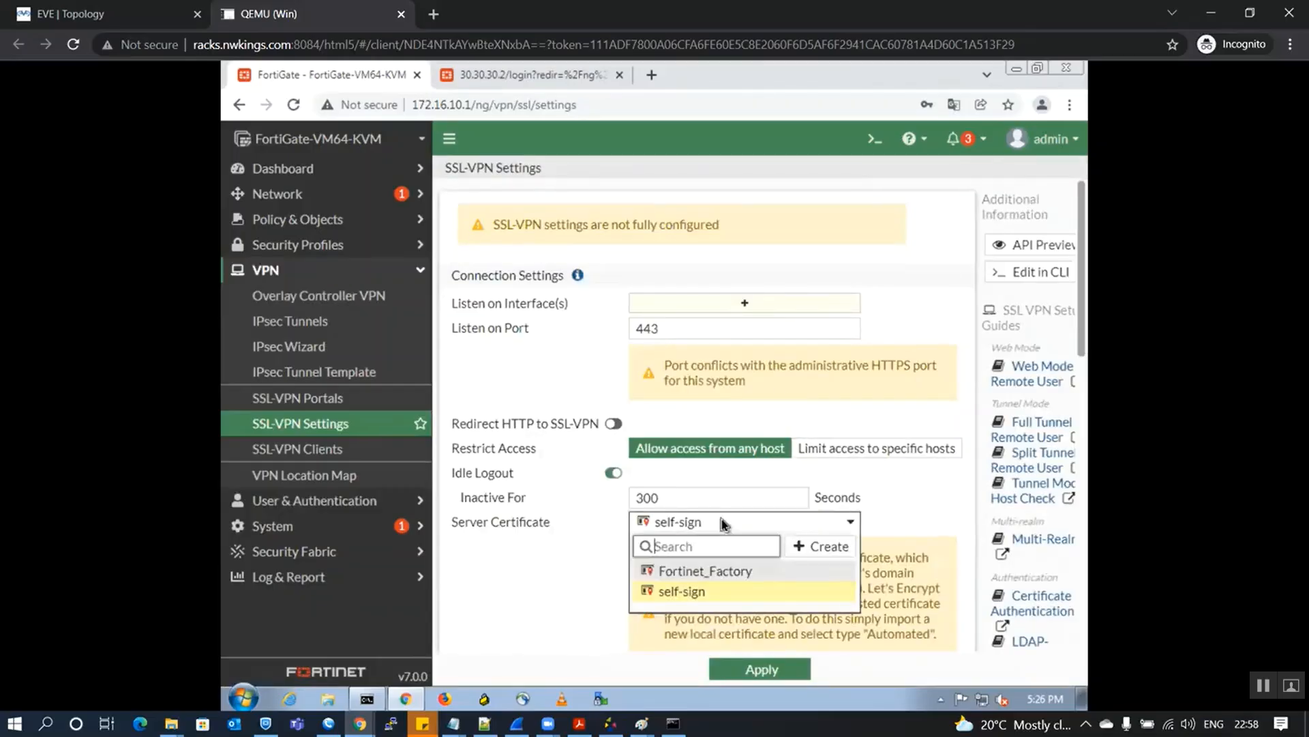
pyautogui.click(788, 326)
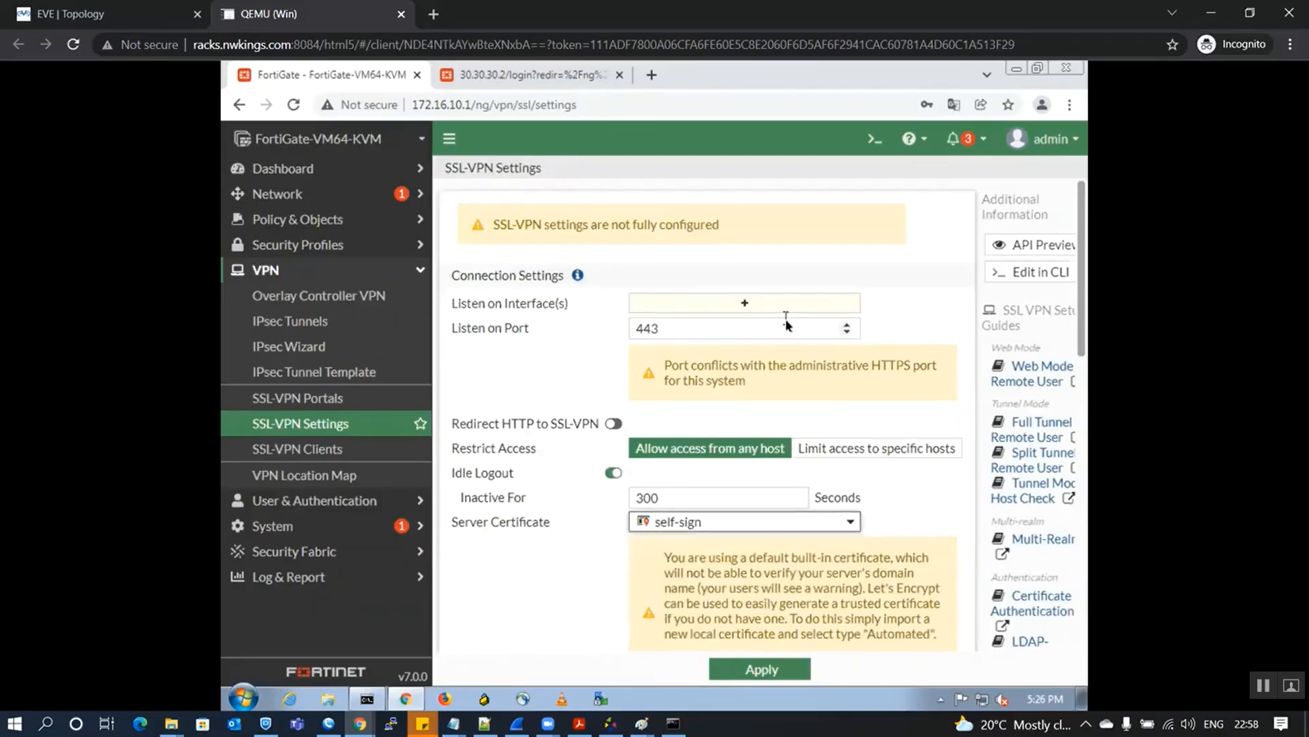
# - Choose port2 as the SSL-VPN listening interface and set the listening port to 11443
pyautogui.click(791, 303)
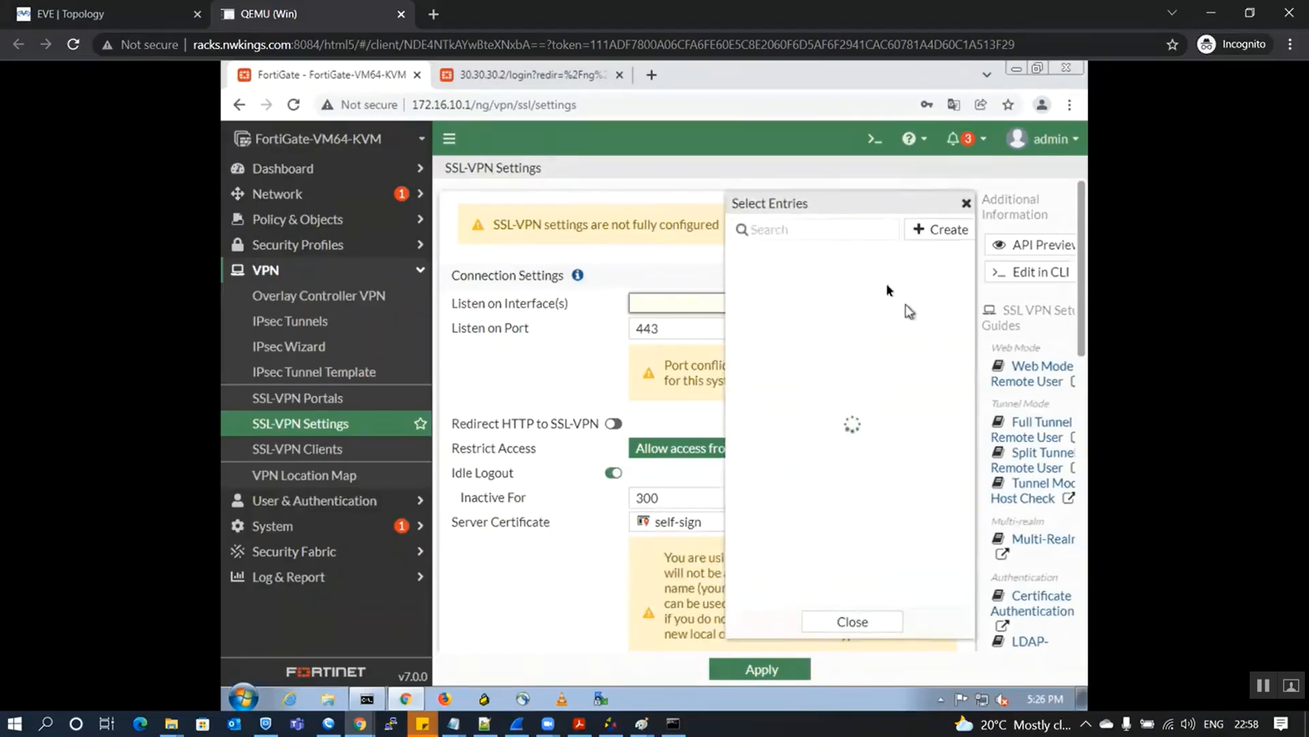
pyautogui.click(781, 296)
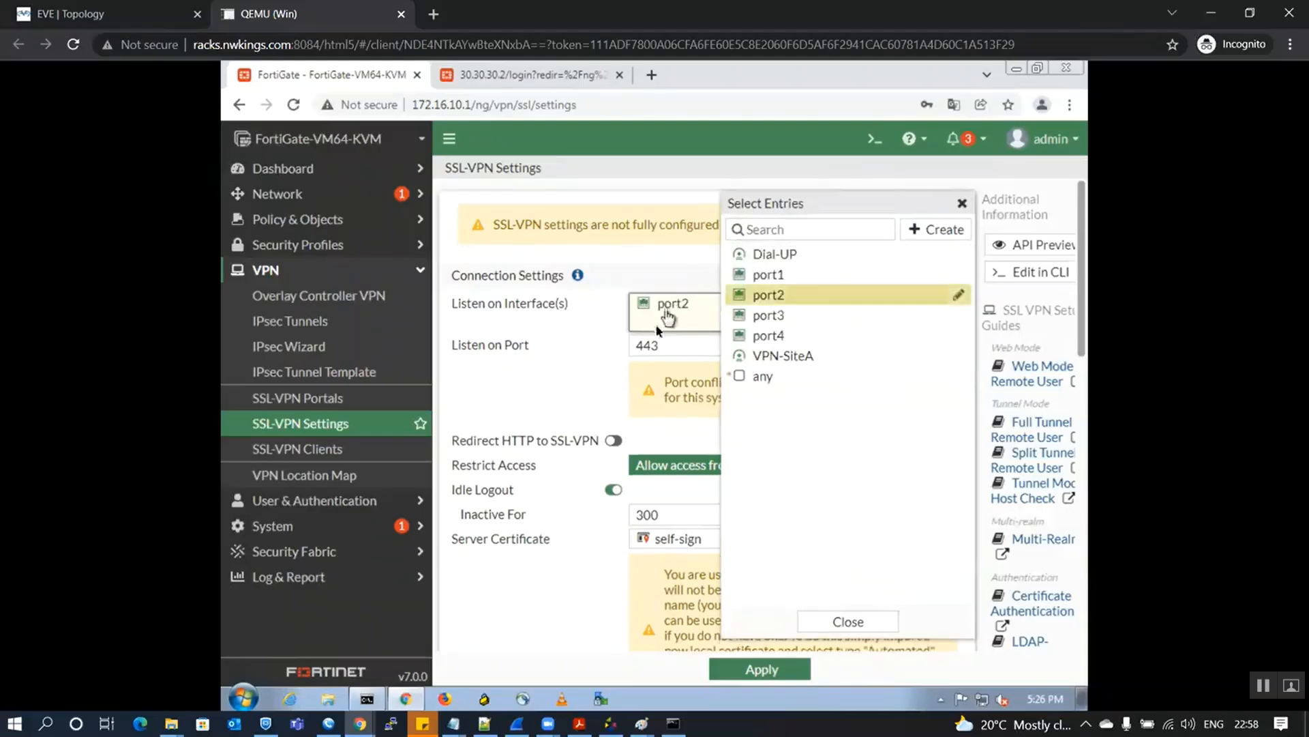
pyautogui.click(659, 346)
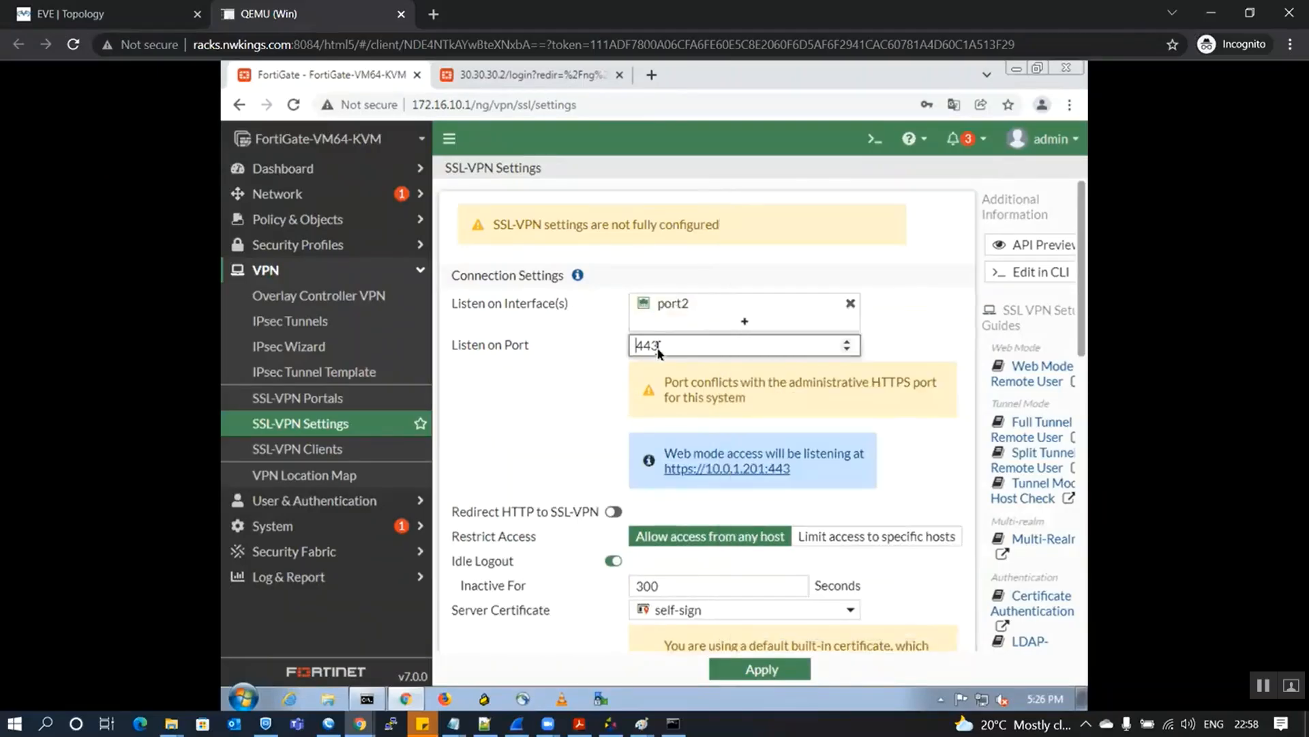
pyautogui.write('11')
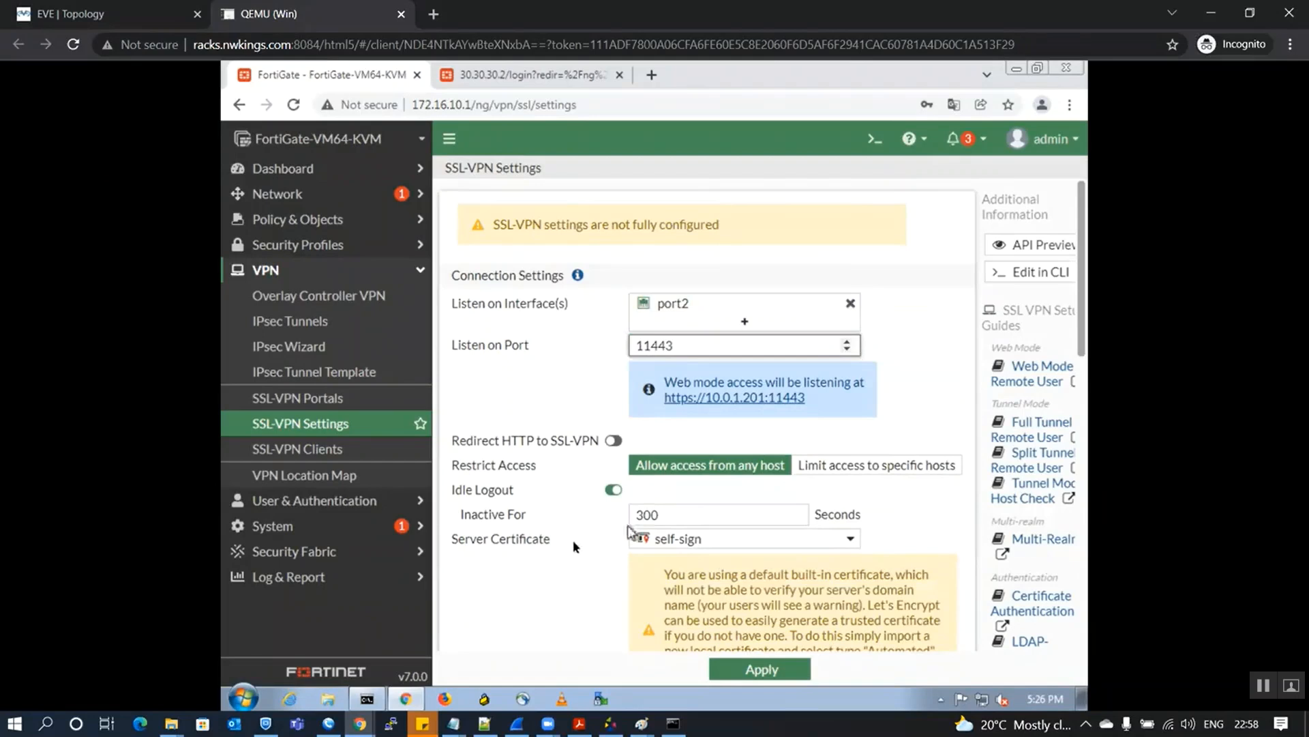
pyautogui.click(575, 551)
# - Check the client certificate requirement in the SSL-VPN settings, and switch to FortiClient to disconnect the active VPN connection
pyautogui.scroll(-5, 575, 551)
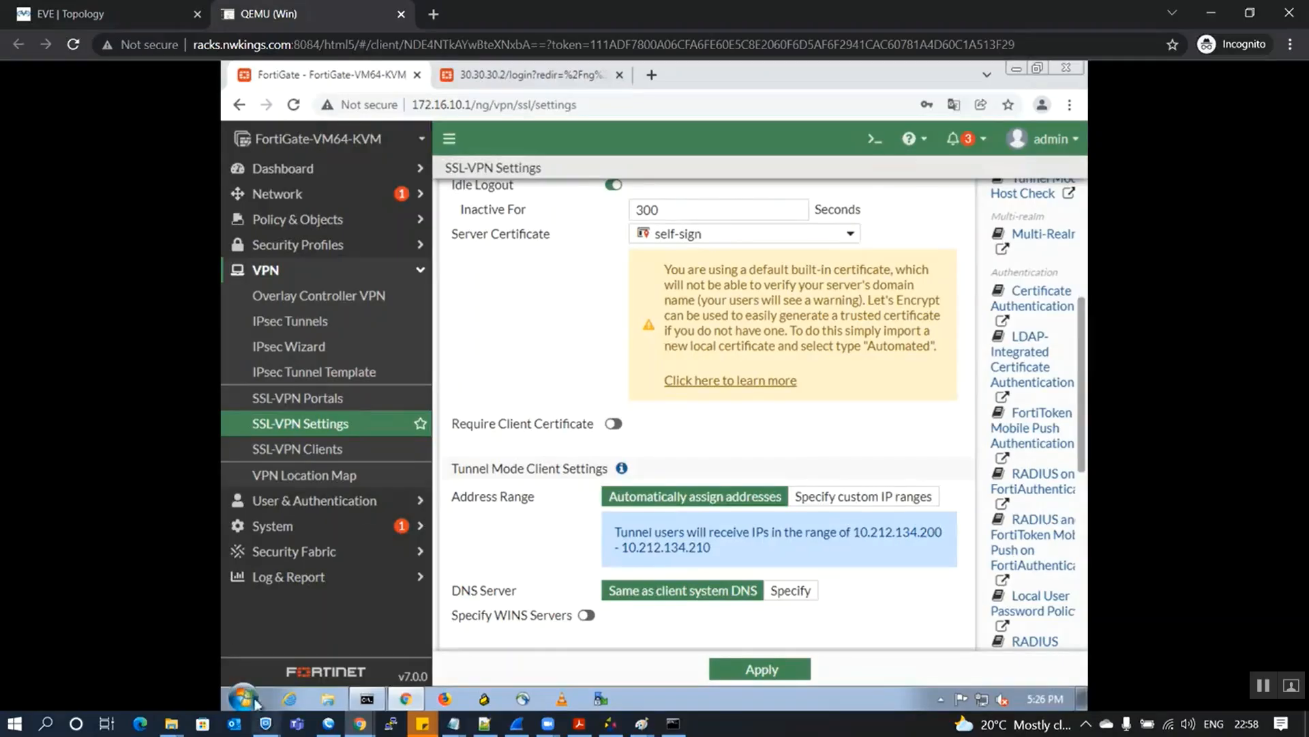
pyautogui.click(265, 723)
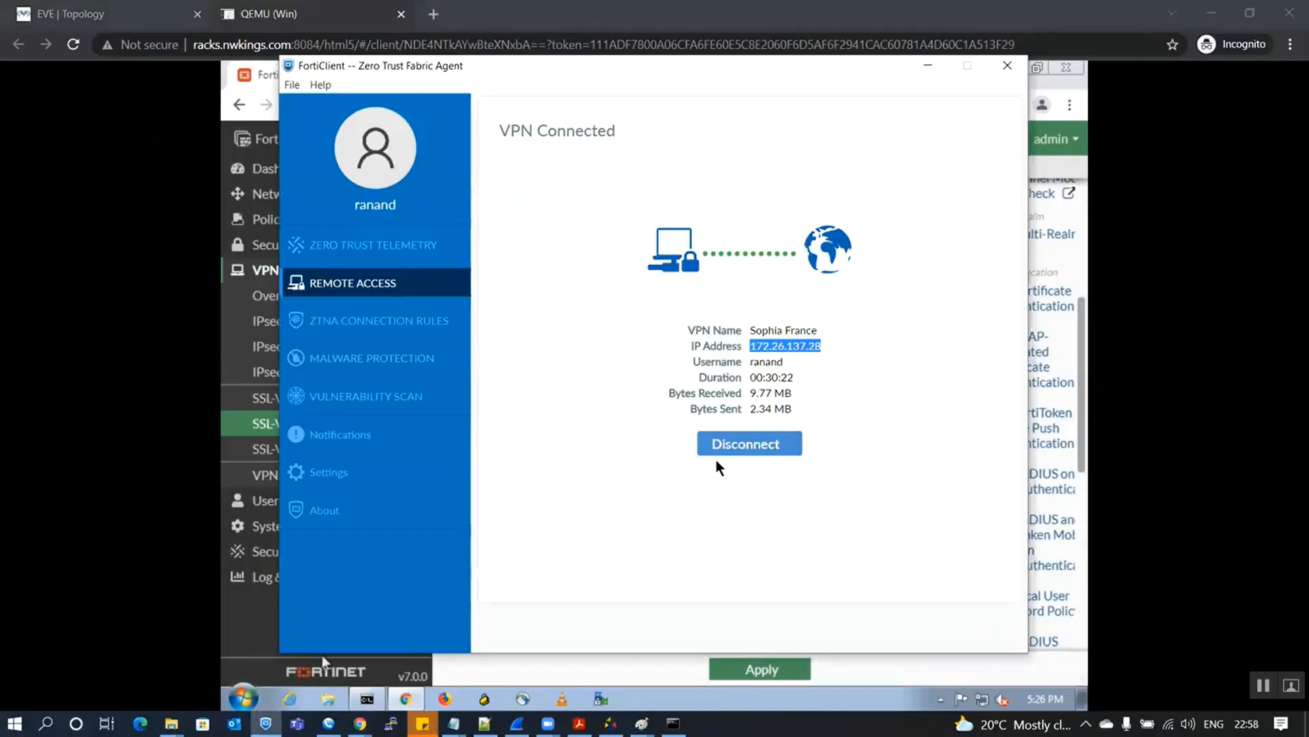
pyautogui.click(747, 447)
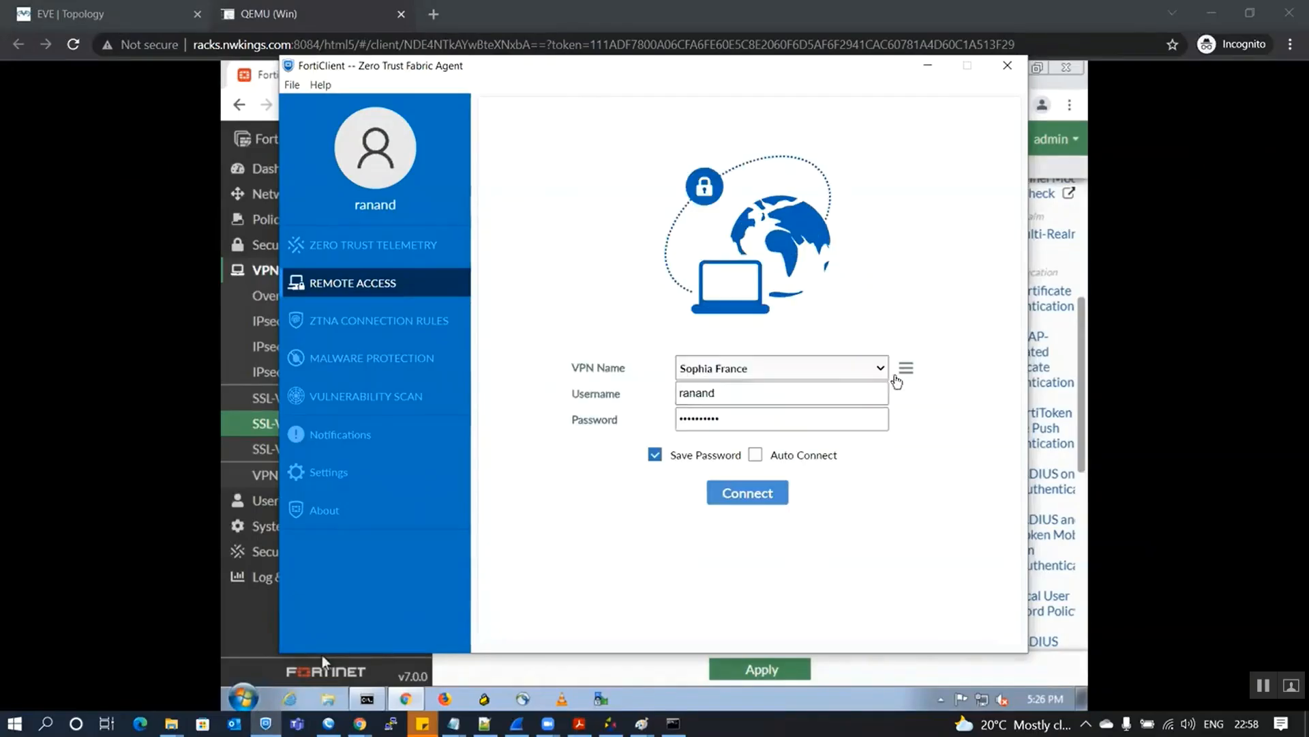
# - Start a new SSL-VPN connection in FortiClient to view its client certificate options, and return to the FortiGate SSL-VPN settings without saving
pyautogui.click(906, 367)
pyautogui.click(820, 385)
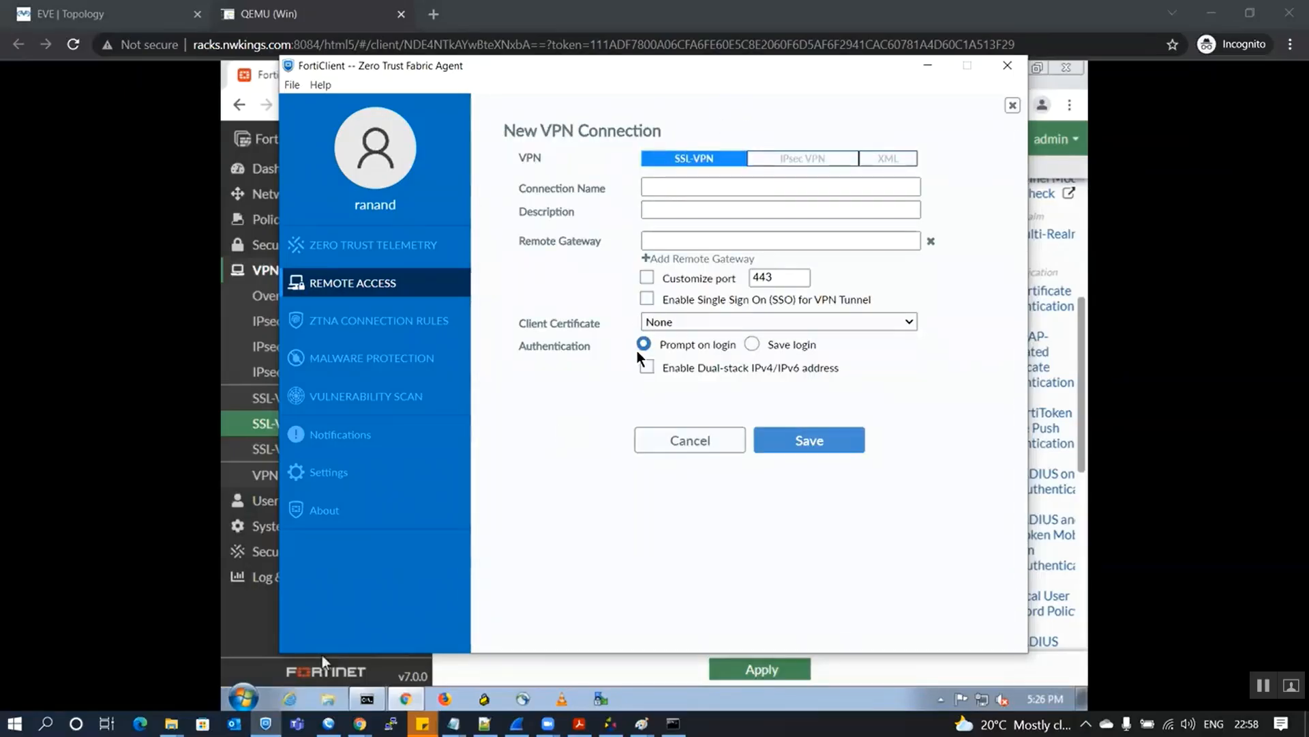
pyautogui.click(691, 330)
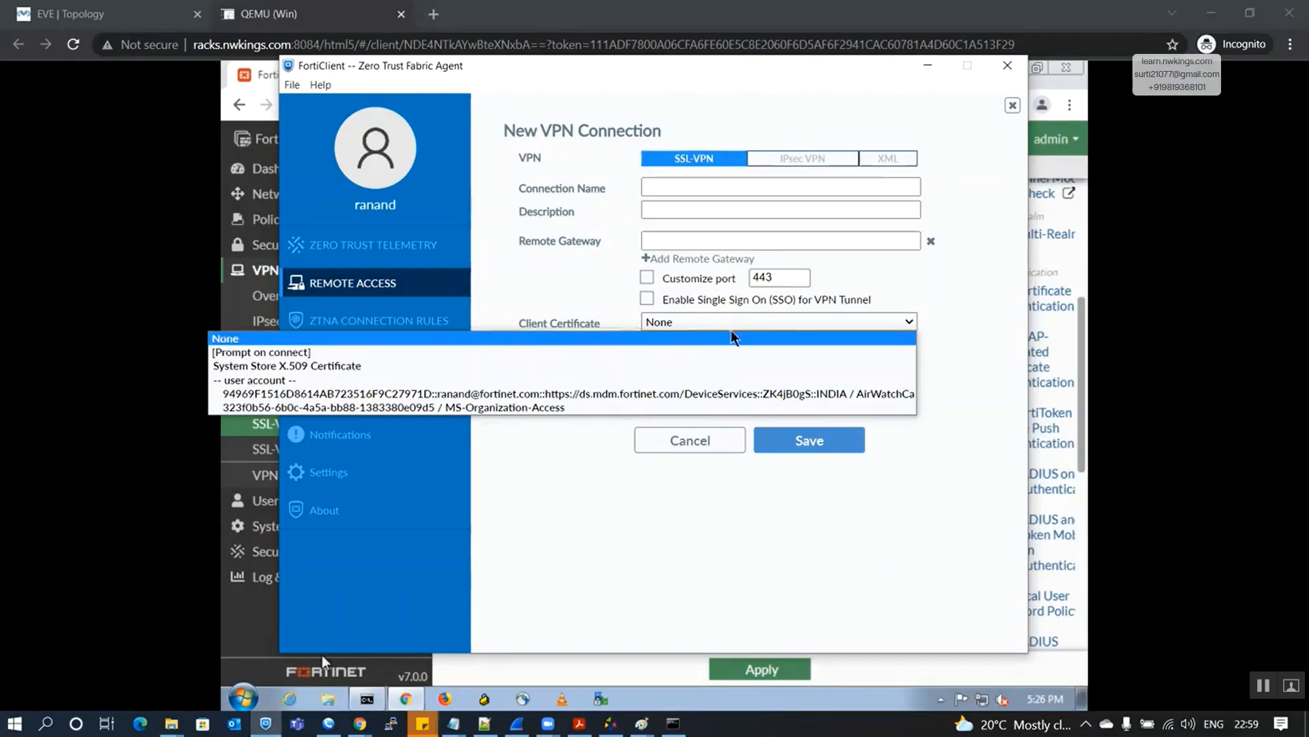
pyautogui.click(712, 326)
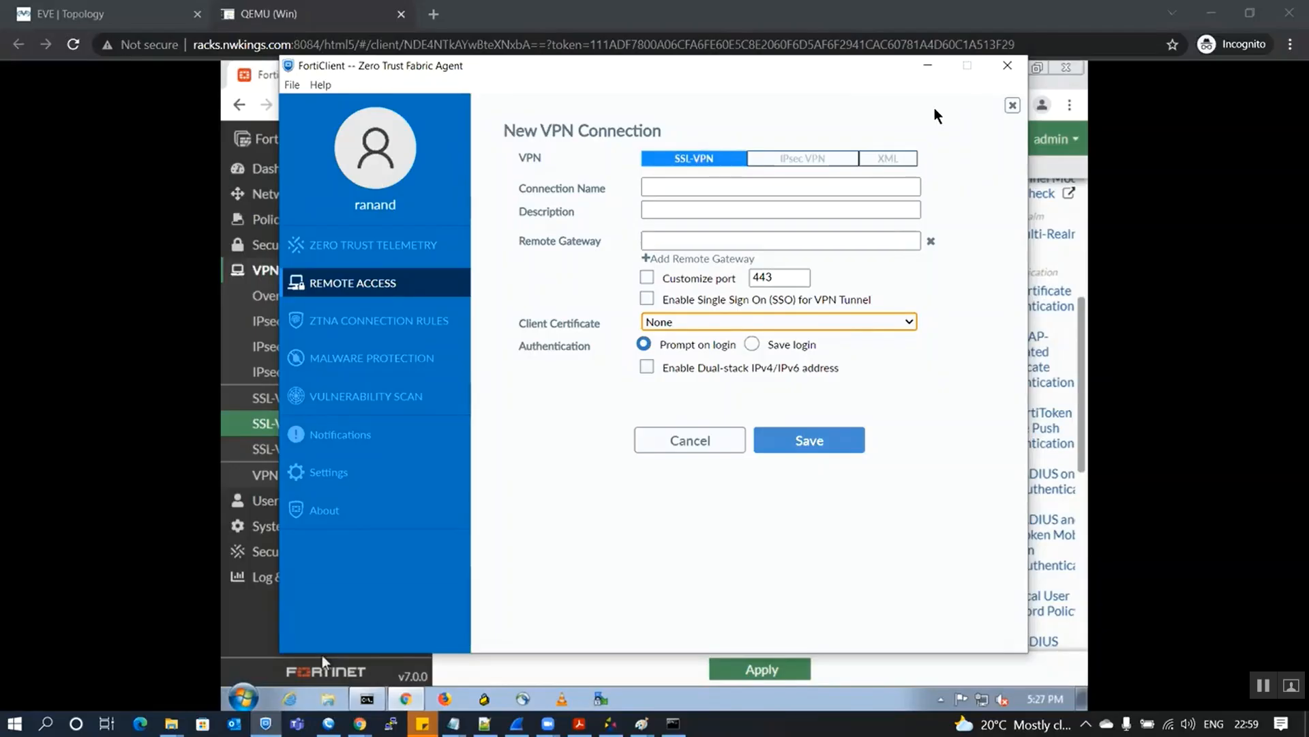
pyautogui.click(928, 66)
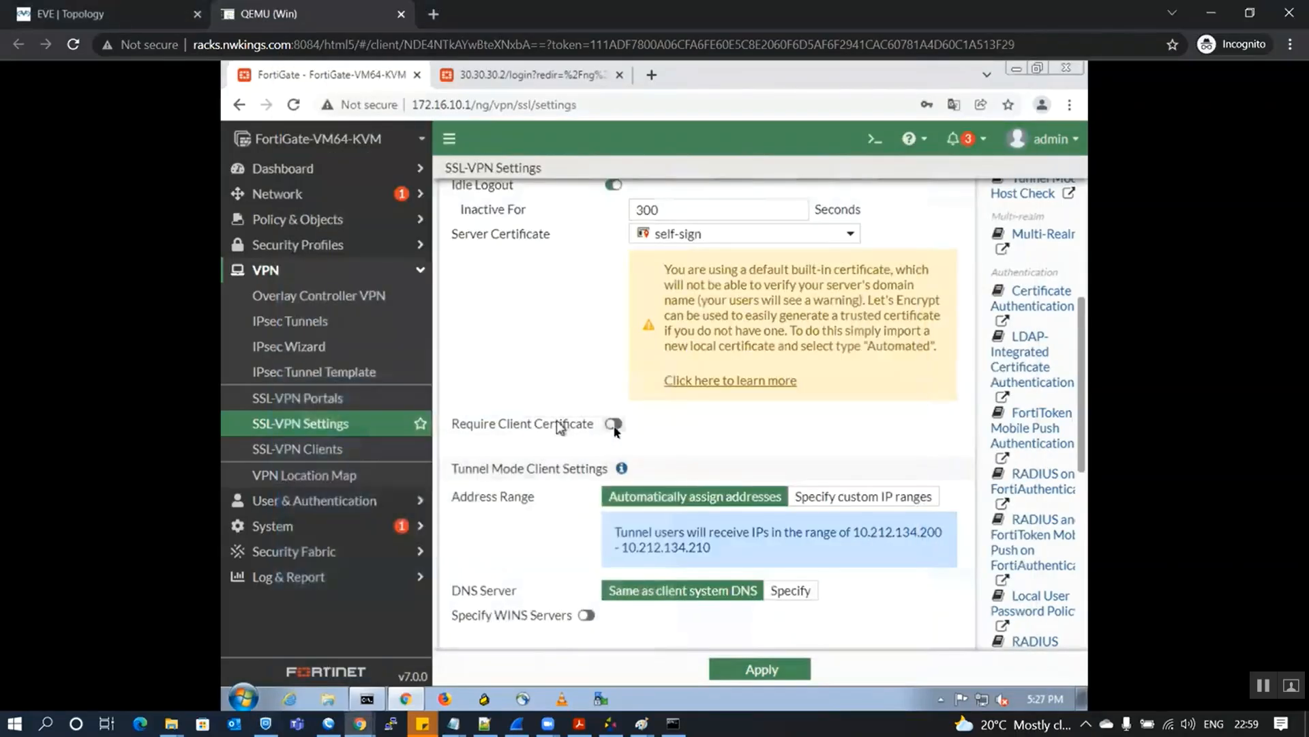
# - Try requiring a client certificate and specifying custom IP ranges for tunnel clients, and restore both settings
pyautogui.click(614, 425)
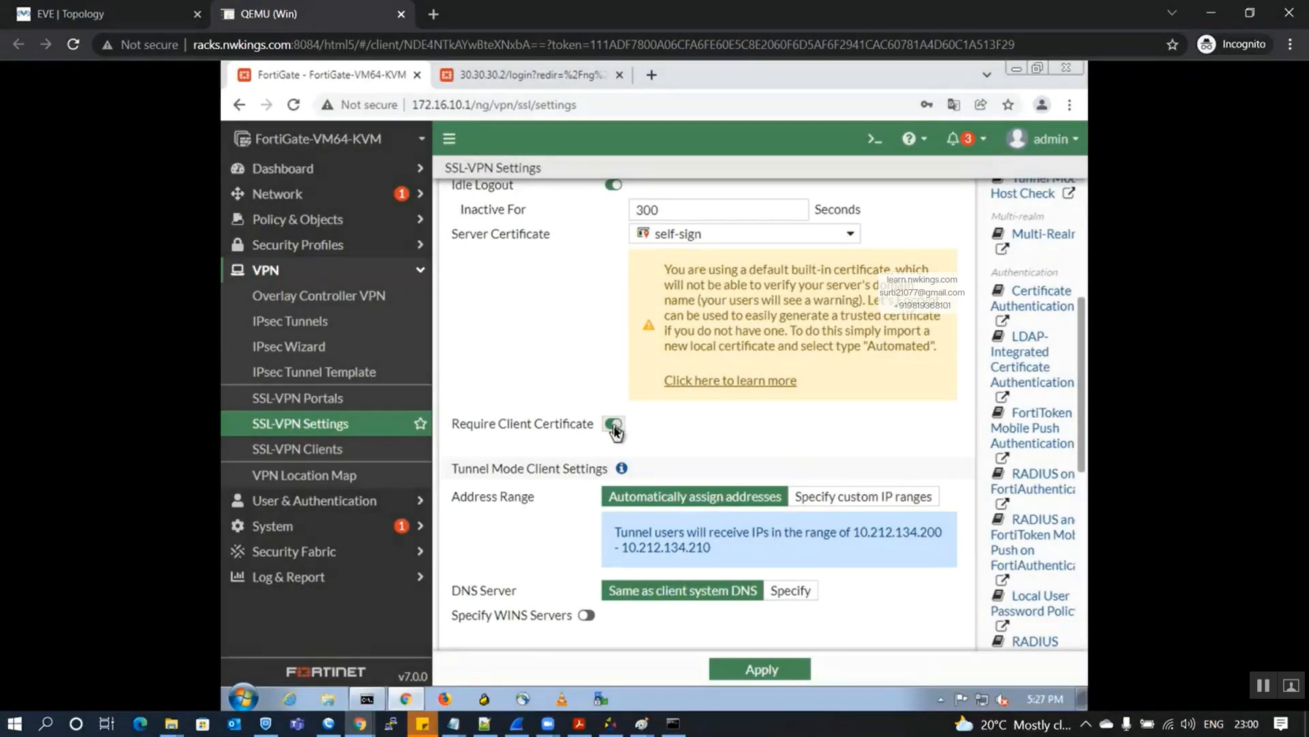
pyautogui.click(613, 425)
pyautogui.scroll(-3, 709, 438)
pyautogui.scroll(-2, 709, 438)
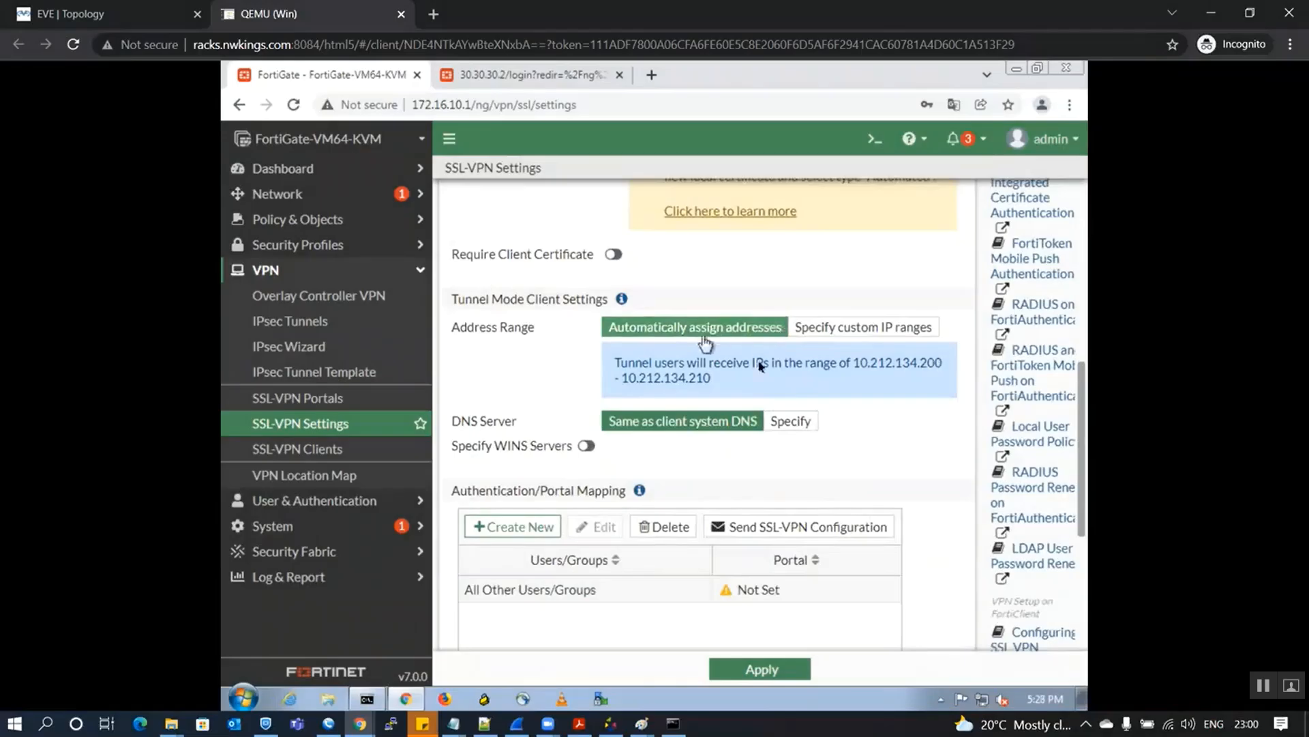
pyautogui.tripleClick(857, 365)
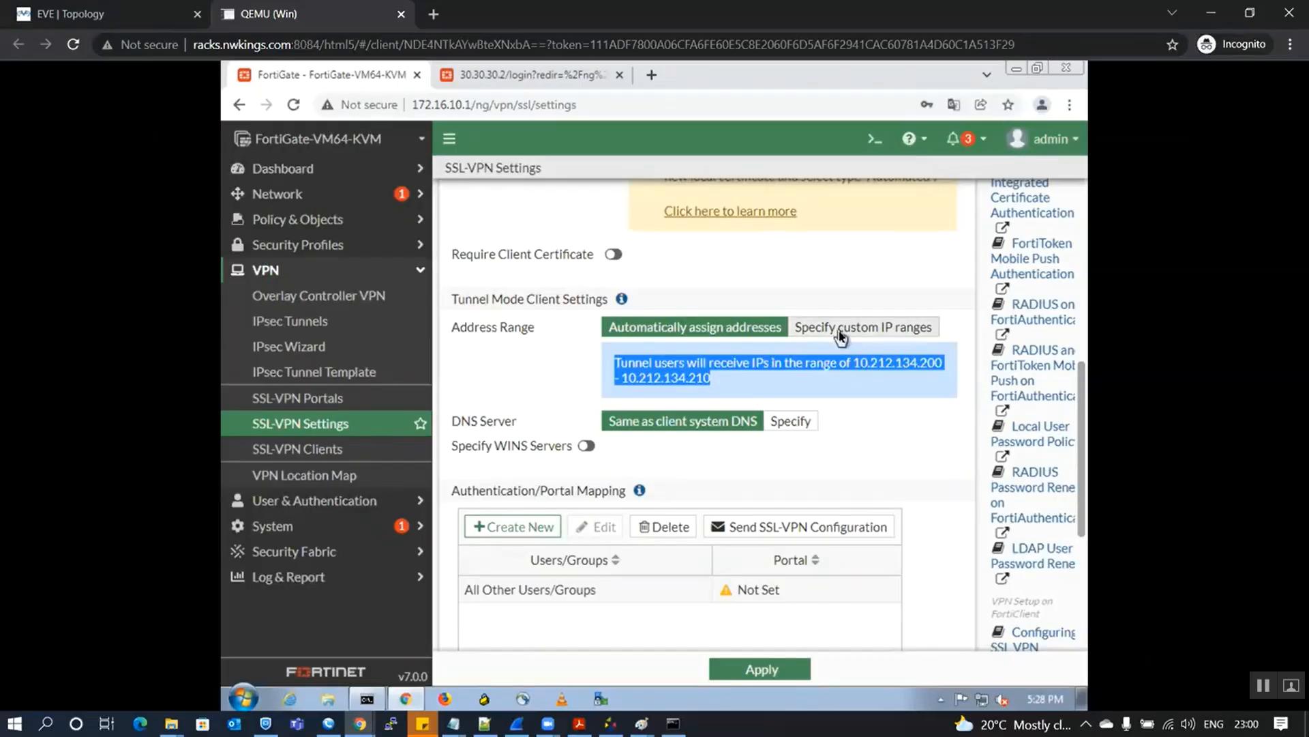
pyautogui.click(841, 331)
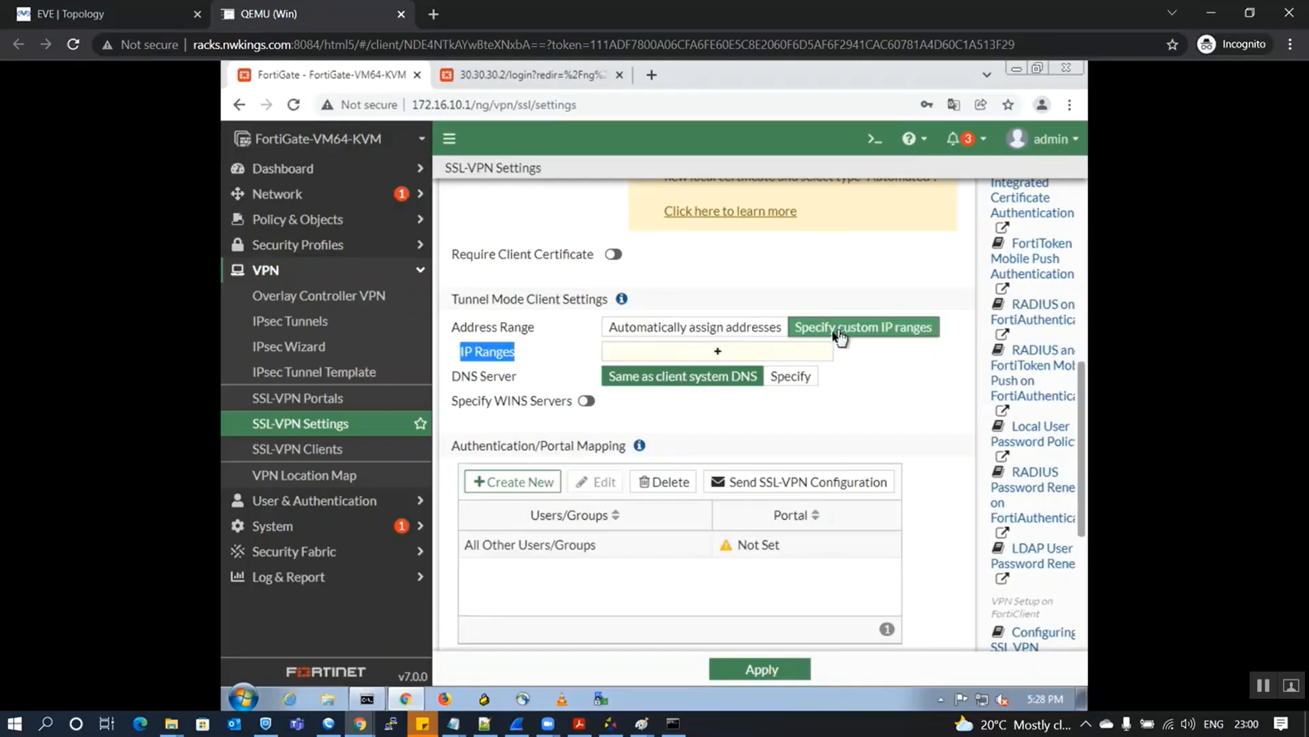
pyautogui.click(709, 329)
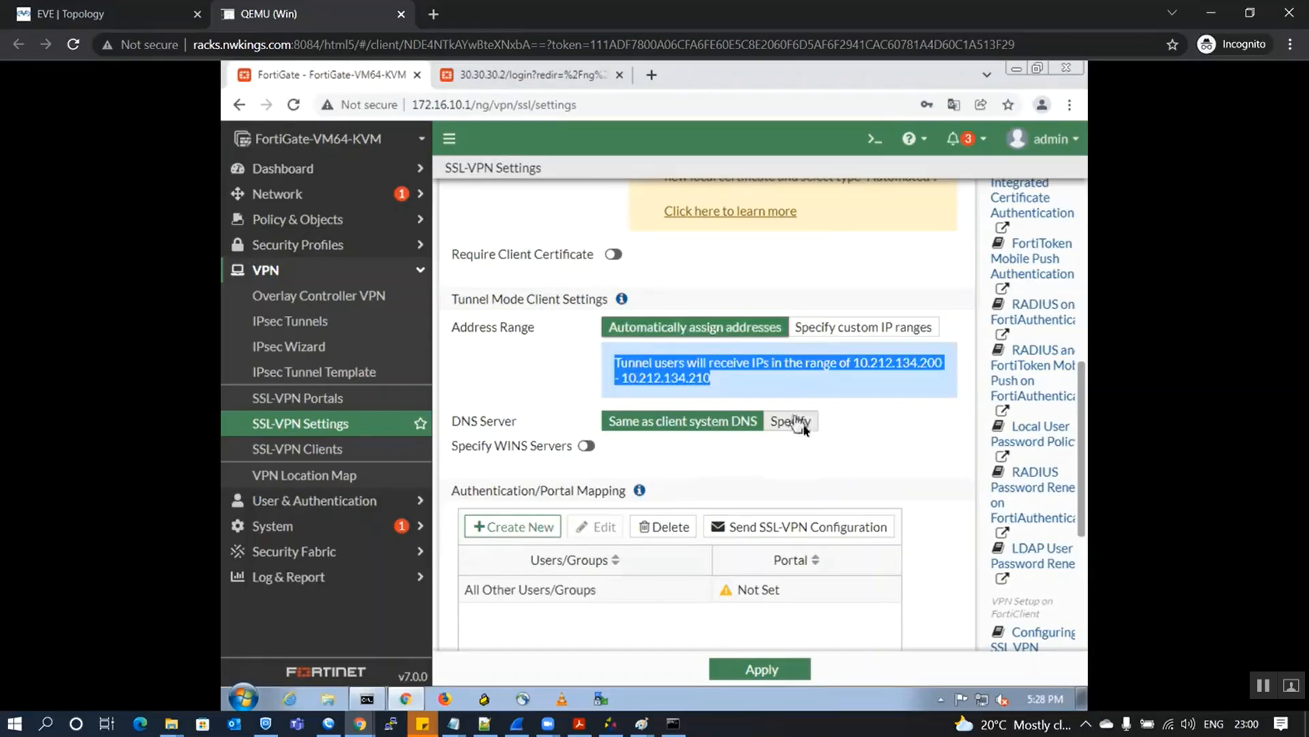
# - Try specifying DNS servers for tunnel clients, and return the DNS setting to Same as client system DNS
pyautogui.click(884, 430)
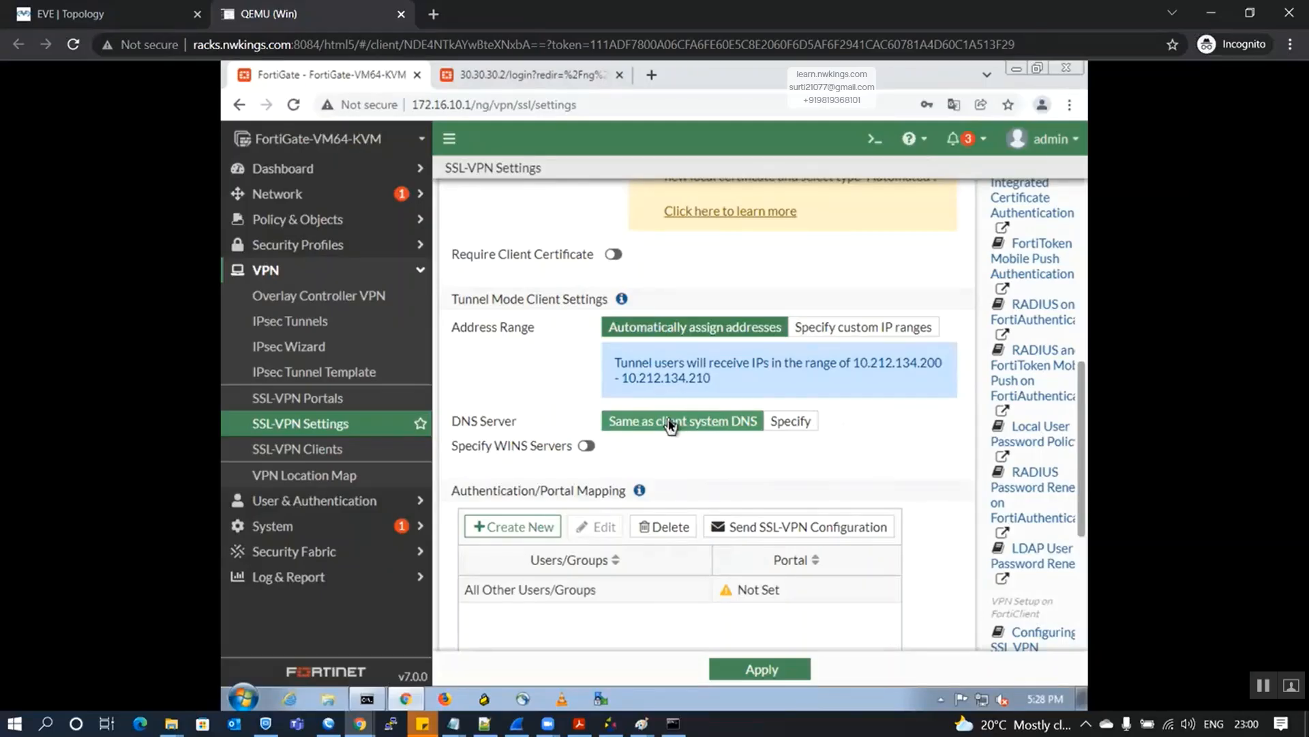
pyautogui.click(786, 422)
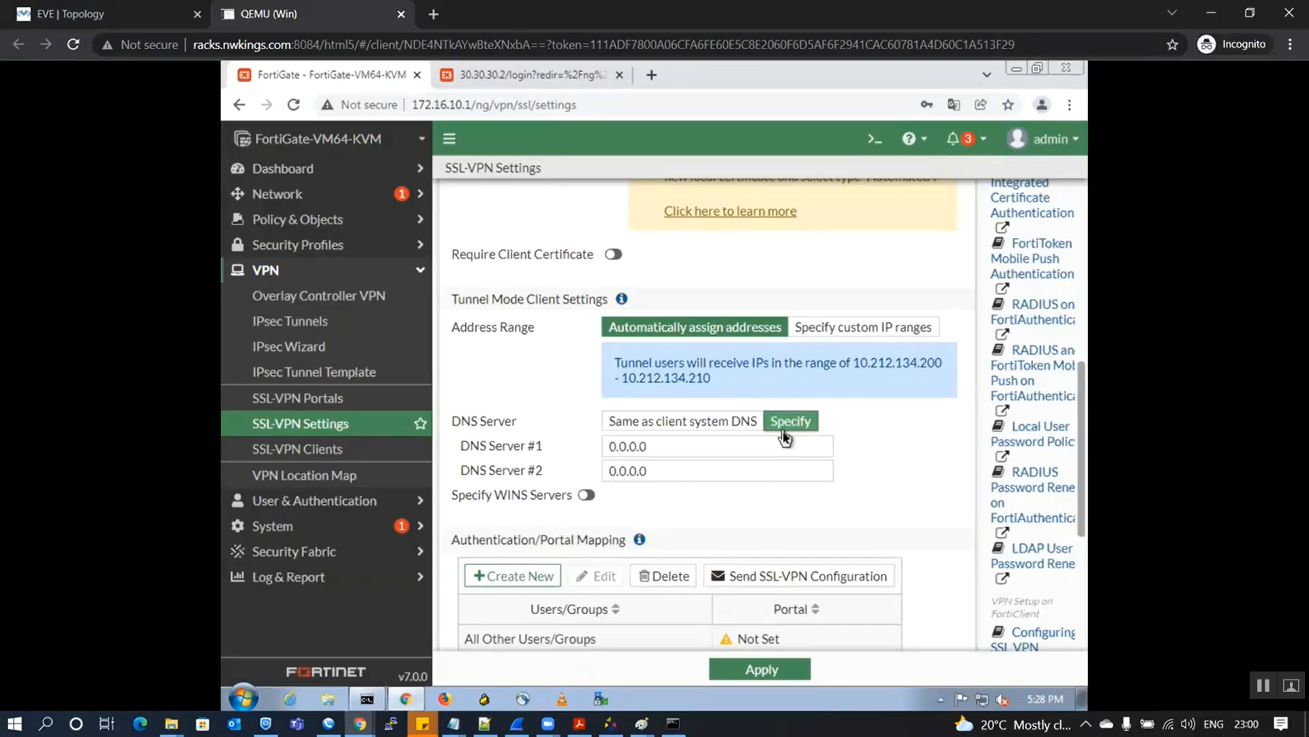
pyautogui.doubleClick(641, 444)
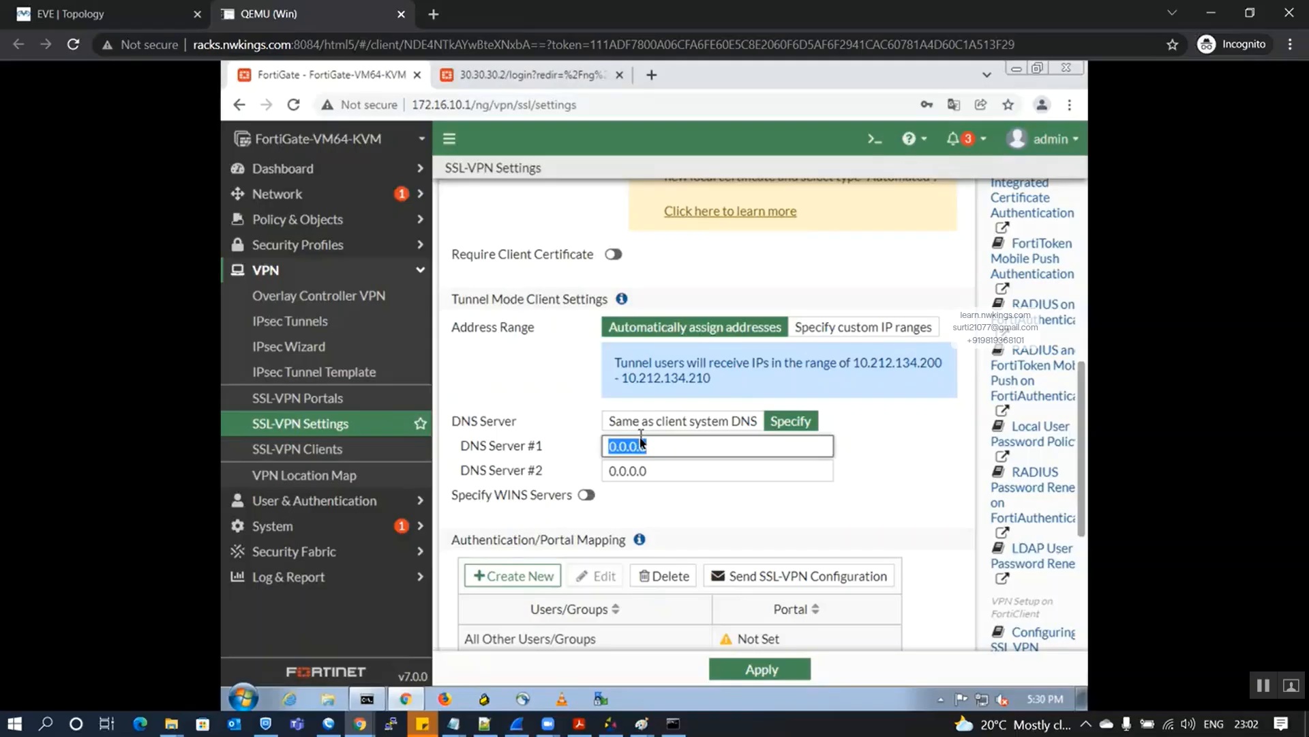
pyautogui.click(702, 421)
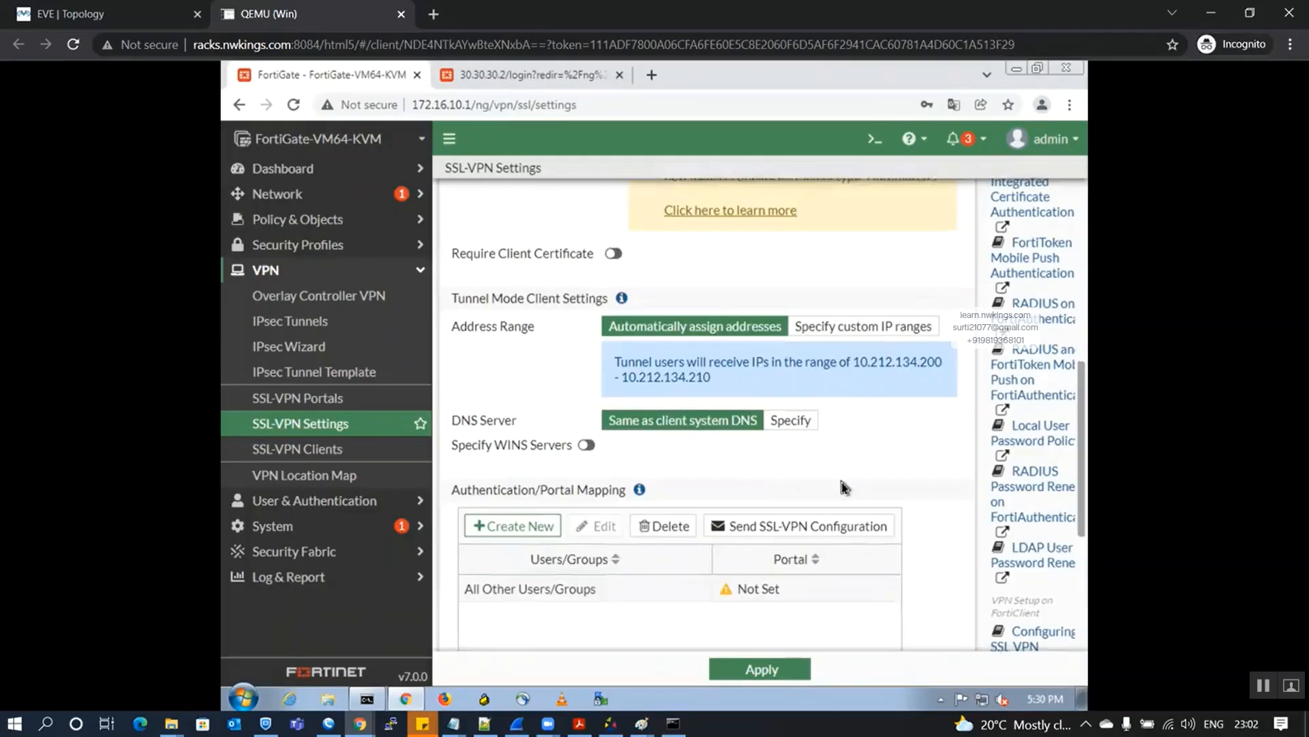
# - Create an authentication/portal mapping that assigns the second listed local user to the full-access portal
pyautogui.scroll(-3, 682, 469)
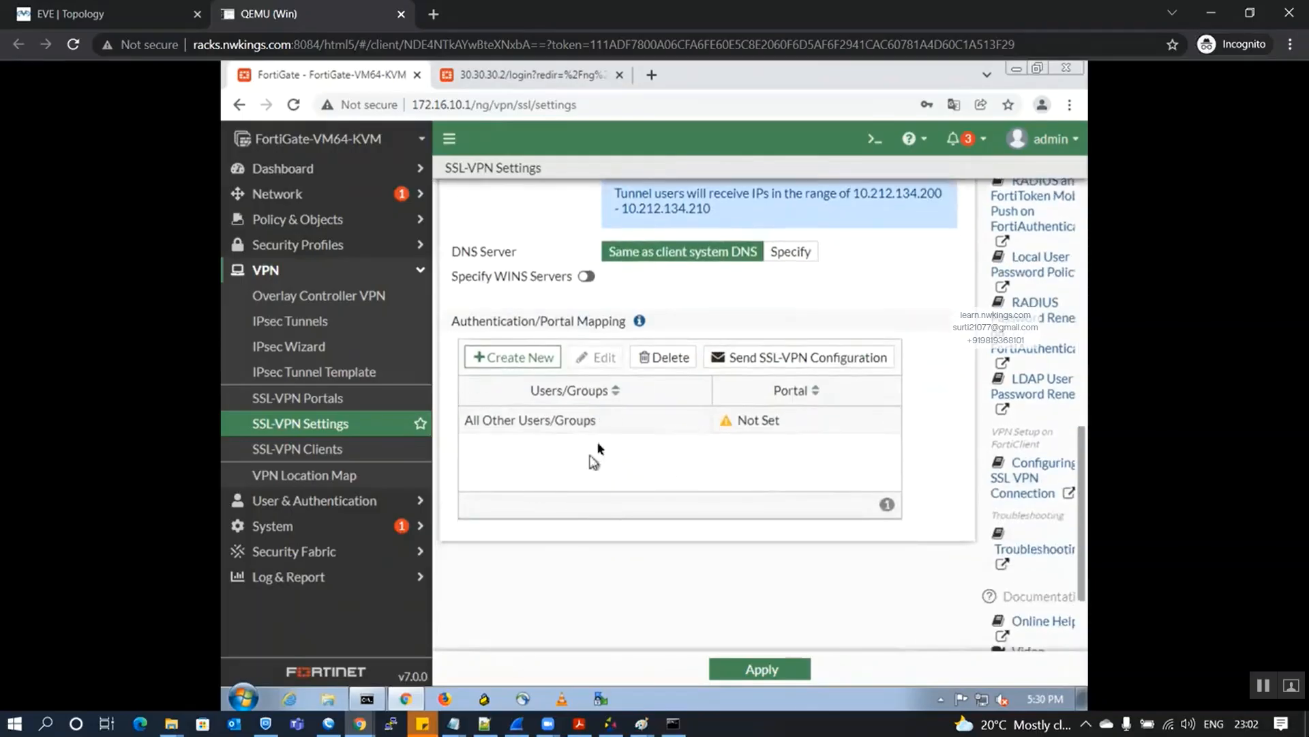
pyautogui.click(556, 426)
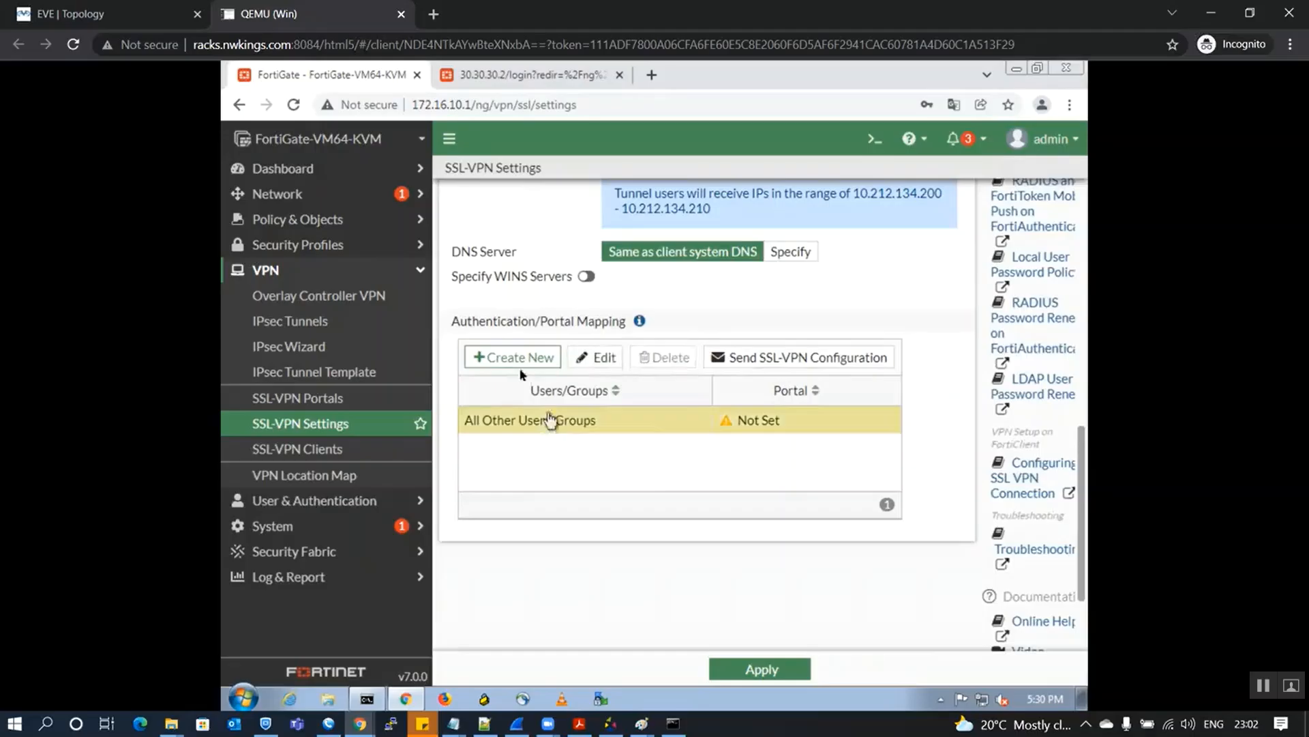
pyautogui.click(517, 360)
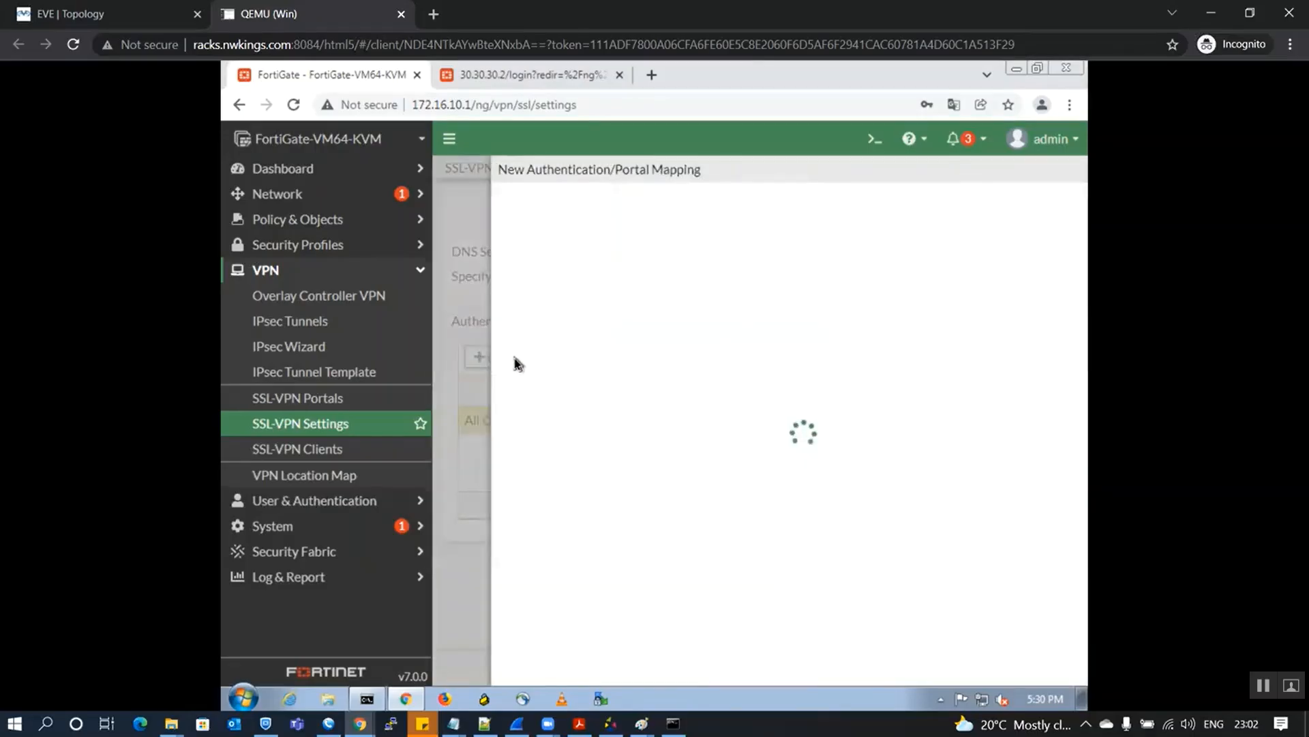
pyautogui.click(631, 217)
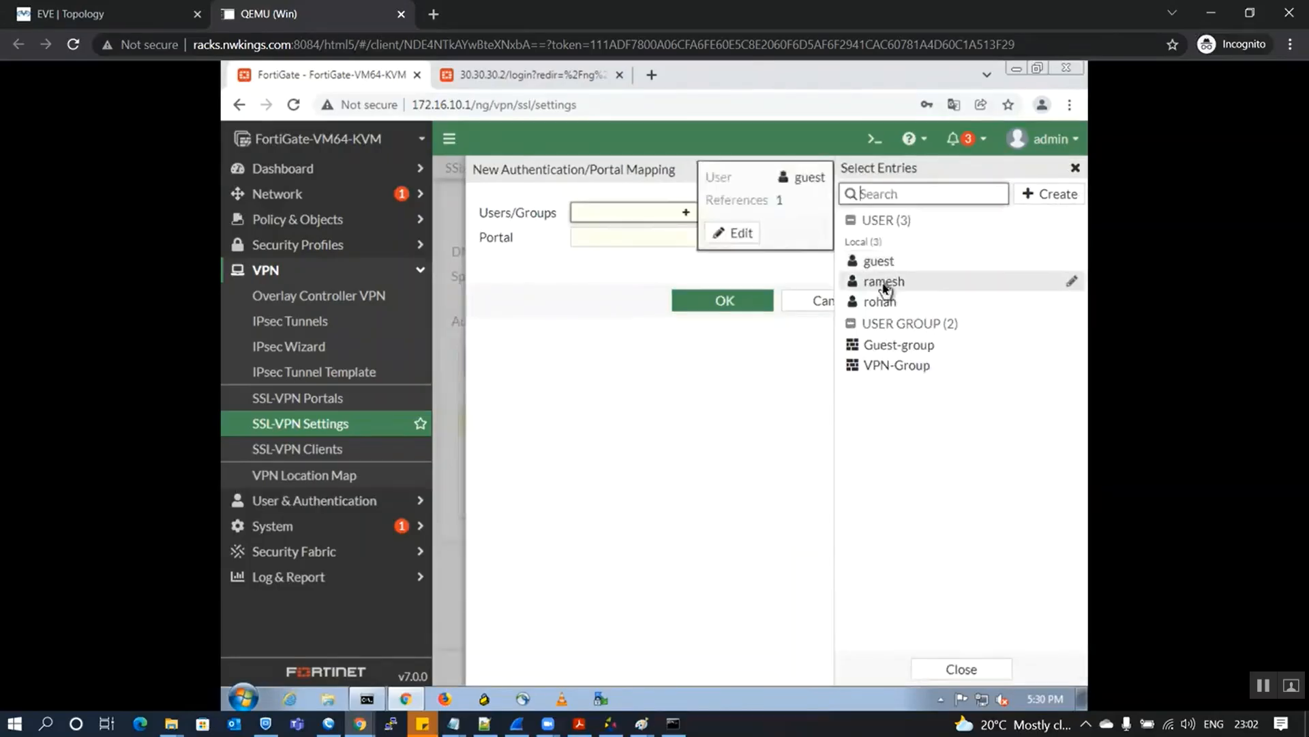
pyautogui.click(885, 282)
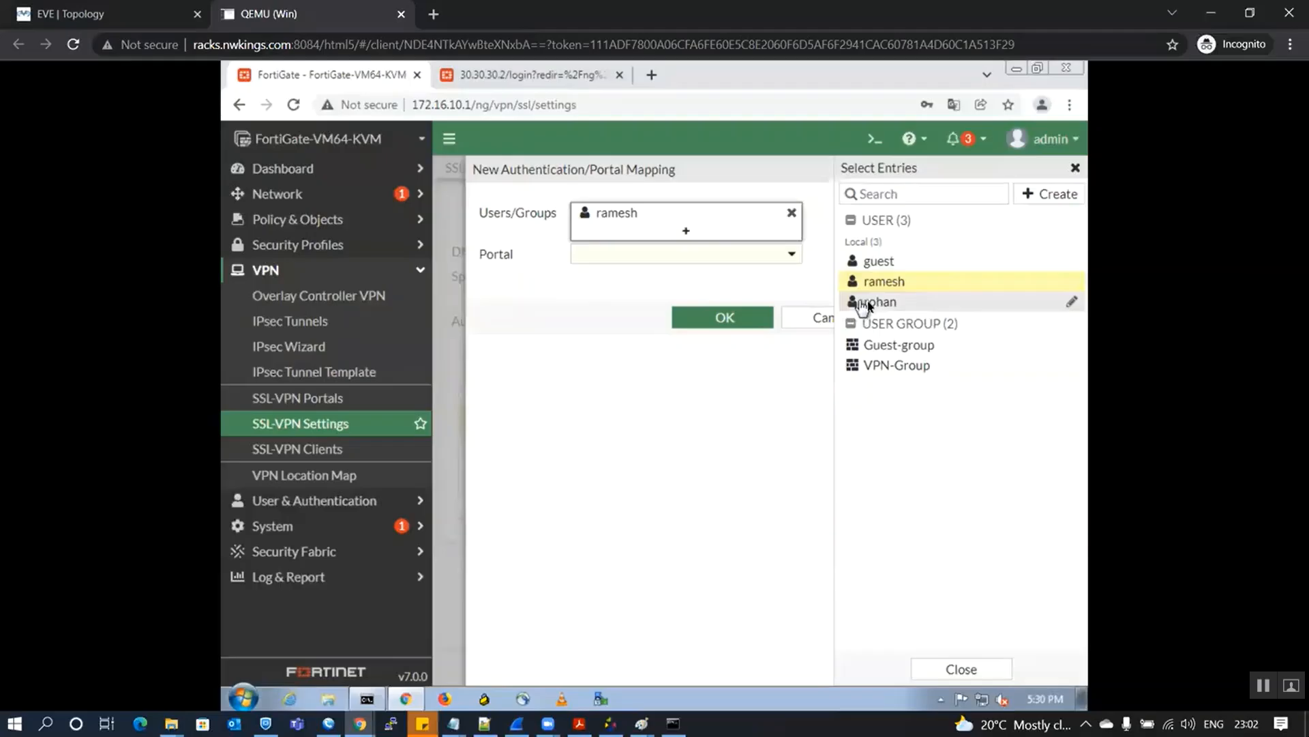
pyautogui.click(871, 304)
pyautogui.click(886, 304)
pyautogui.click(603, 259)
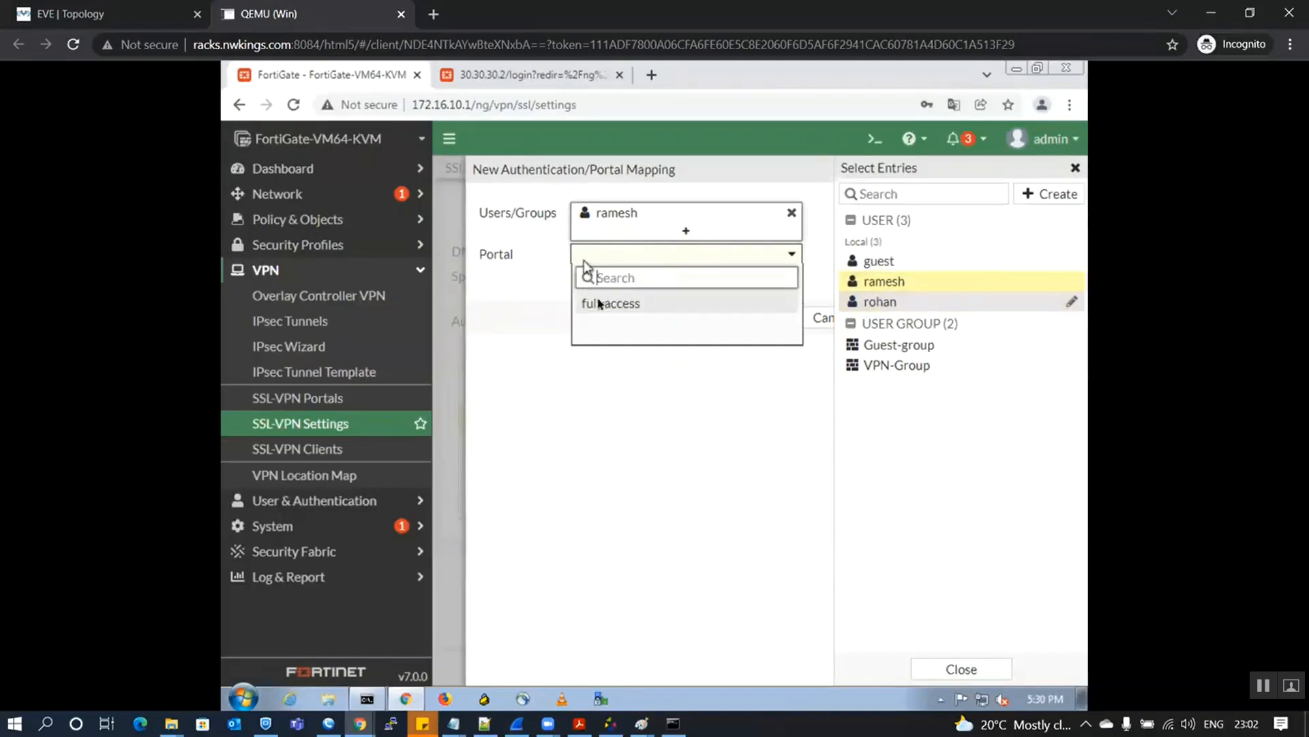
pyautogui.click(605, 304)
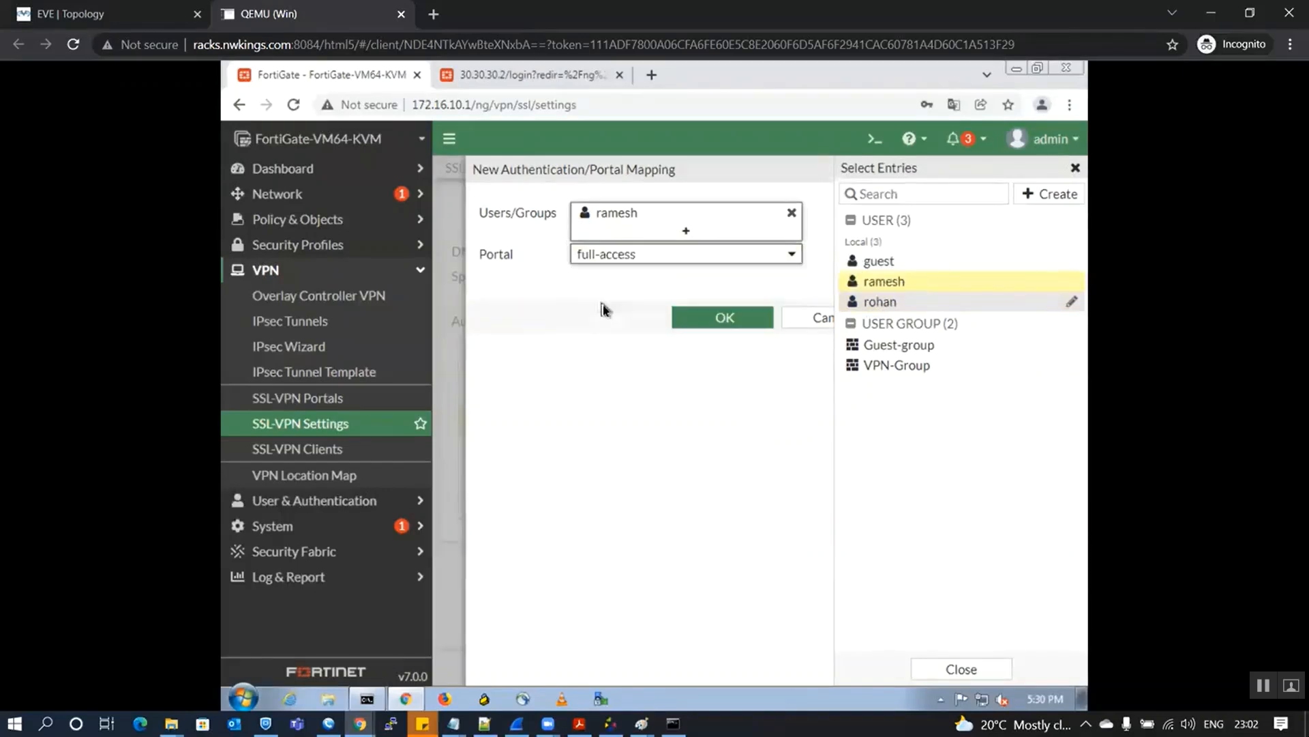
pyautogui.click(709, 321)
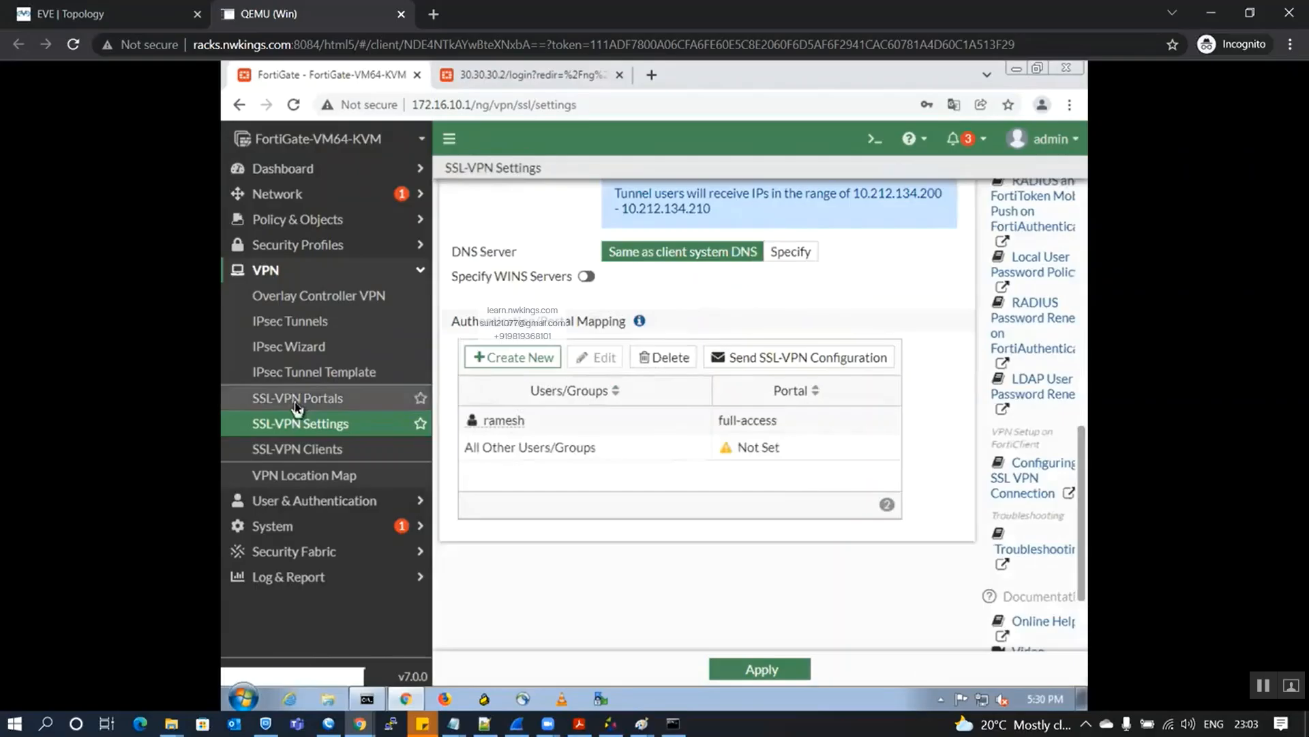
# - Try to create an SSL-VPN portal named custom-tuinnel with split tunneling enabled based on policy destination
pyautogui.click(410, 394)
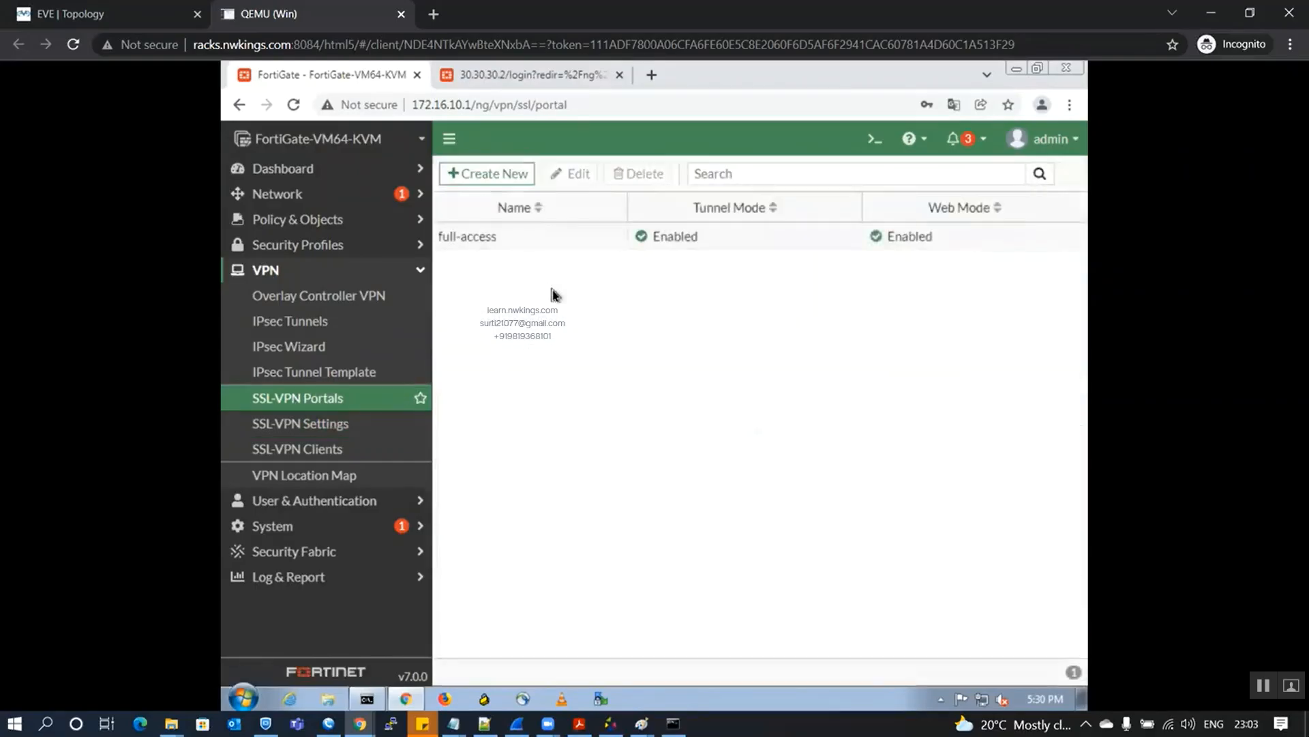
pyautogui.click(469, 173)
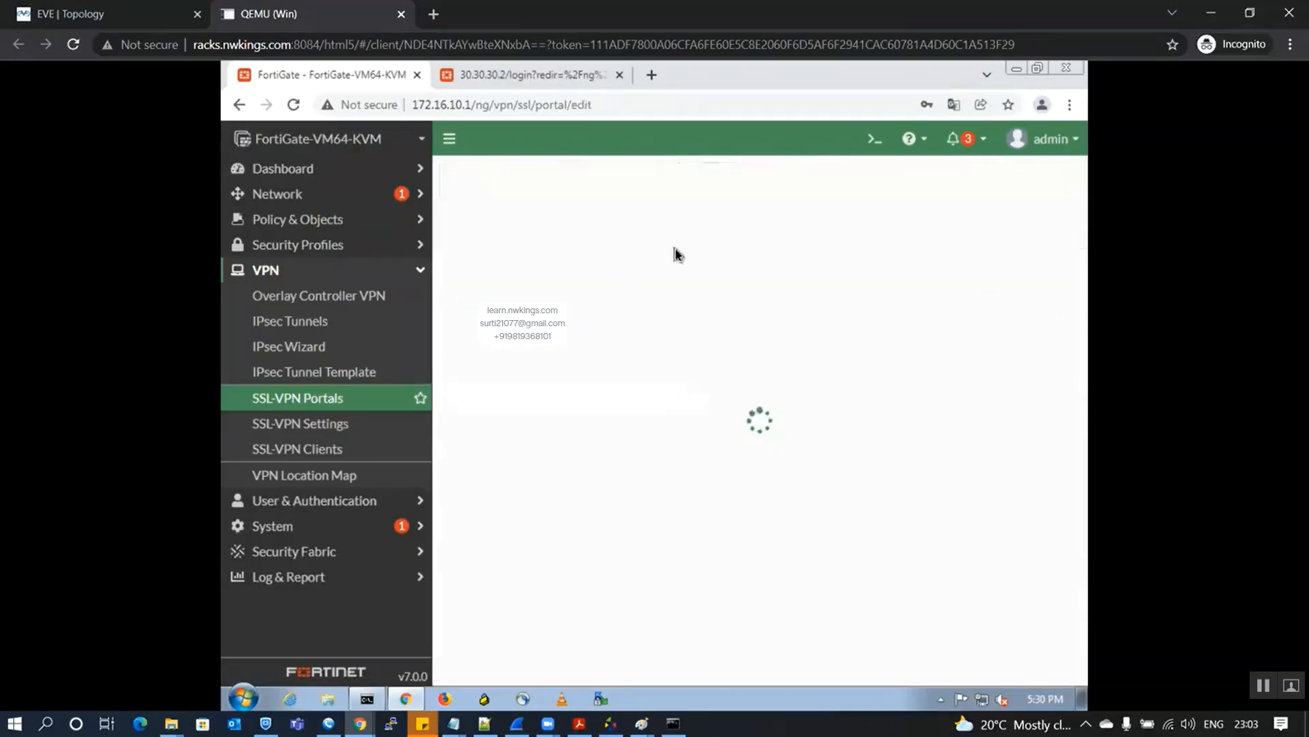
pyautogui.click(561, 217)
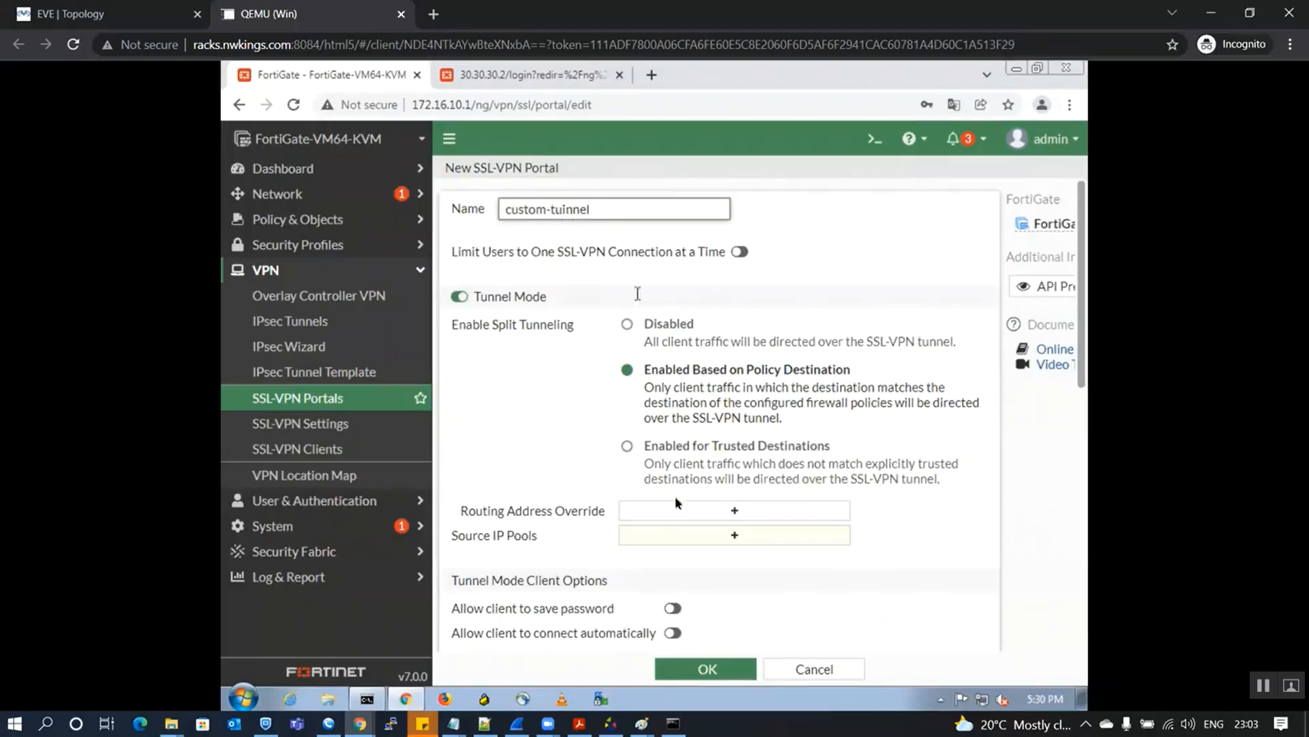
pyautogui.click(691, 669)
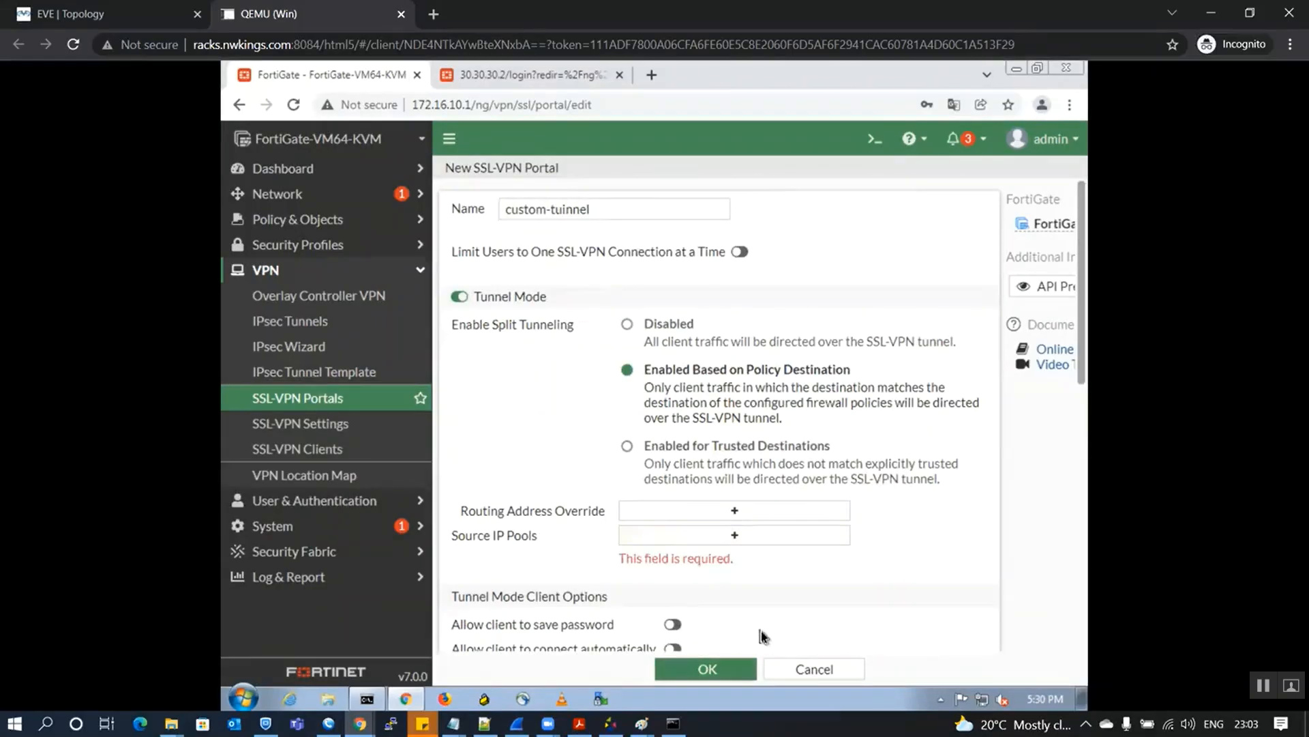
# - Try to save the new portal with SSLVPN_TUNNEL_ADDR1 as its source IP pool, and return to the SSL-VPN settings
pyautogui.click(677, 399)
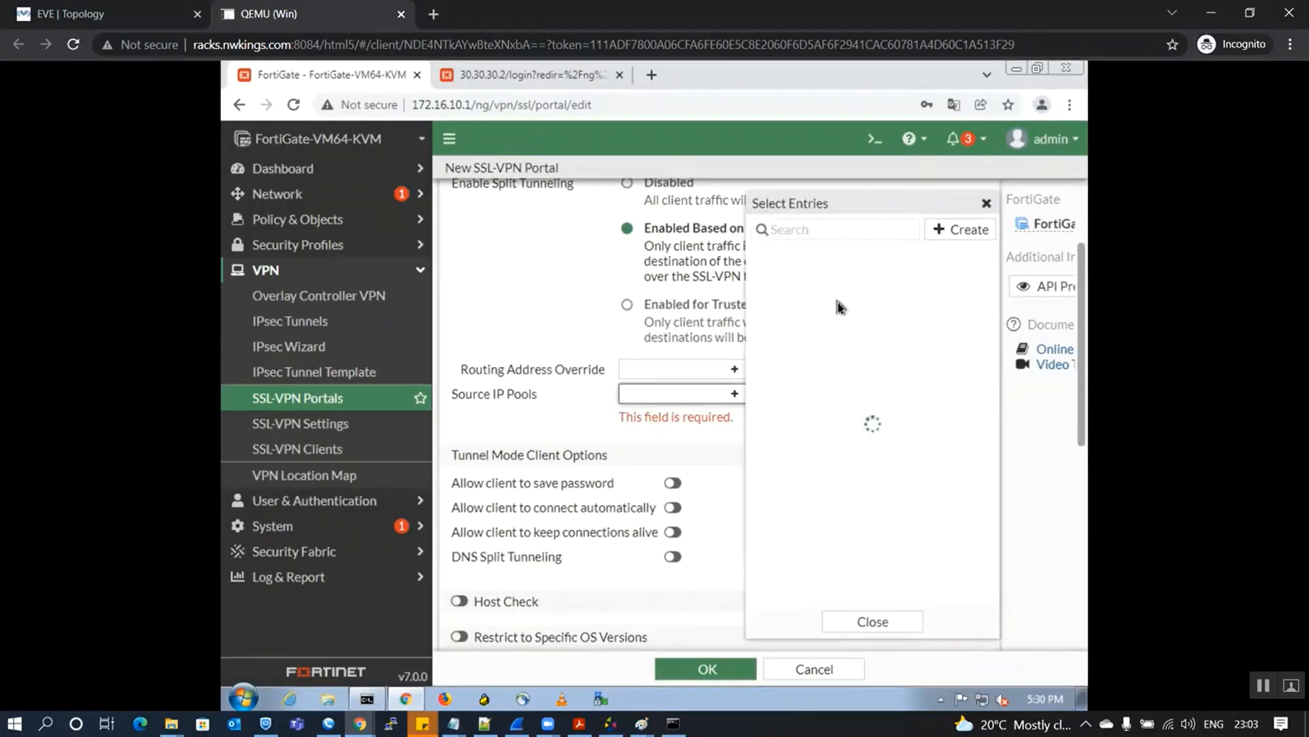
pyautogui.click(804, 298)
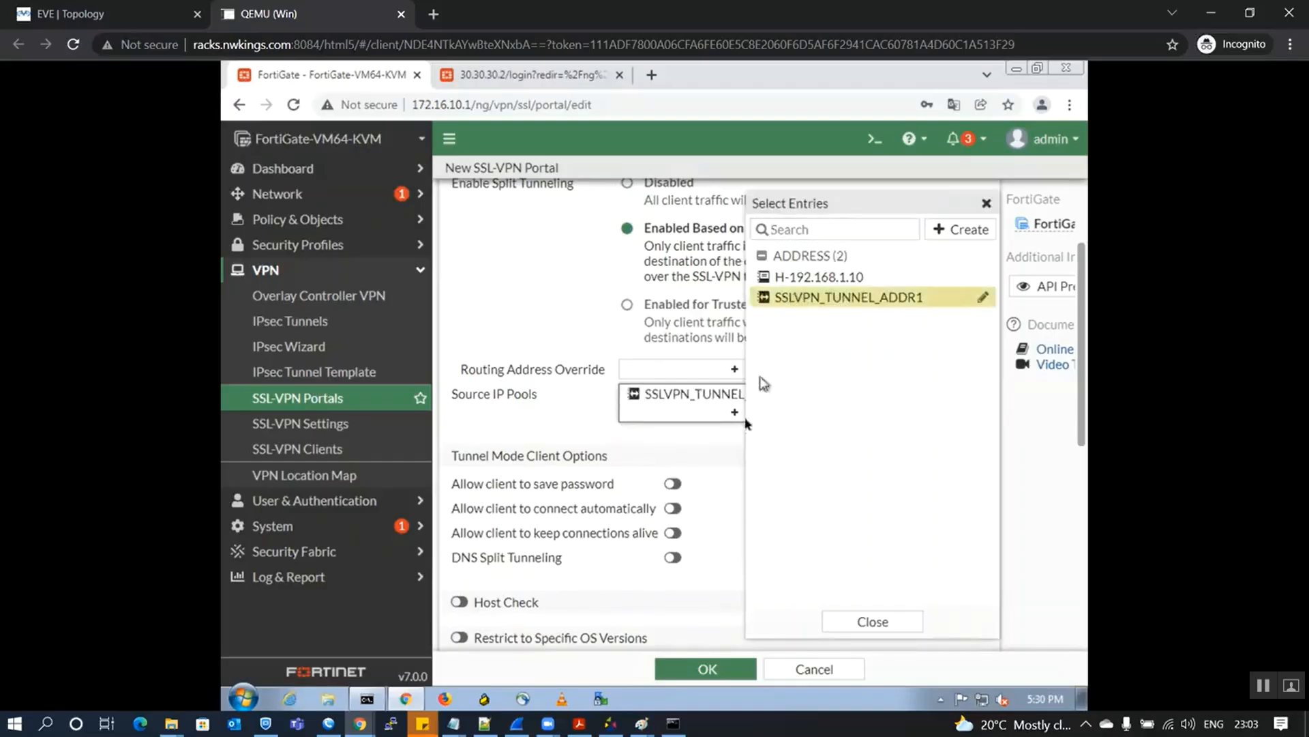
pyautogui.click(654, 466)
pyautogui.click(709, 662)
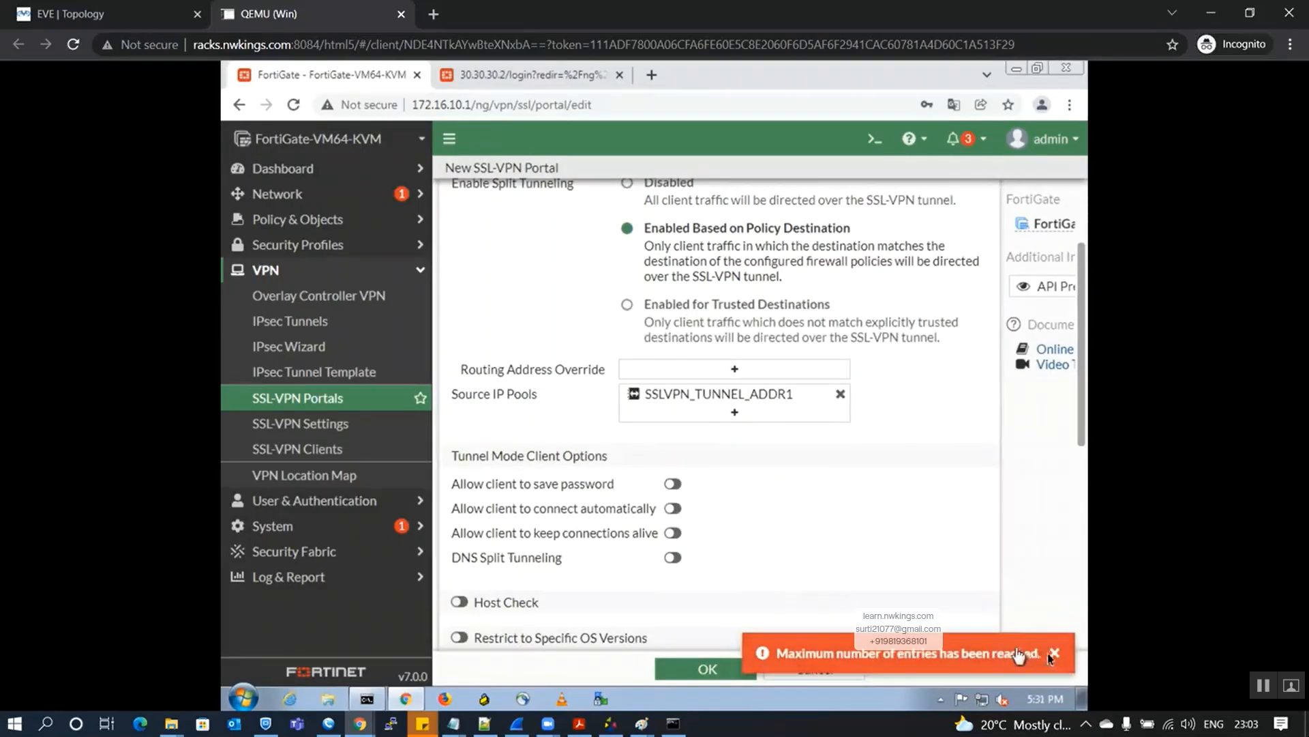
pyautogui.click(1055, 653)
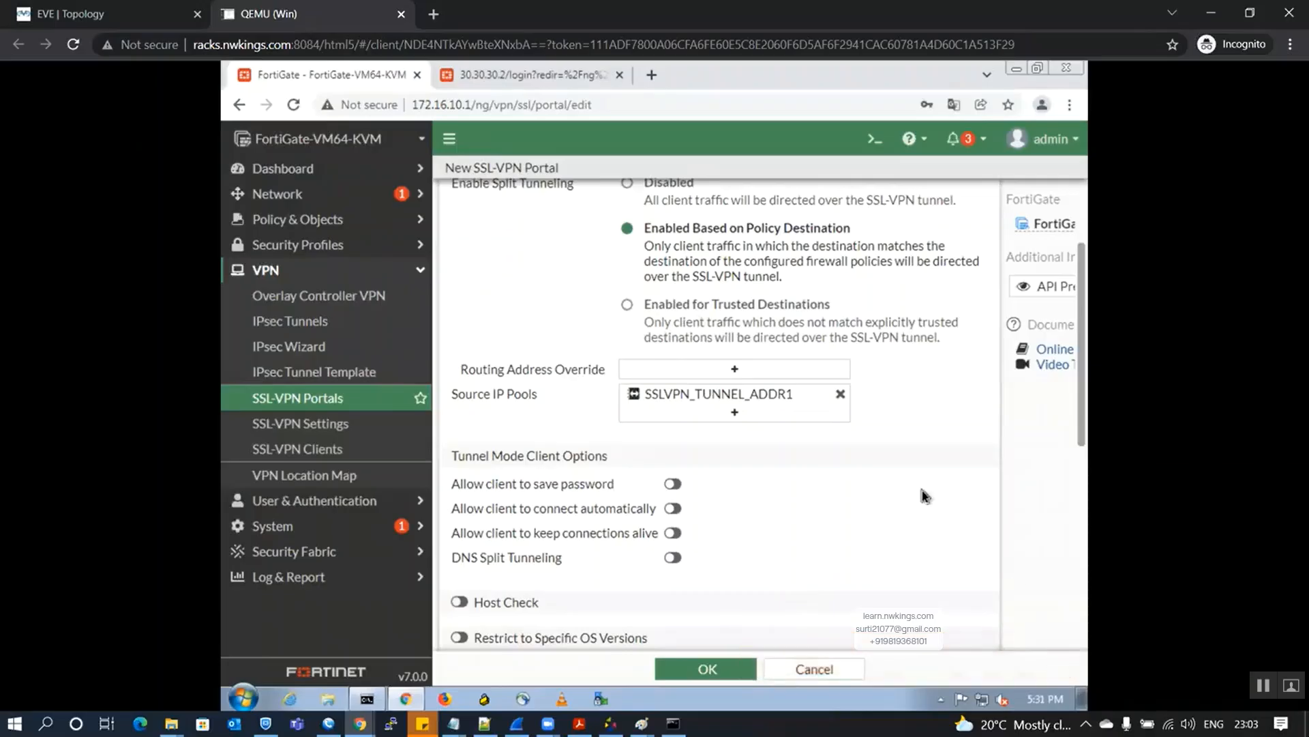
pyautogui.click(267, 399)
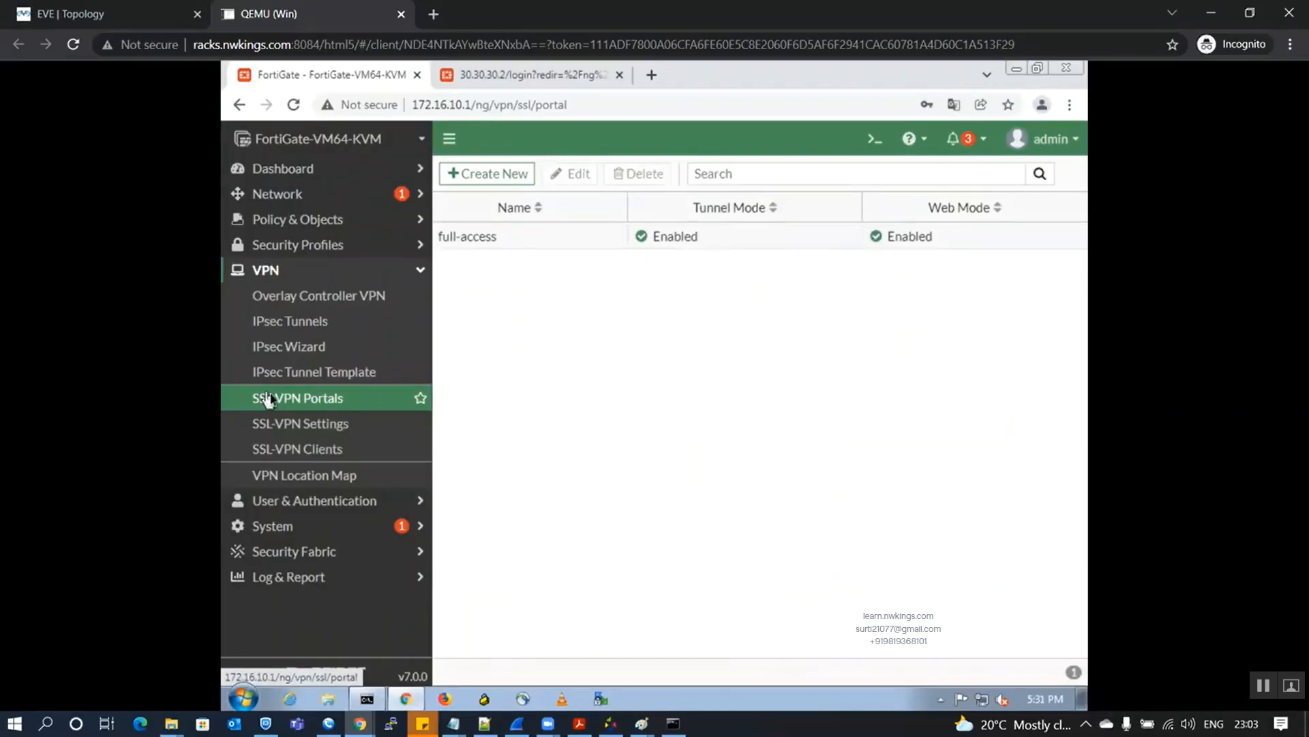
pyautogui.click(304, 432)
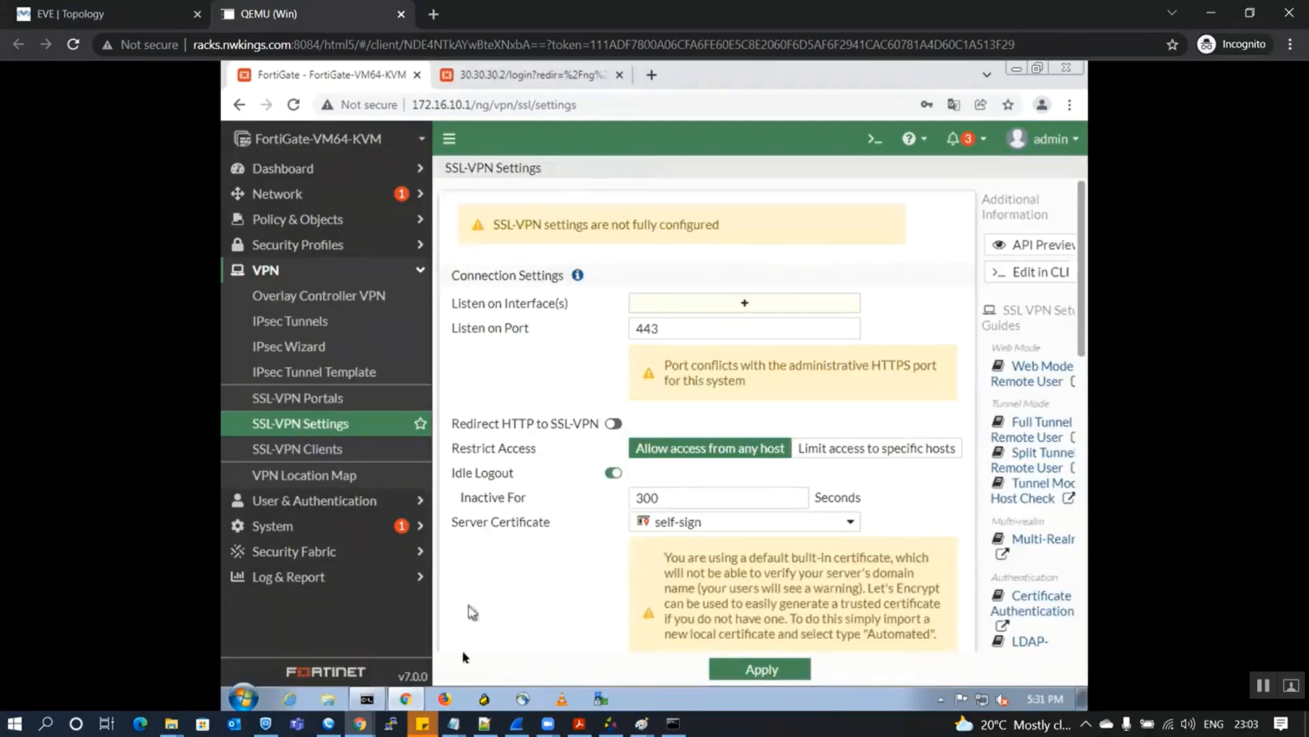
# - Switch to the Chrome window with the FortiOS session at 10.5.55.45, reload the page, and close the LabSetup tab
pyautogui.moveTo(359, 723)
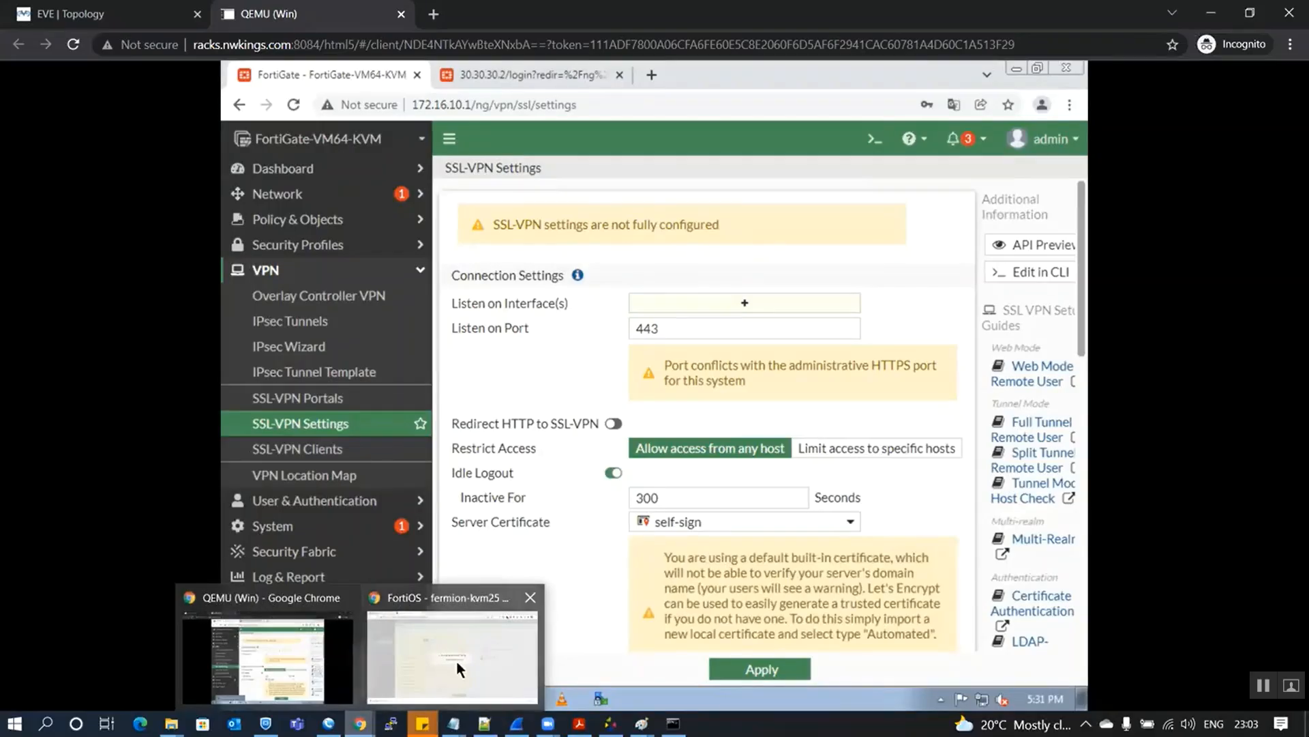
pyautogui.click(456, 658)
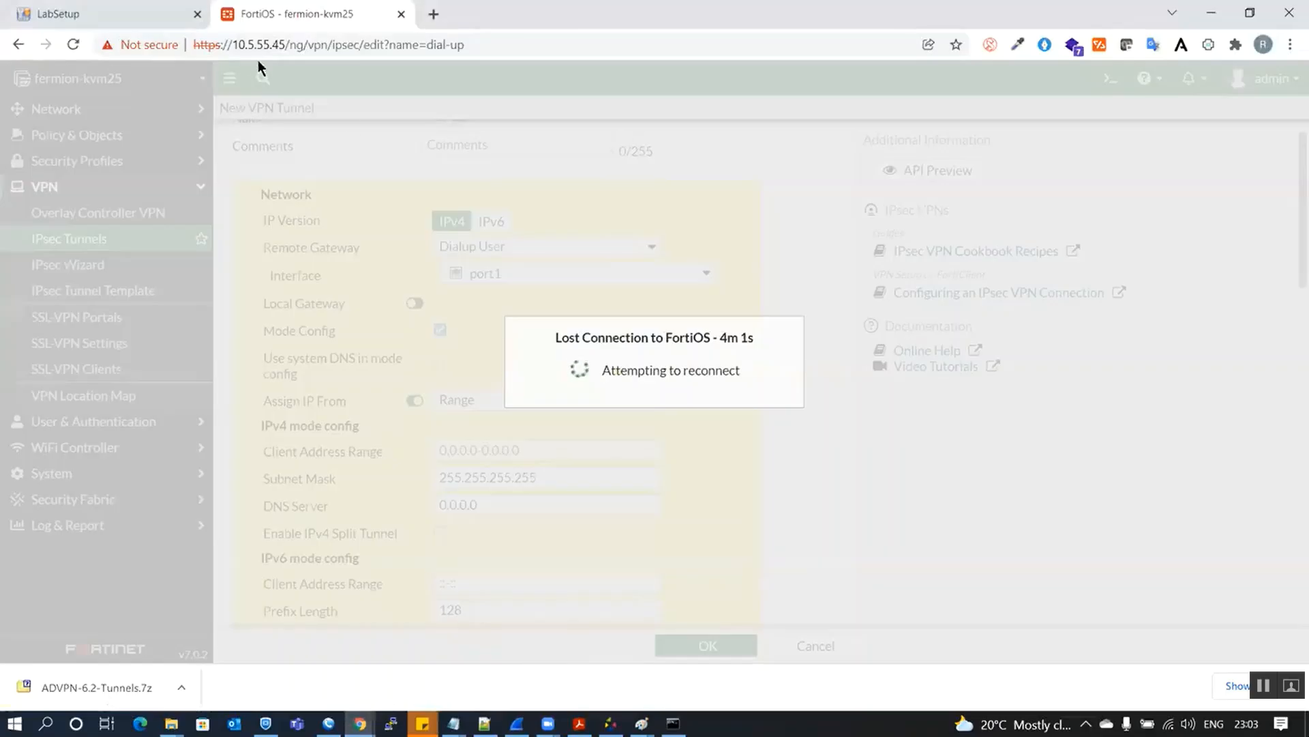
pyautogui.click(73, 44)
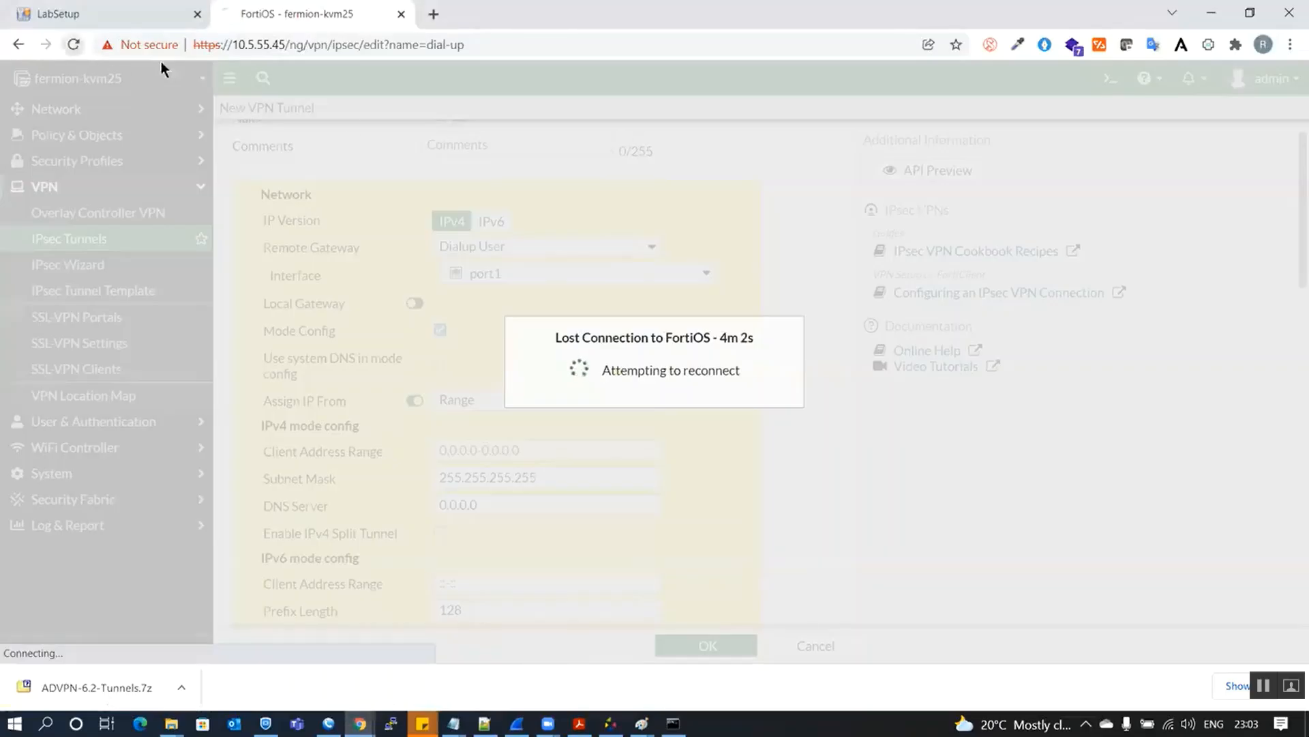
pyautogui.click(195, 14)
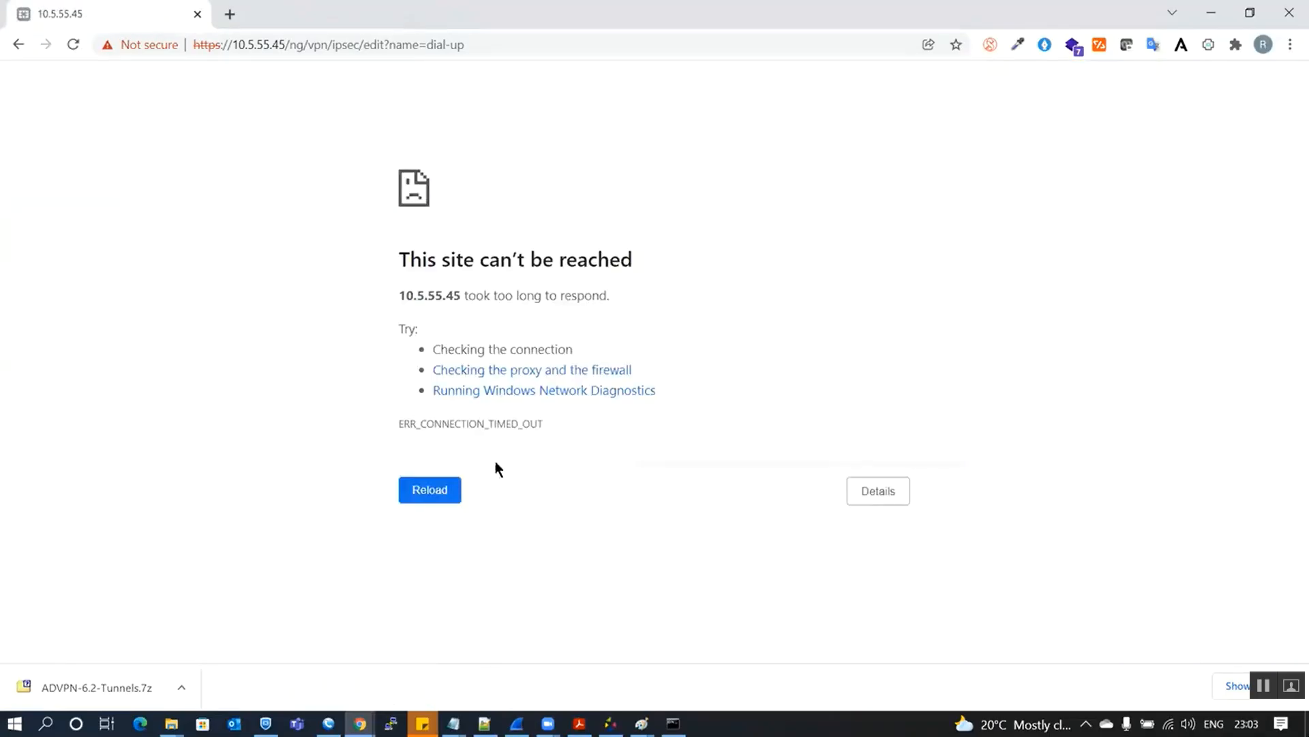